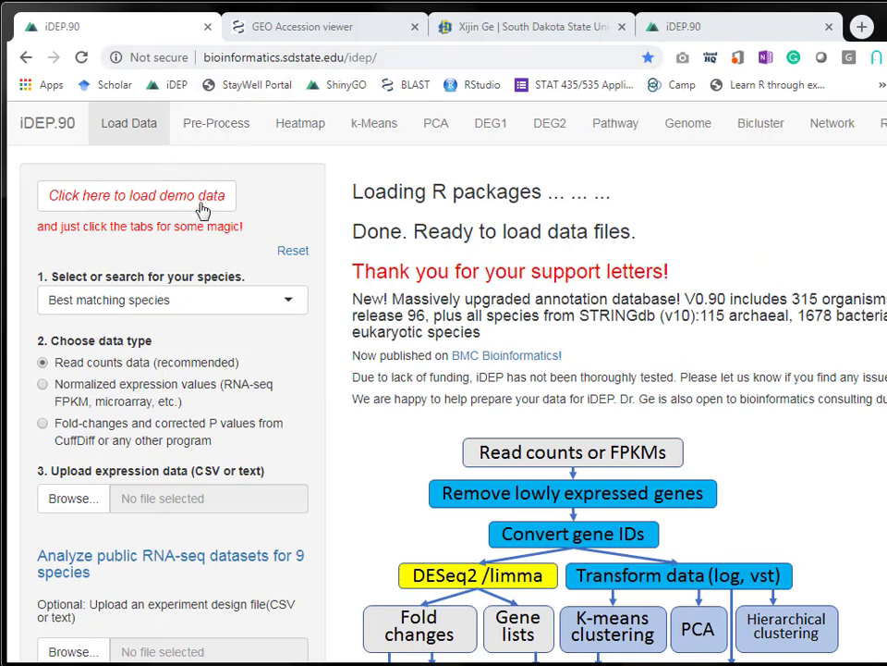
Open the public RNA-seq dataset browser and keep ARCHS4_Human as the species
click(222, 553)
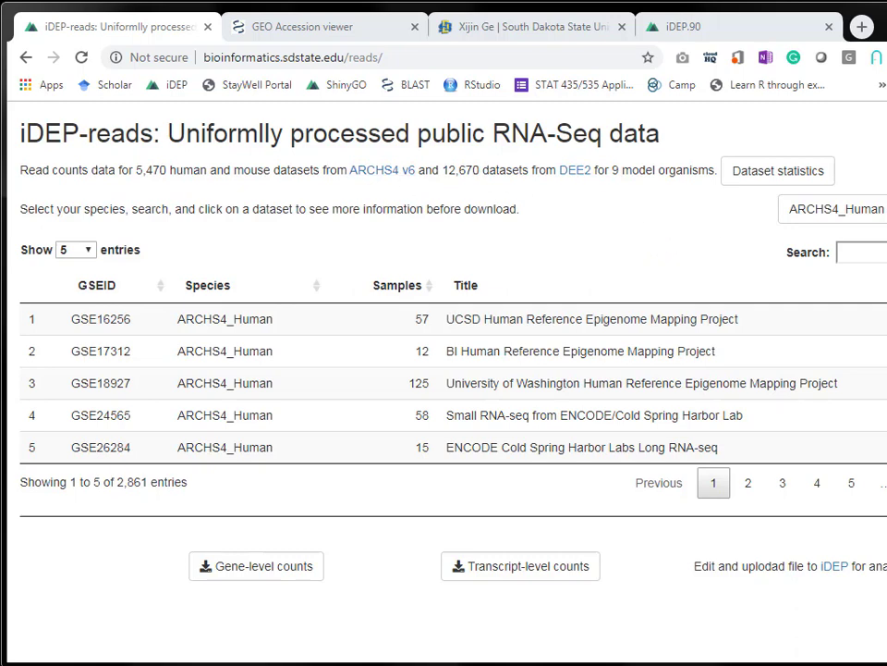
click(836, 209)
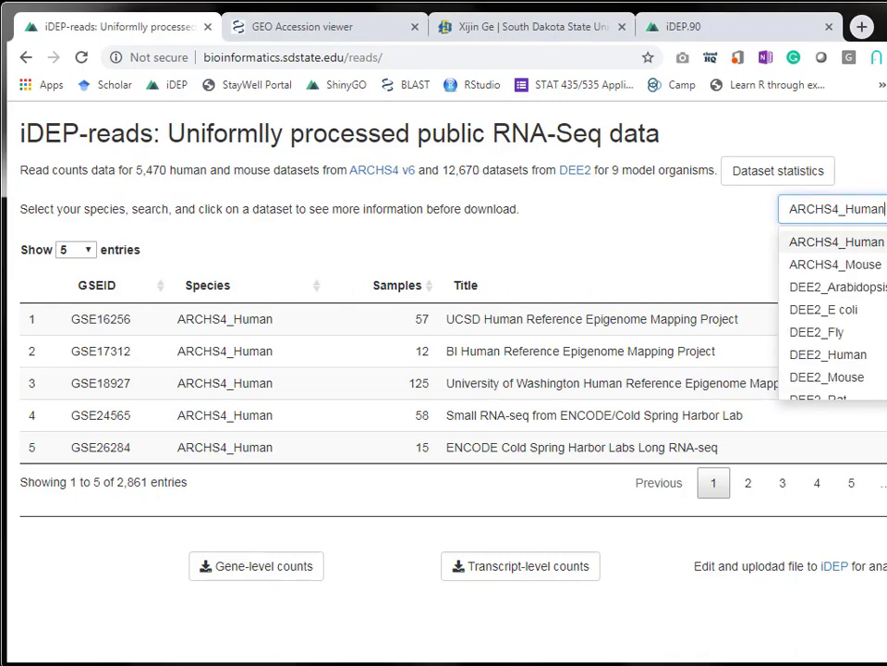
scroll(837, 314, down, 1)
scroll(837, 314, up, 1)
scroll(836, 314, down, 1)
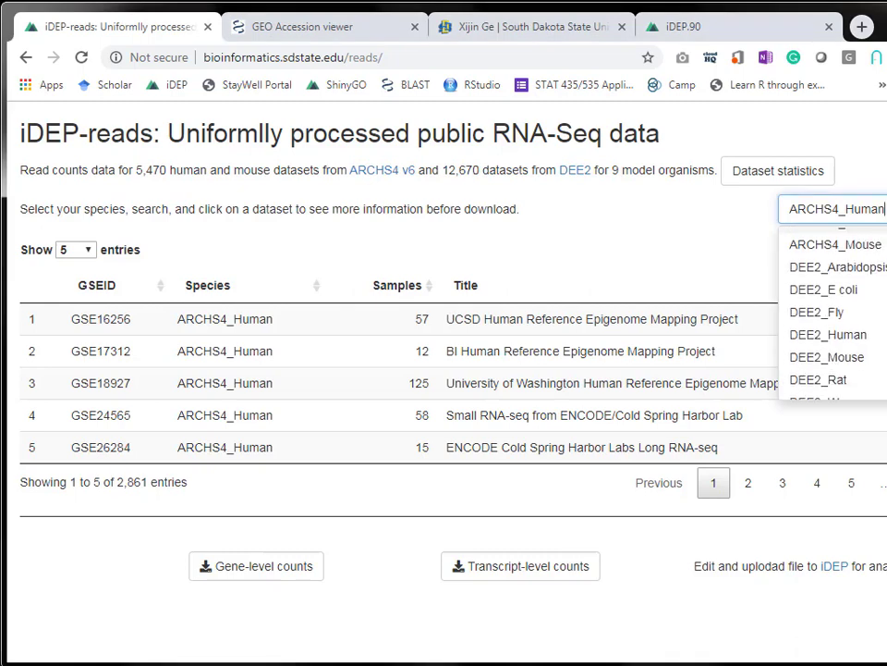
scroll(837, 315, down, 1)
scroll(836, 314, up, 2)
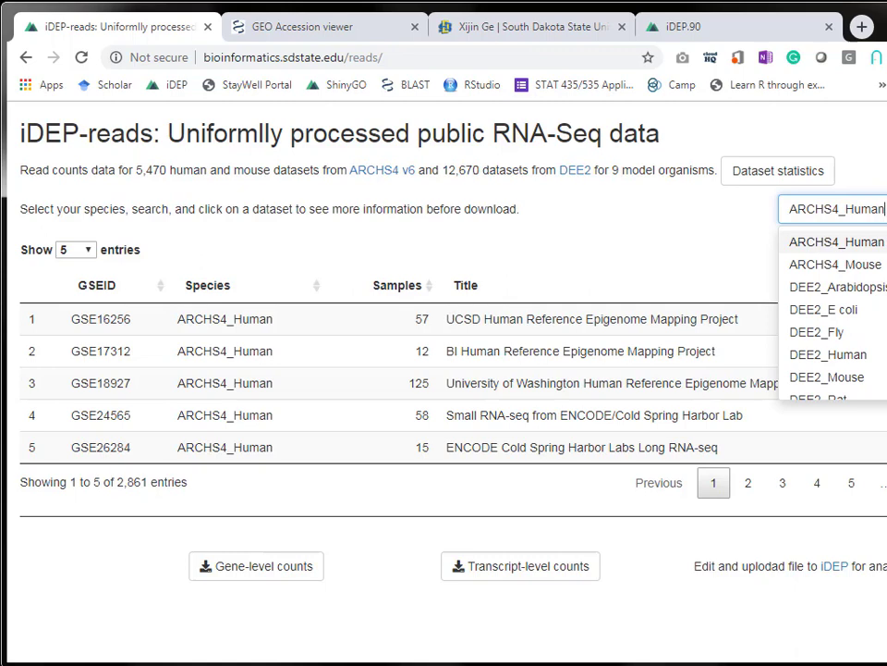
click(729, 241)
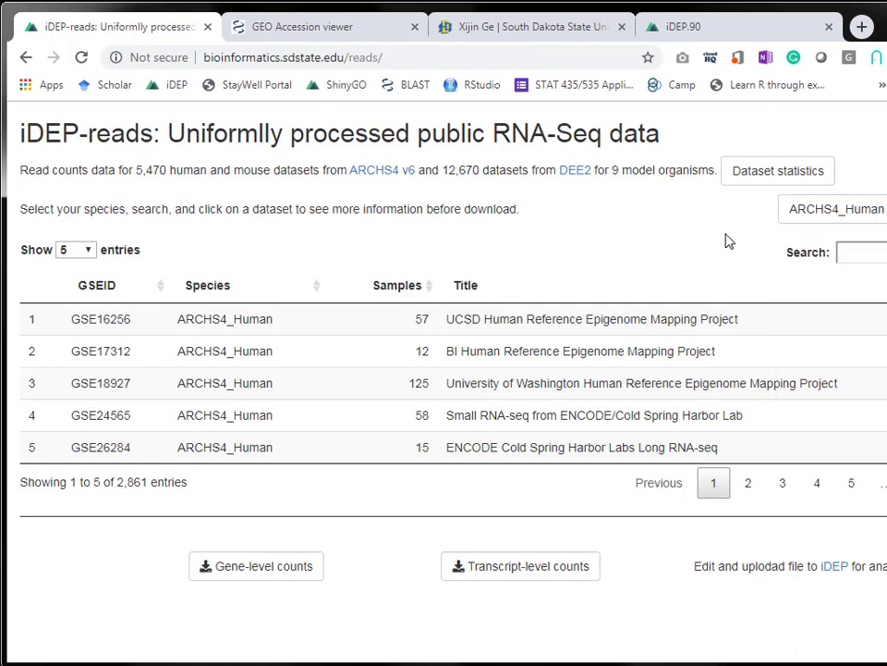
Search the dataset list for 'mutant' and go to page 3 of the results
click(864, 253)
text(mutant)
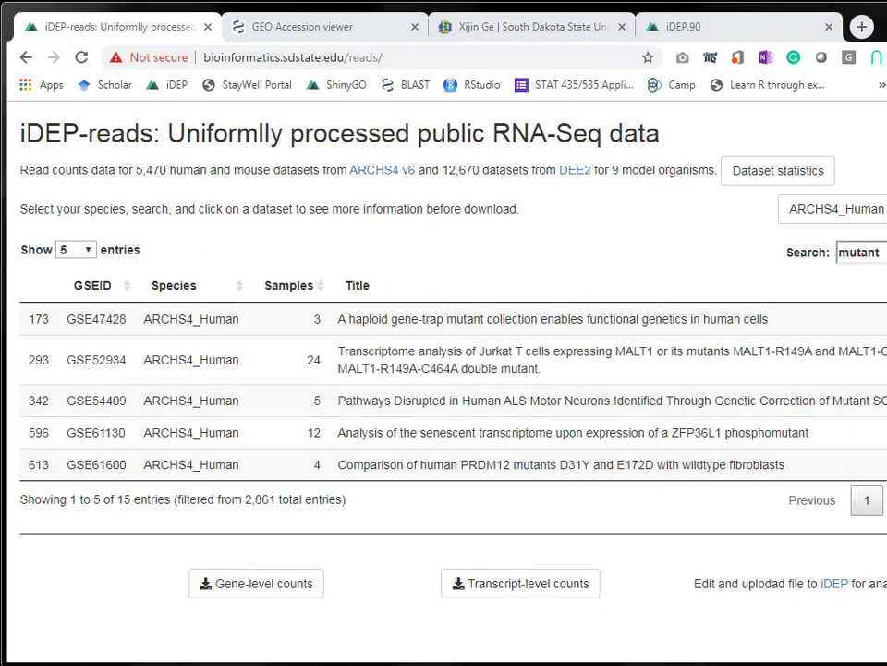
key(super+Up)
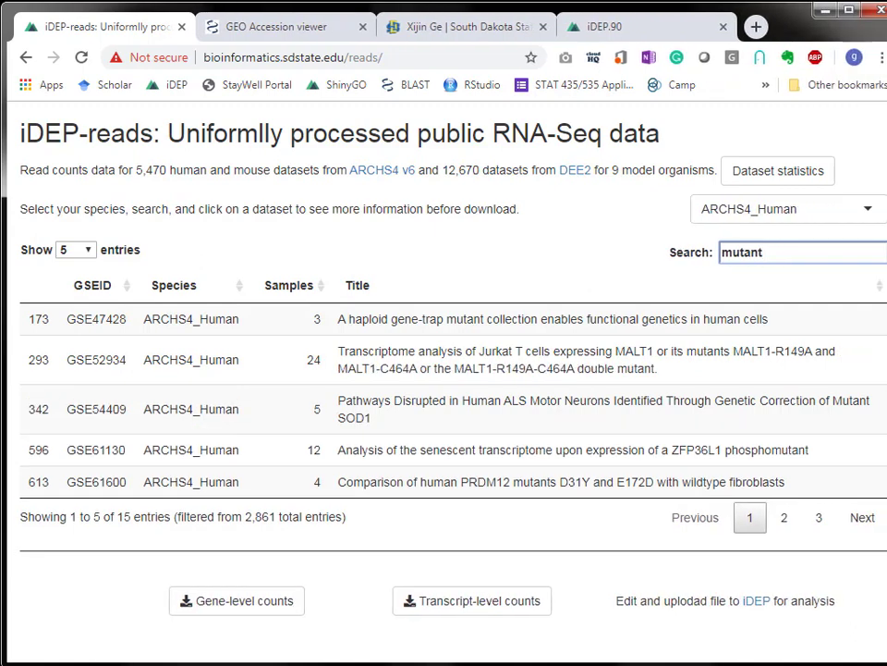
click(819, 517)
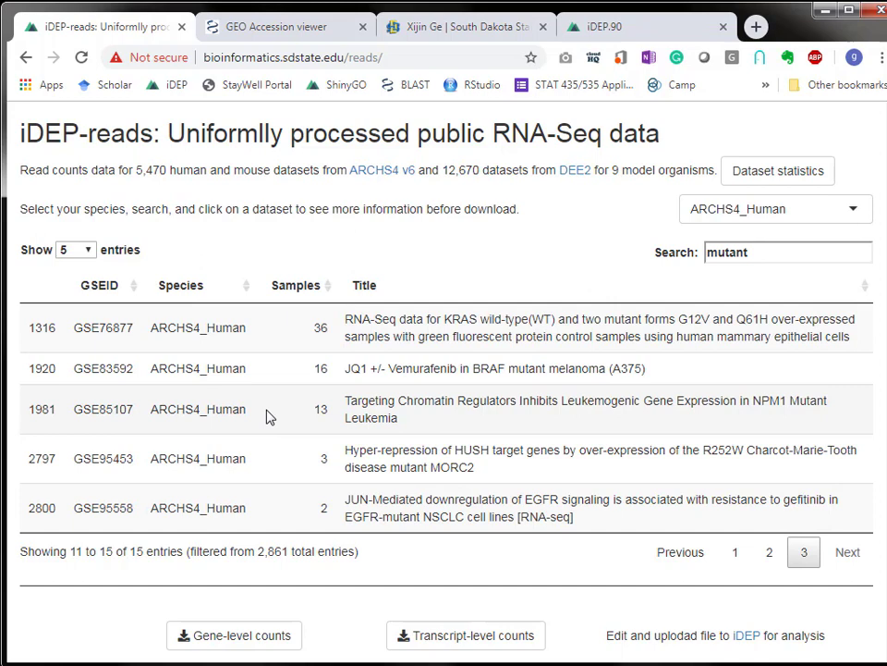
scroll(267, 416, down, 1)
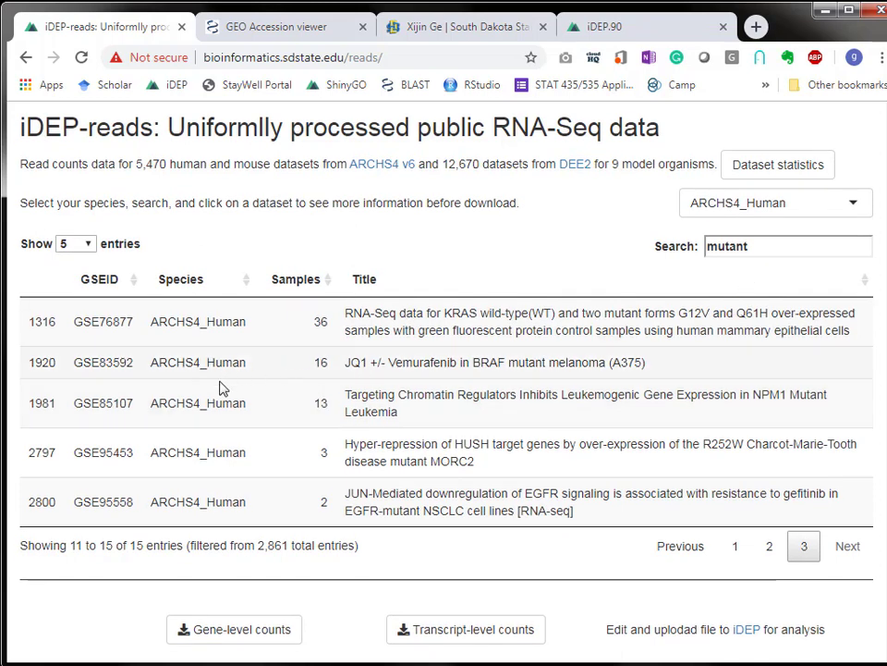
Select dataset GSE85107 and scroll through its 13-sample table
click(268, 412)
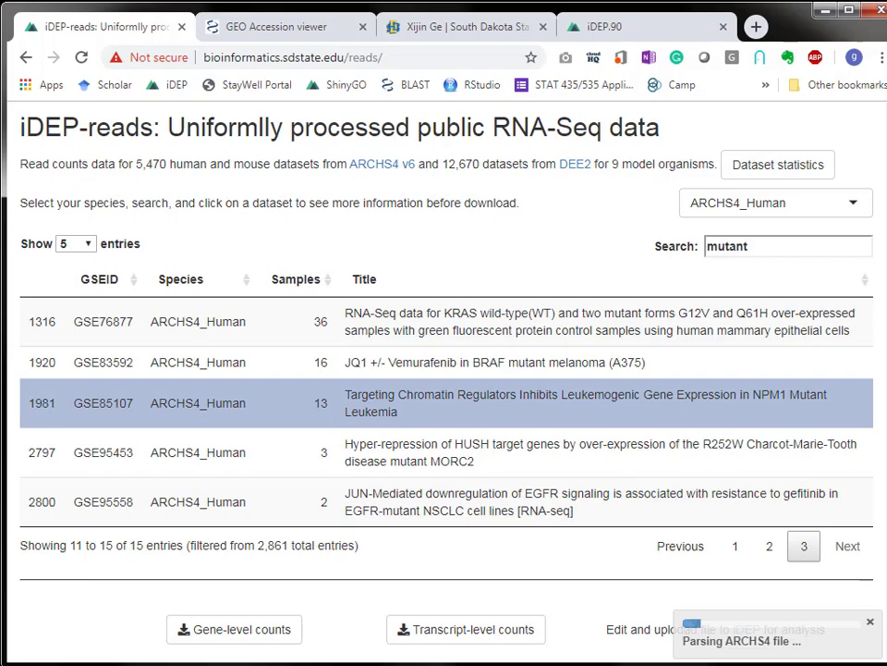
scroll(818, 405, down, 4)
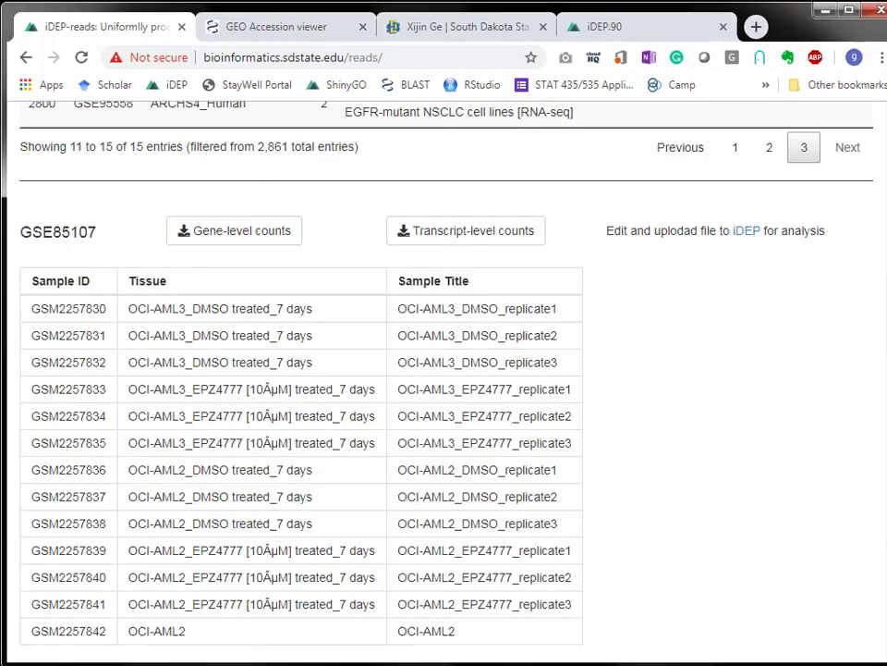
scroll(444, 369, up, 2)
scroll(444, 369, down, 1)
scroll(444, 370, up, 1)
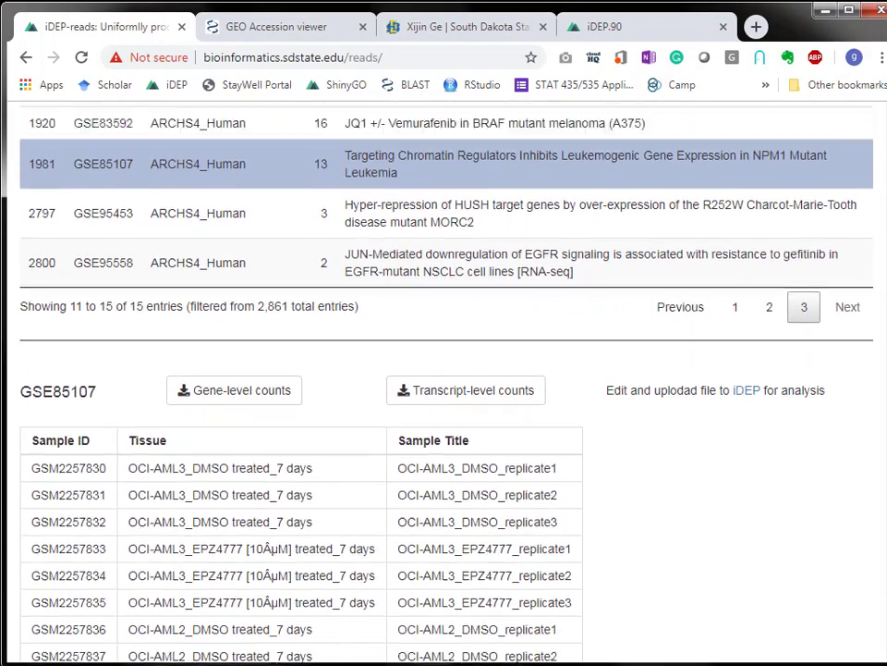
scroll(881, 427, up, 1)
scroll(881, 426, down, 2)
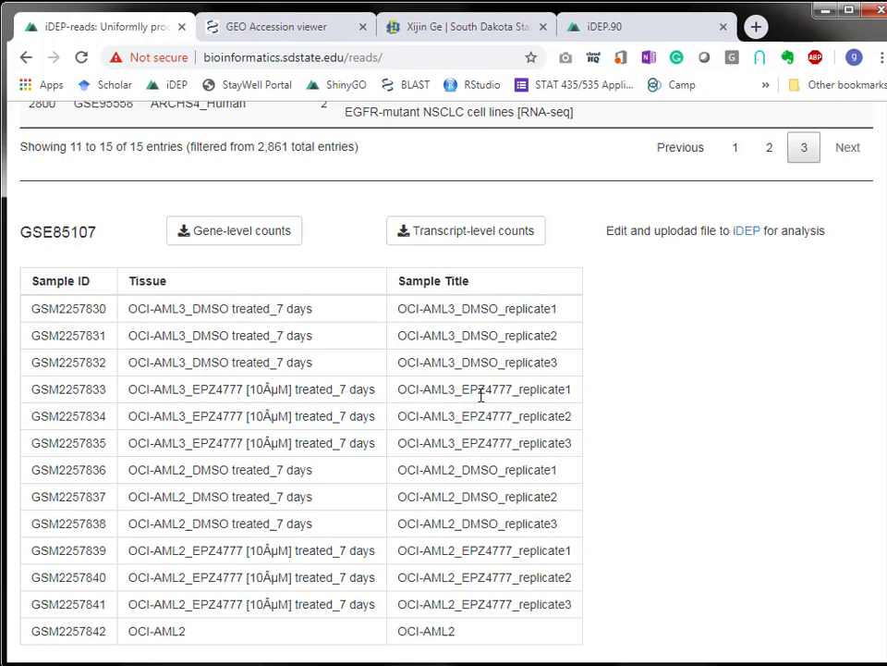
Inspect the drug and OCI-AML2 sample titles, then download GSE85107's gene-level counts CSV
drag(461, 389, 513, 391)
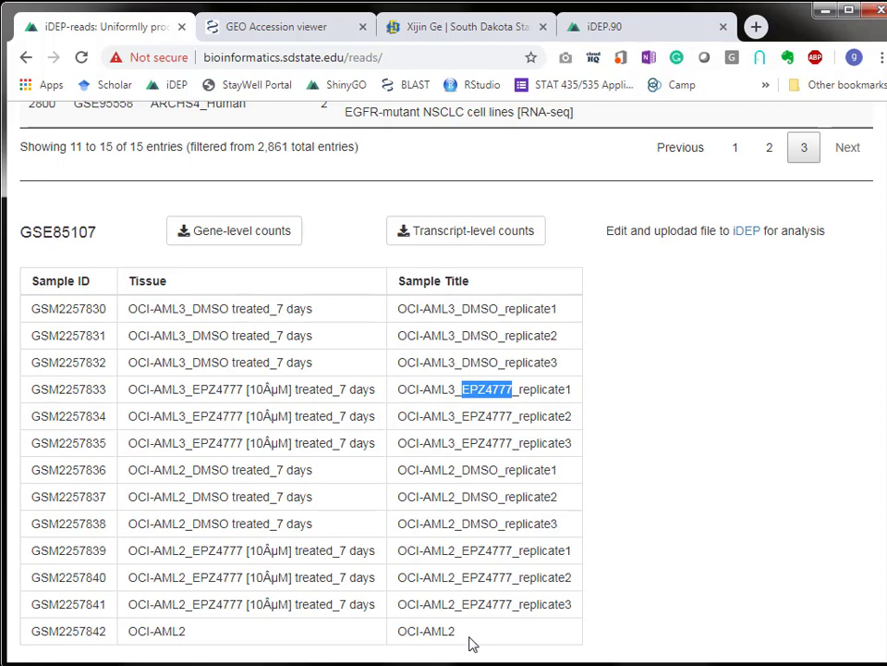
drag(468, 644, 98, 630)
click(729, 519)
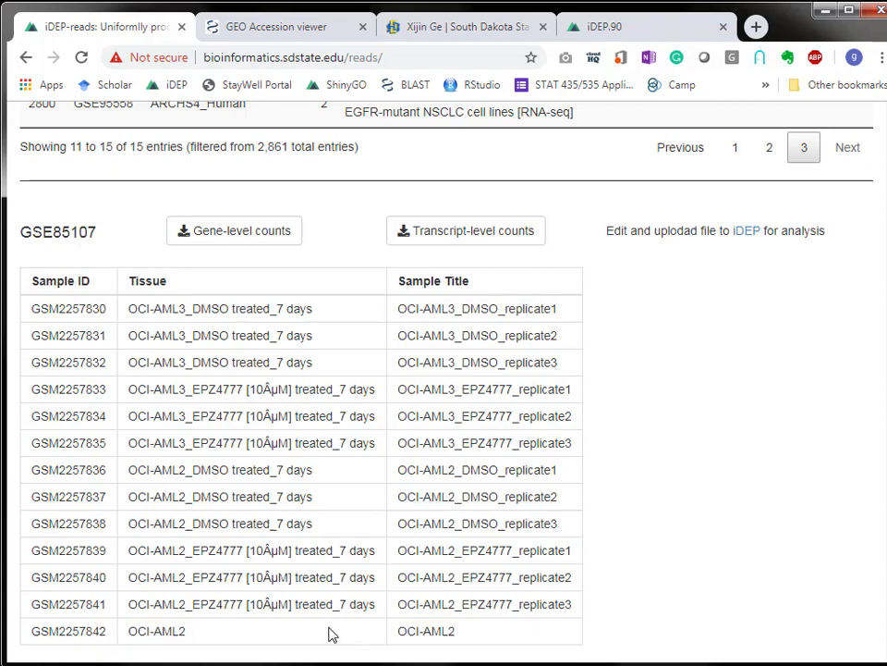
scroll(697, 442, up, 4)
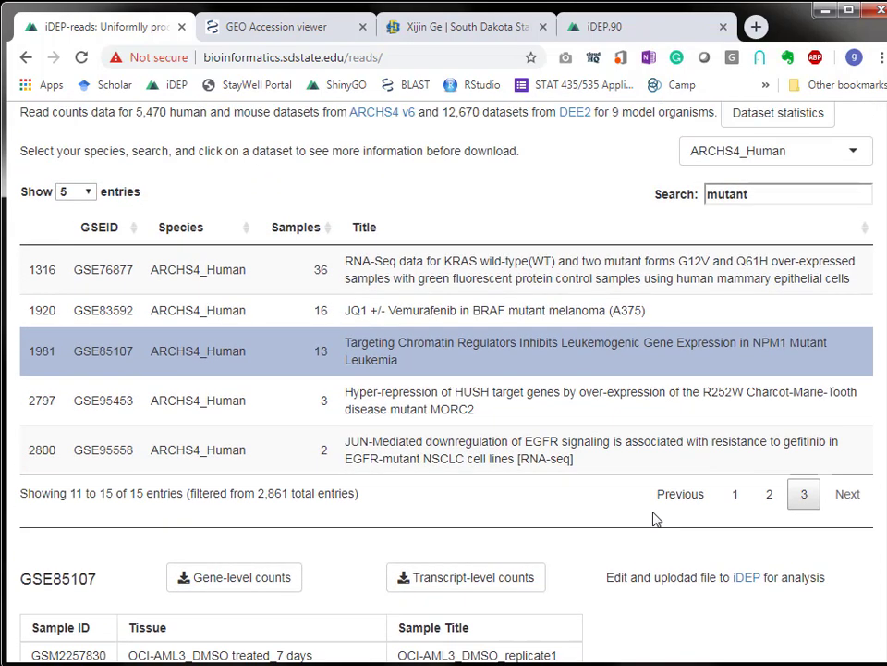
scroll(653, 519, down, 4)
click(219, 239)
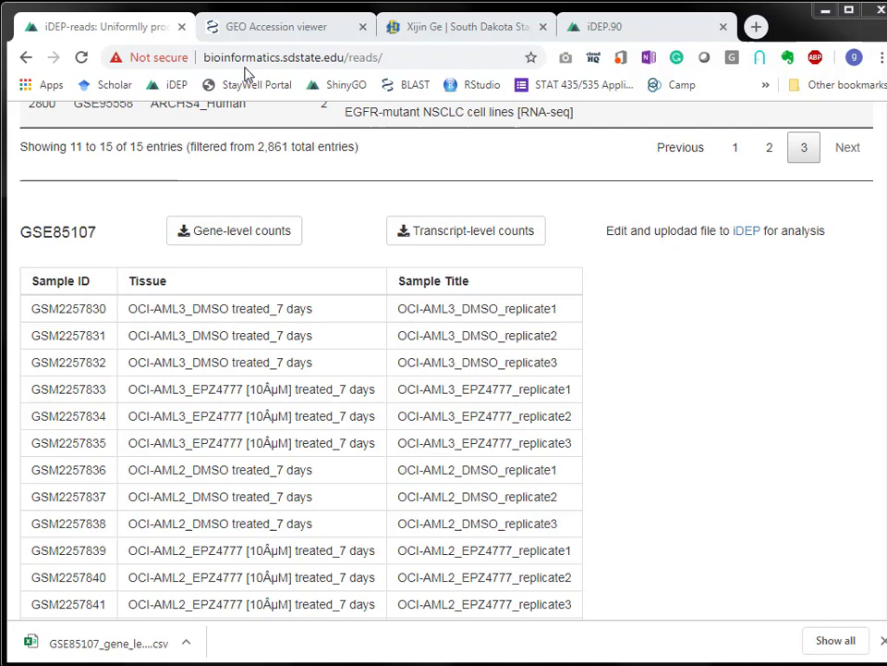
Read through the GSE85107 GEO record, then open the downloaded gene-level counts CSV
click(268, 26)
scroll(365, 425, up, 3)
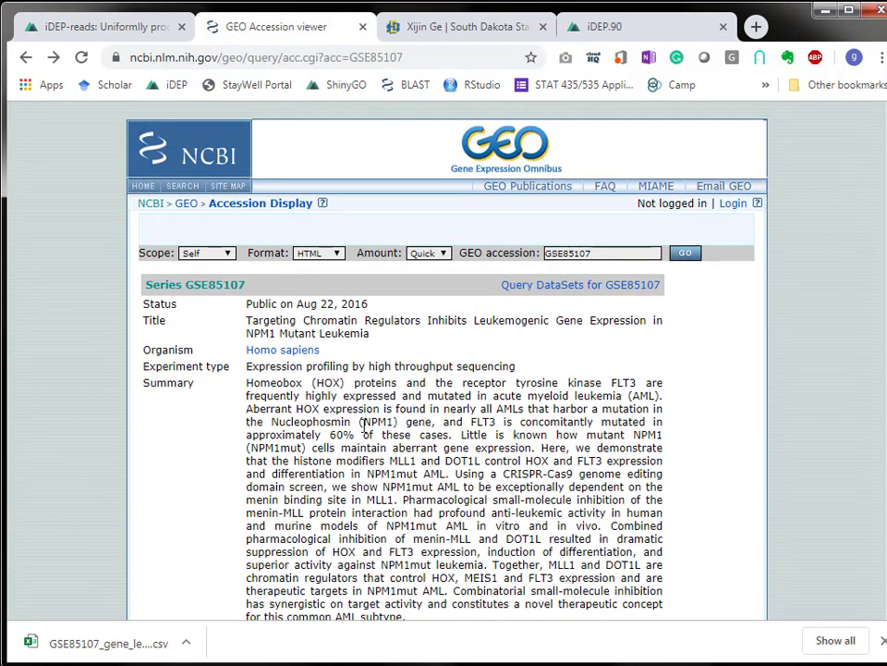
scroll(365, 425, down, 3)
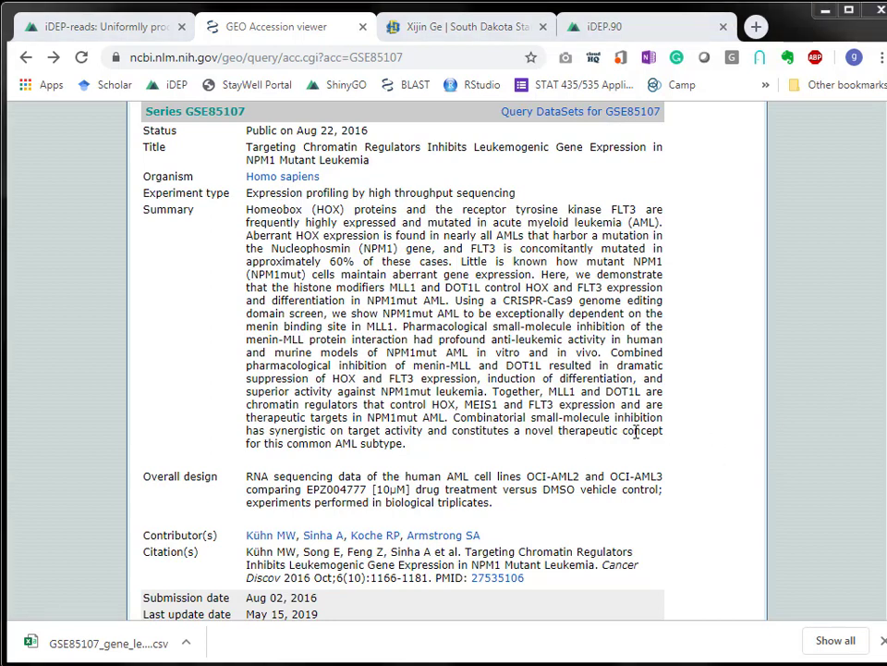
scroll(678, 427, down, 5)
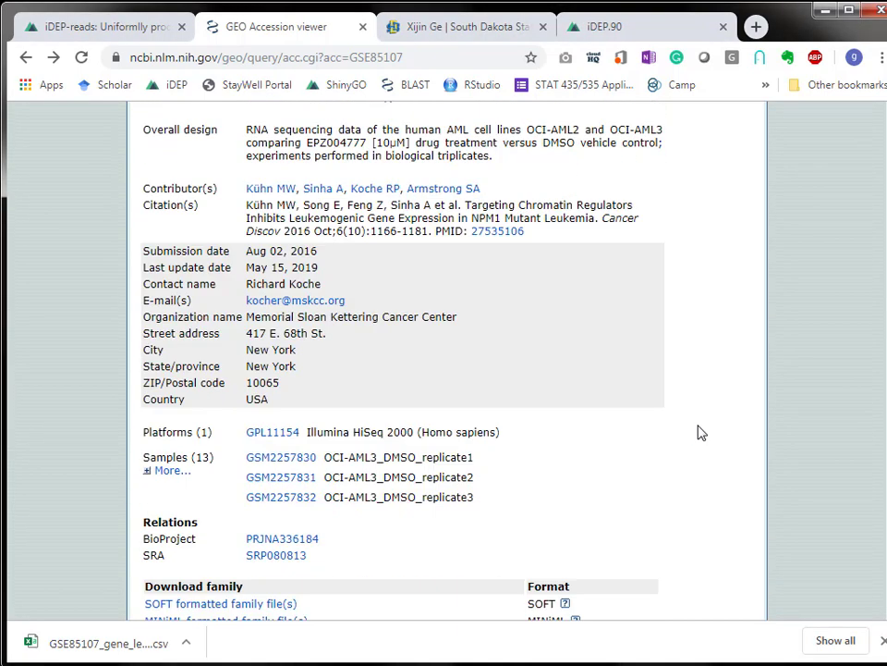
scroll(707, 418, down, 3)
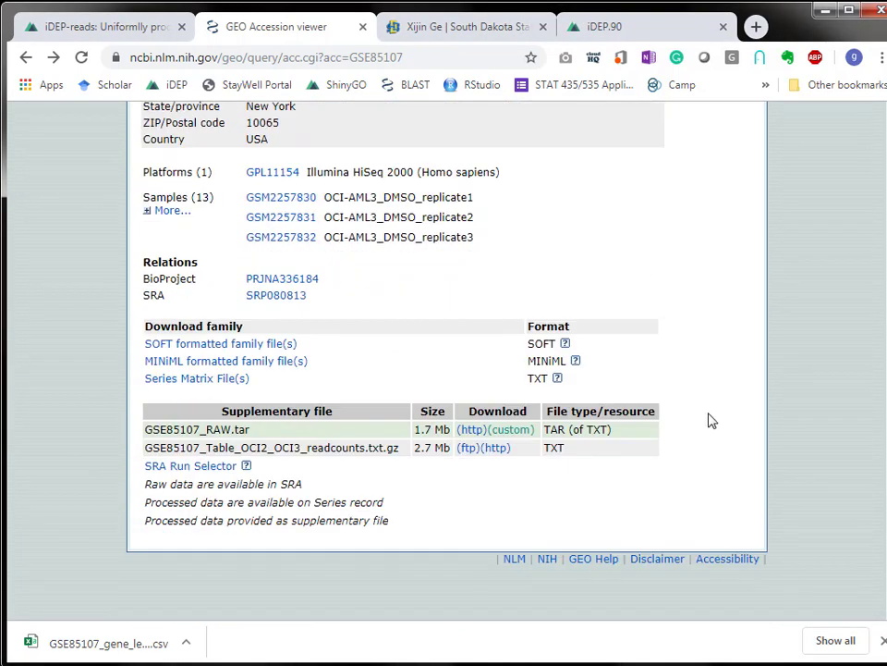
scroll(703, 414, up, 4)
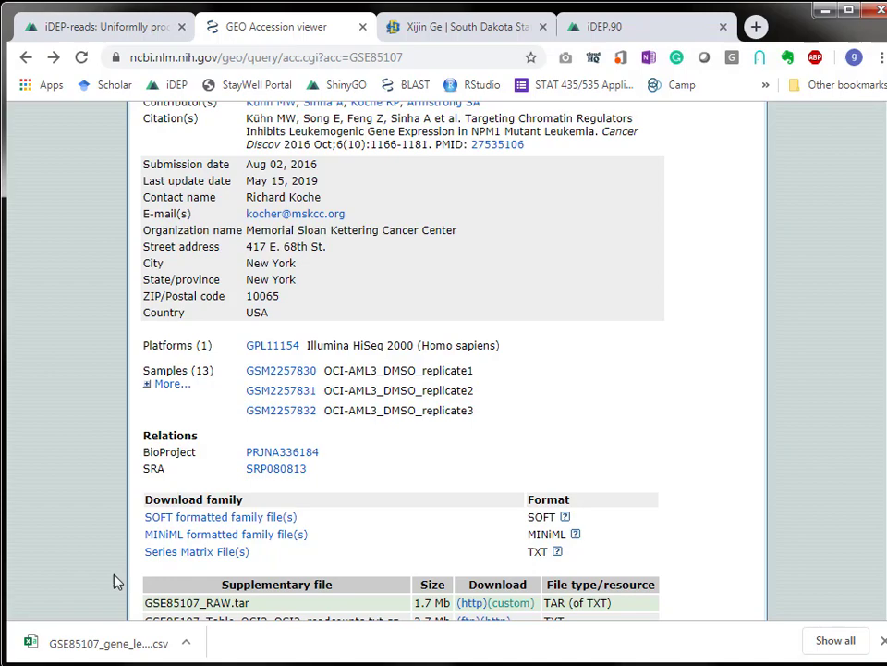
click(111, 641)
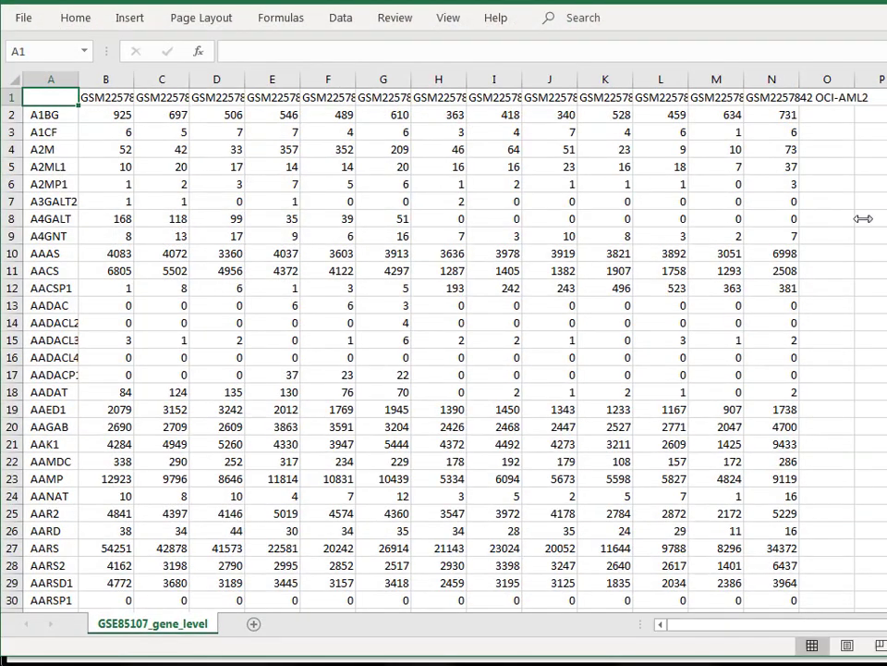
Browse the gene-level count table from A1BG to the last row and back to the header
mouse_move(868, 220)
mouse_down()
mouse_move(837, 218)
mouse_move(885, 218)
mouse_up()
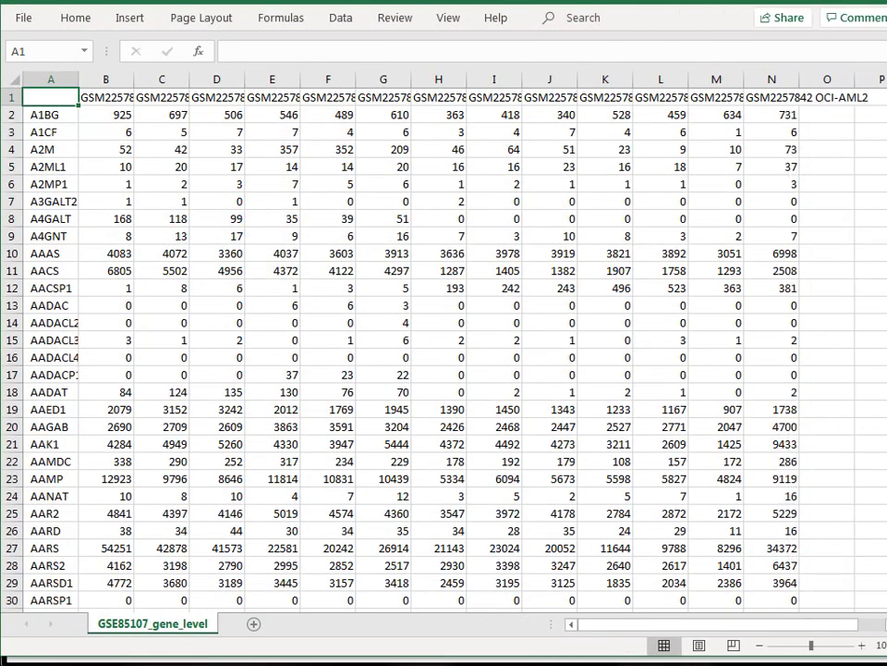
click(53, 116)
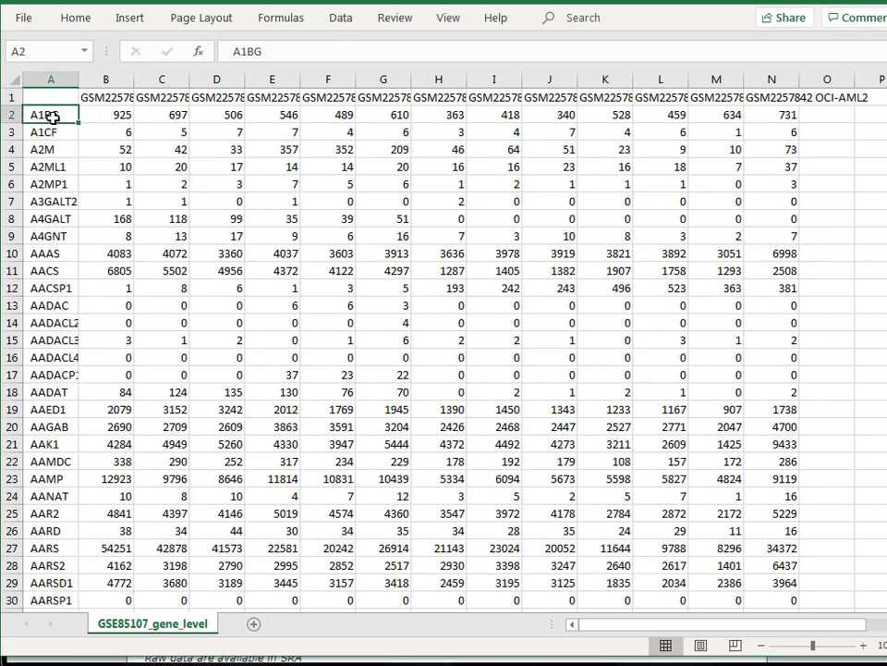
key(ctrl+Down)
key(ctrl+Up)
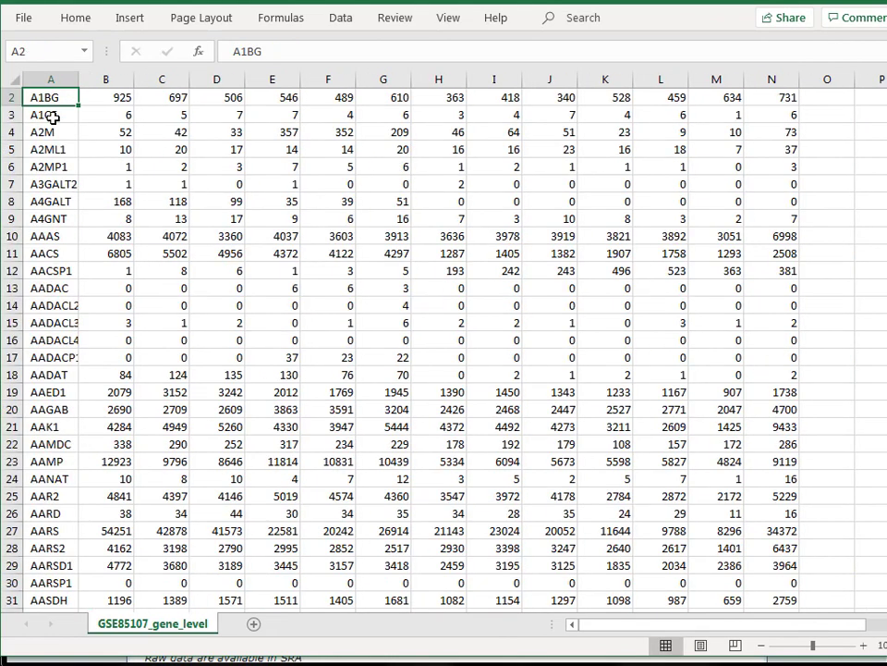
key(Up)
key(Right)
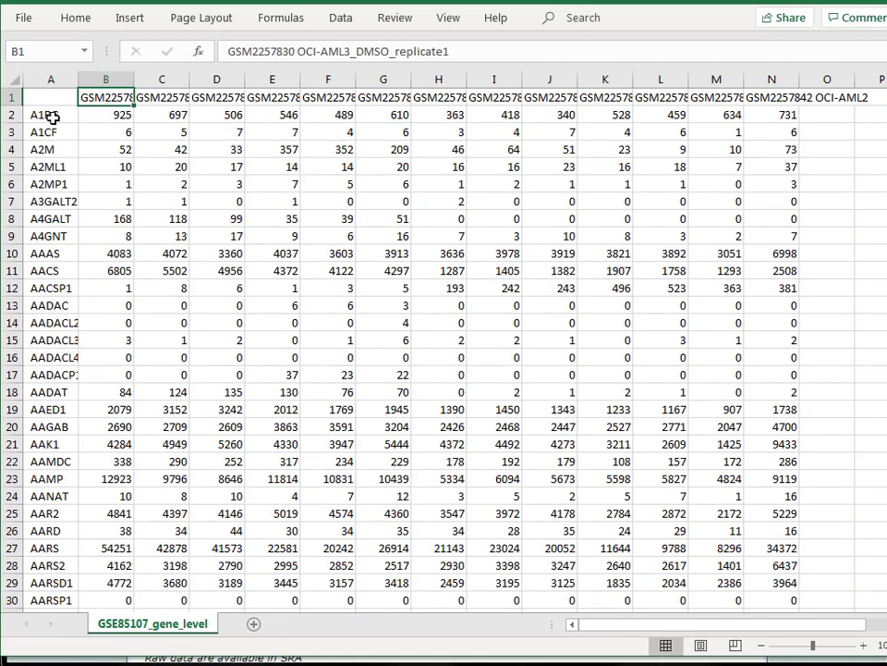
Copy the sample header row into a new blank workbook, transposed down column A from A2
click(5, 97)
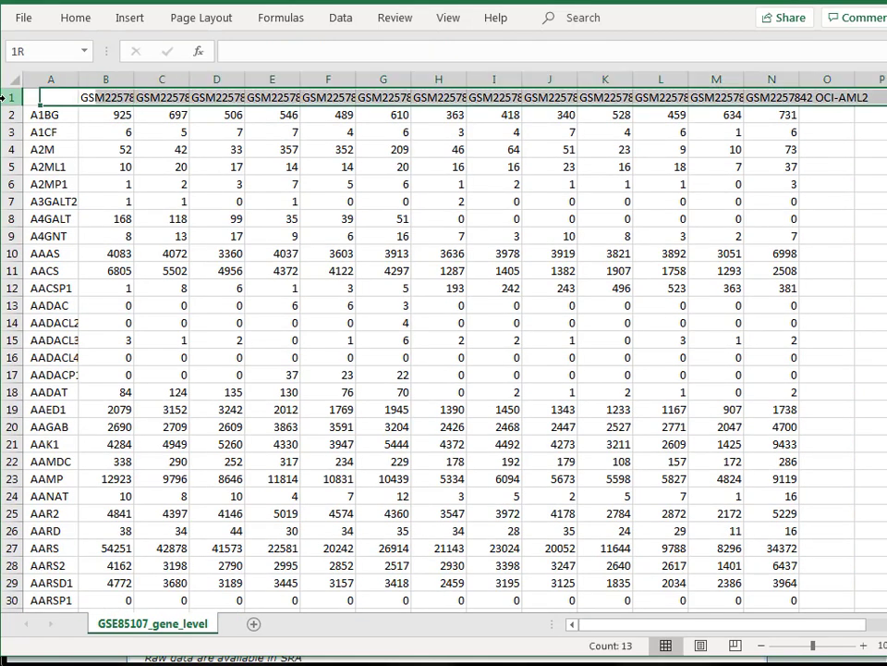
right_click(108, 98)
click(152, 134)
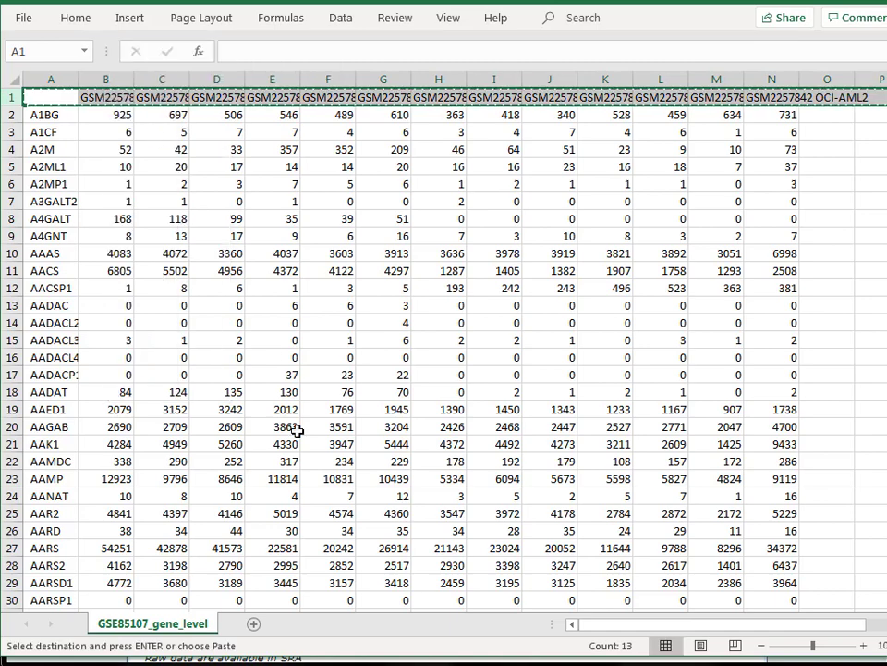
click(23, 17)
click(64, 102)
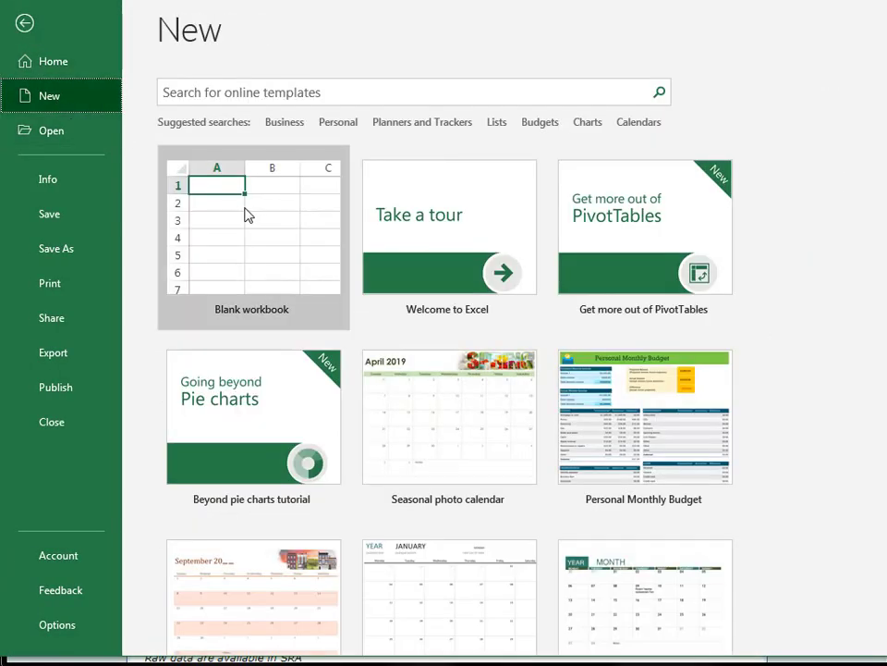
click(215, 202)
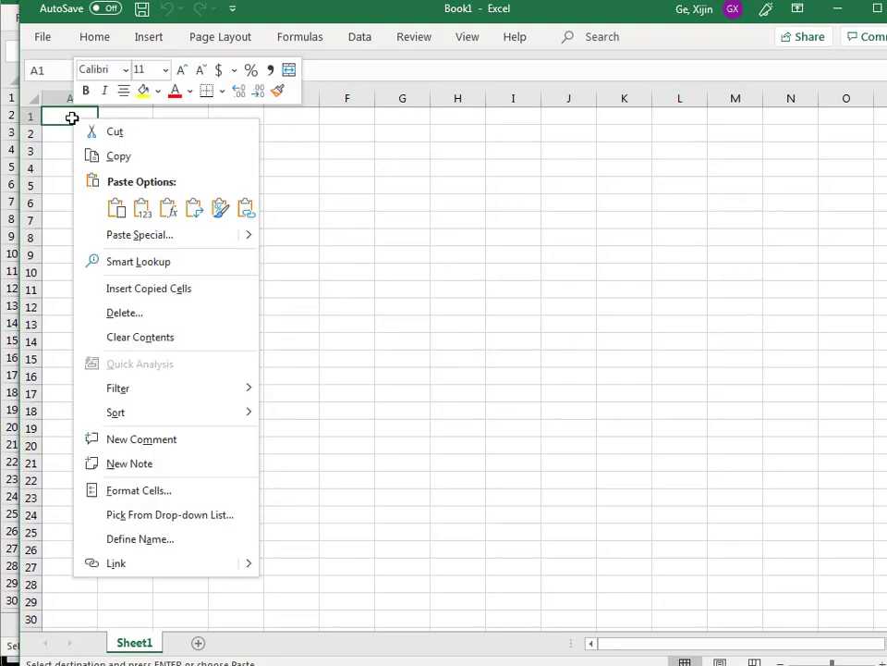
click(195, 207)
click(548, 303)
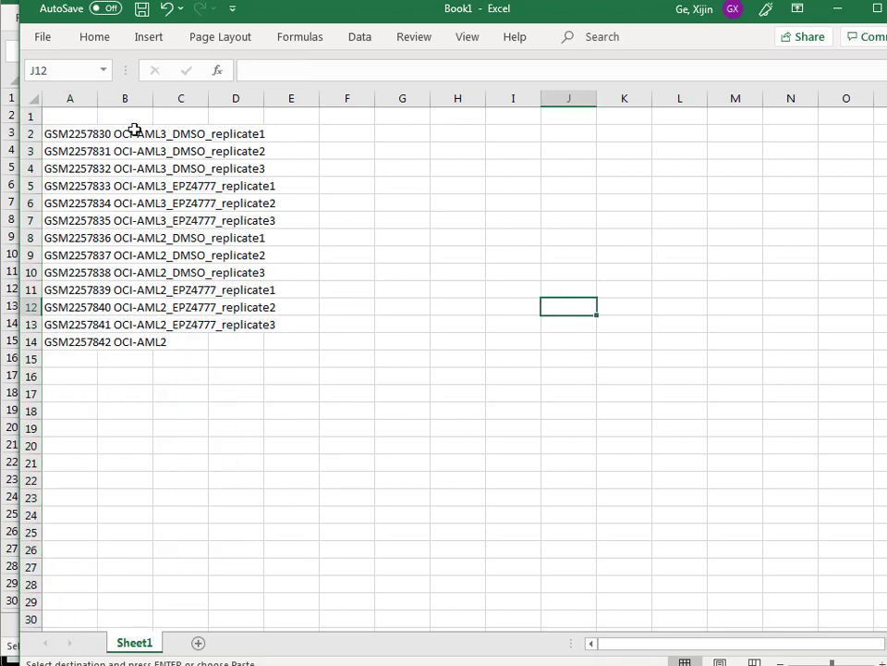
double_click(99, 98)
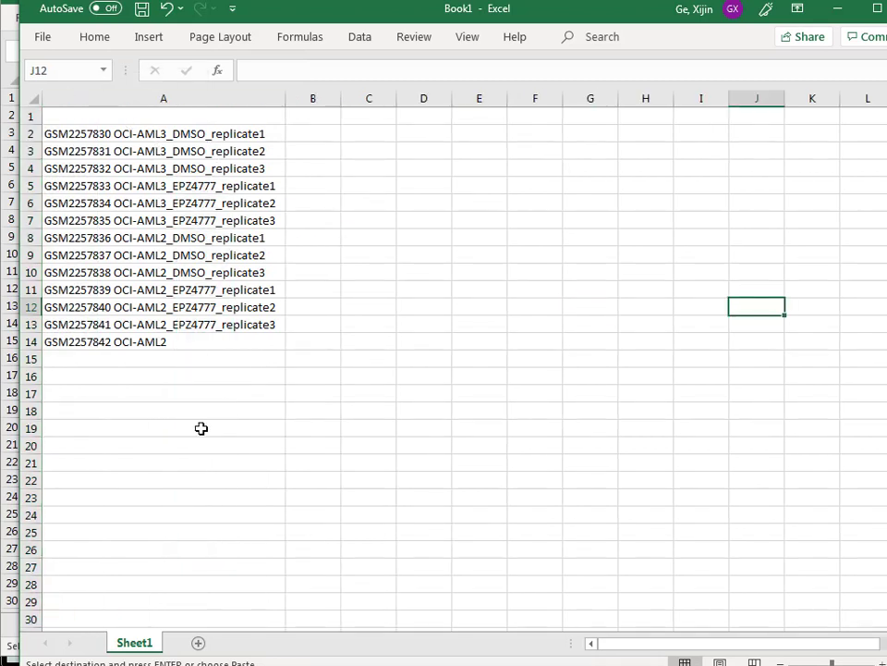
Duplicate the column A sample names into column B and autofit its width
click(132, 99)
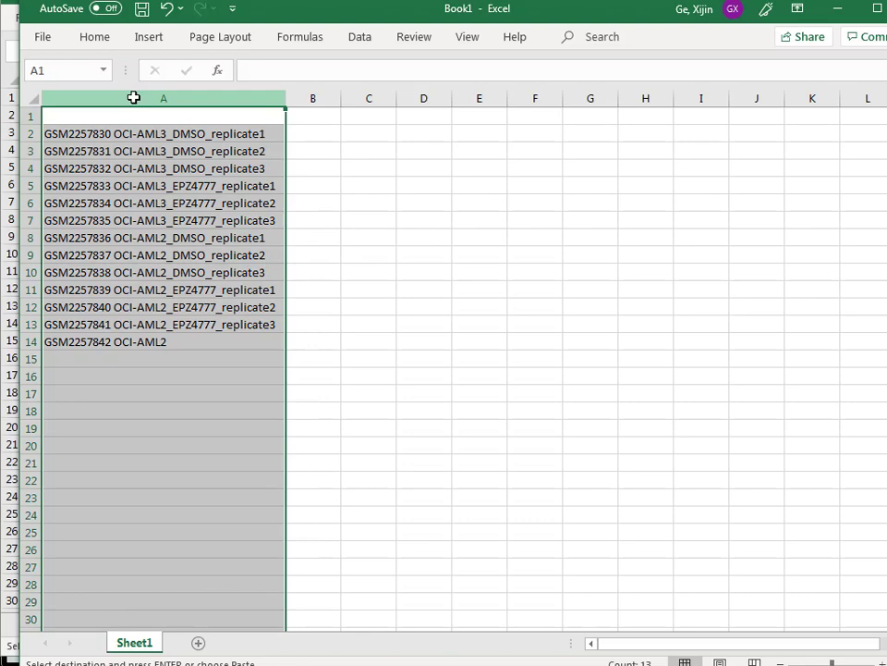
right_click(133, 98)
click(188, 137)
click(313, 98)
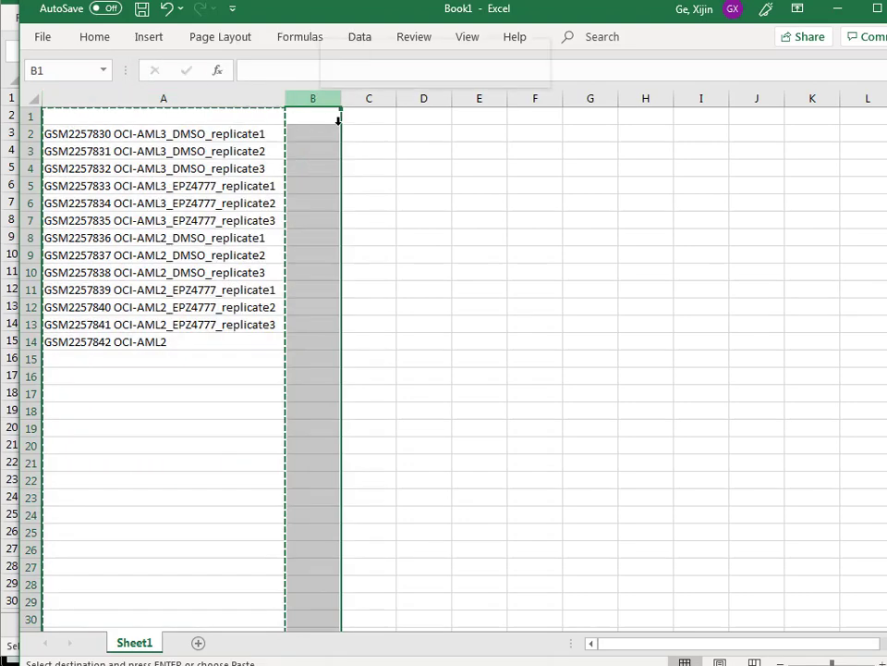
right_click(317, 100)
click(390, 192)
click(645, 359)
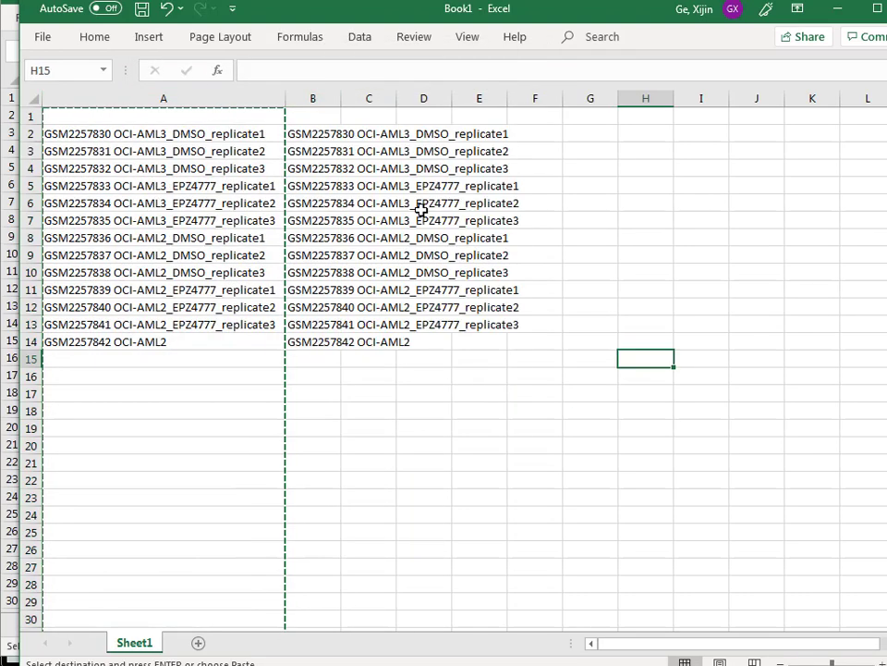
double_click(339, 98)
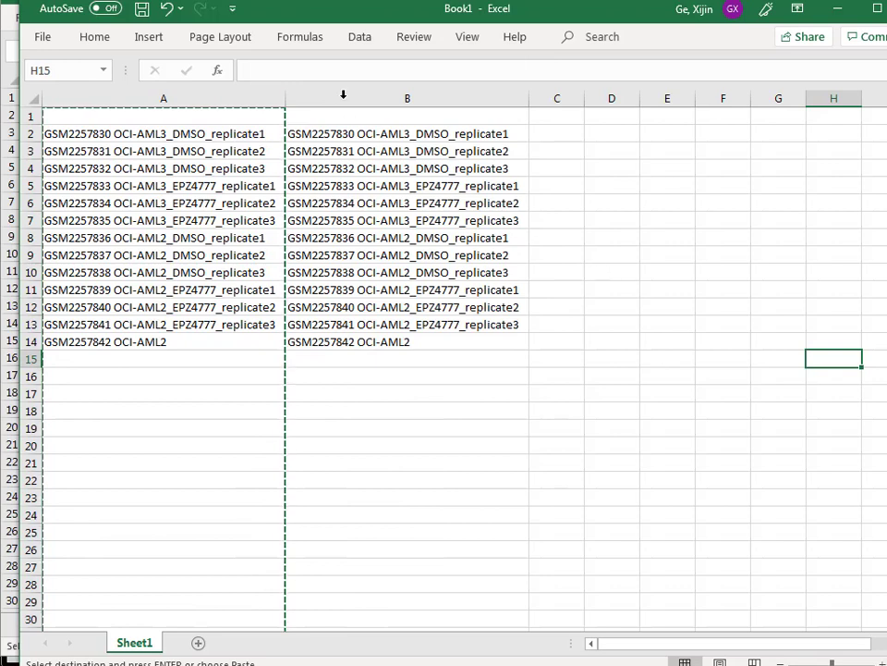
click(344, 97)
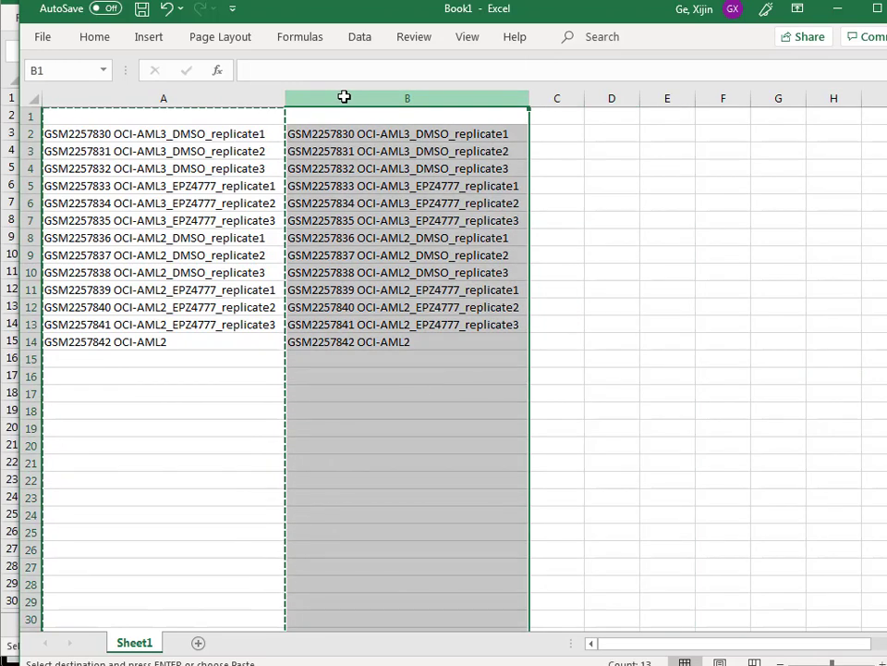
Use Find and Replace to strip '* ', 'replicate' and 'OCI-' from all column B names
key(ctrl+h)
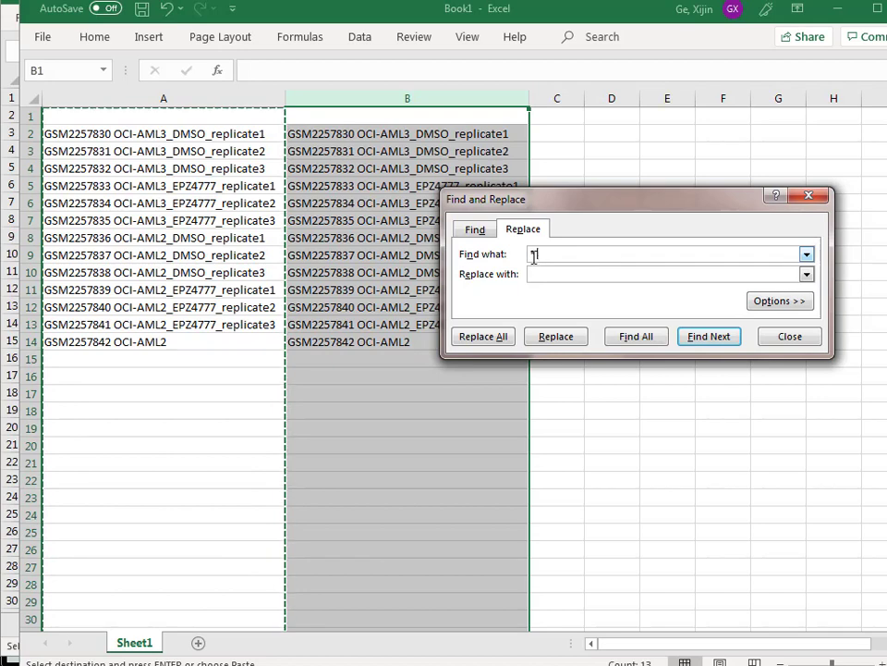
click(485, 339)
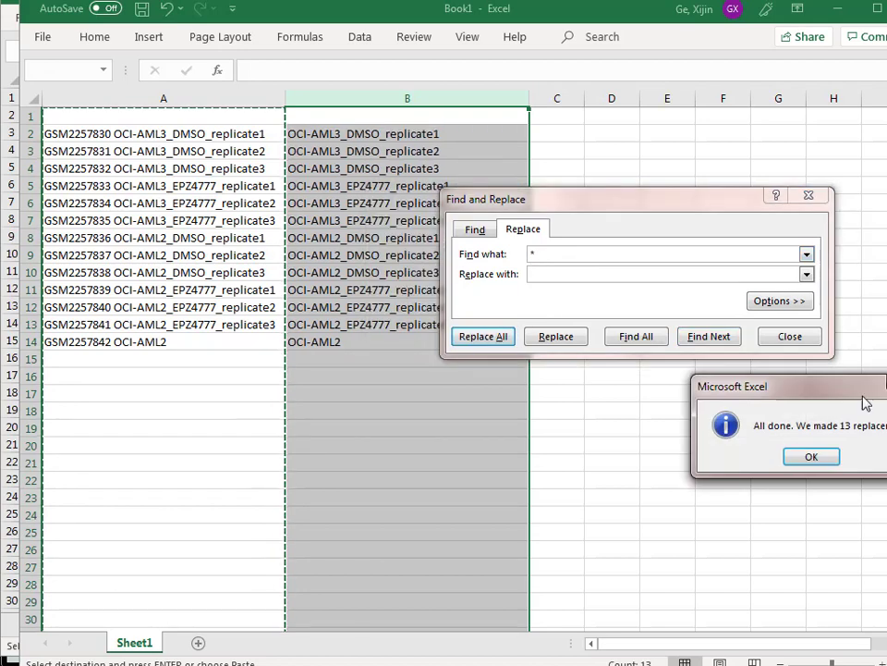
click(820, 459)
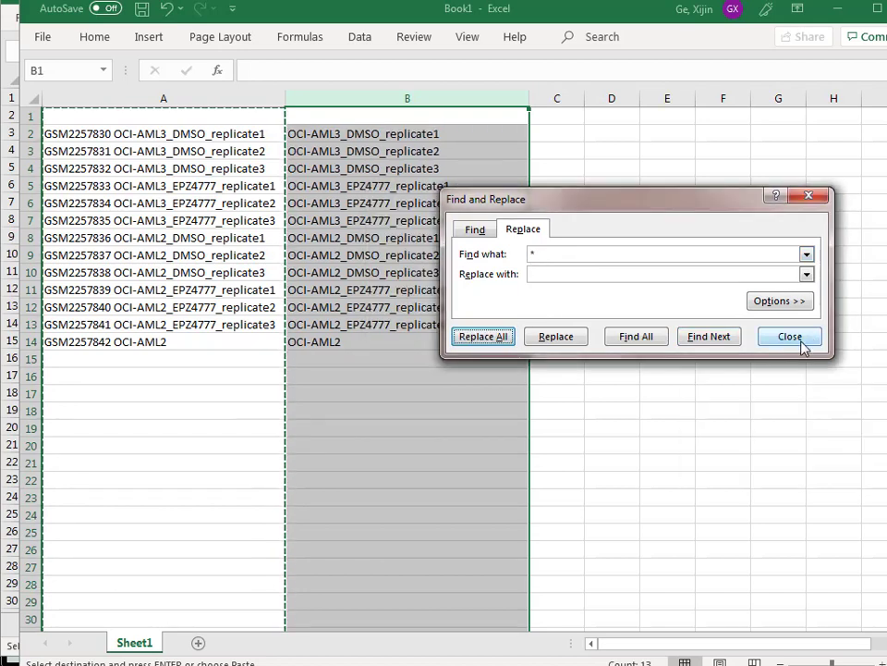
click(542, 256)
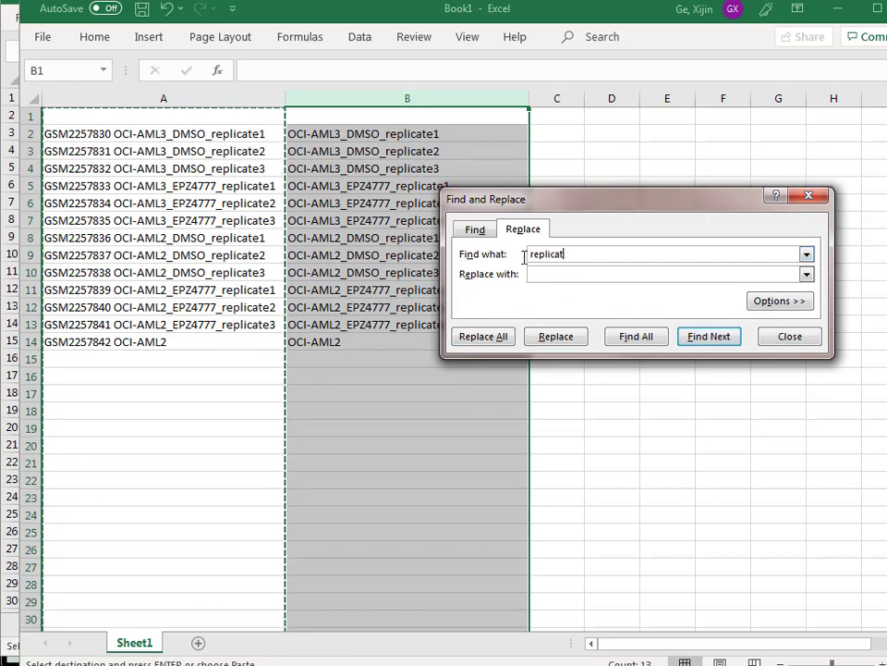
click(489, 338)
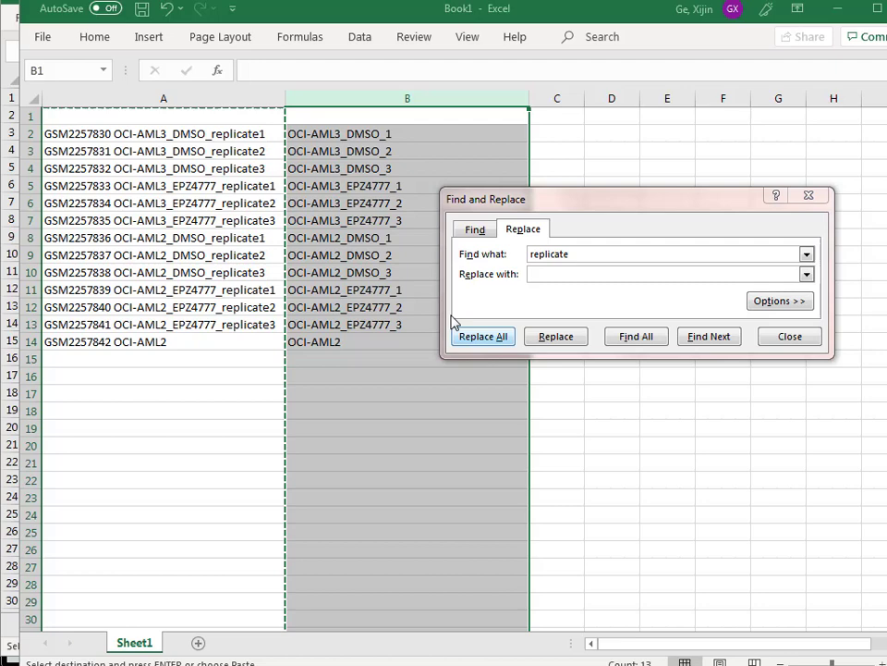
key(Return)
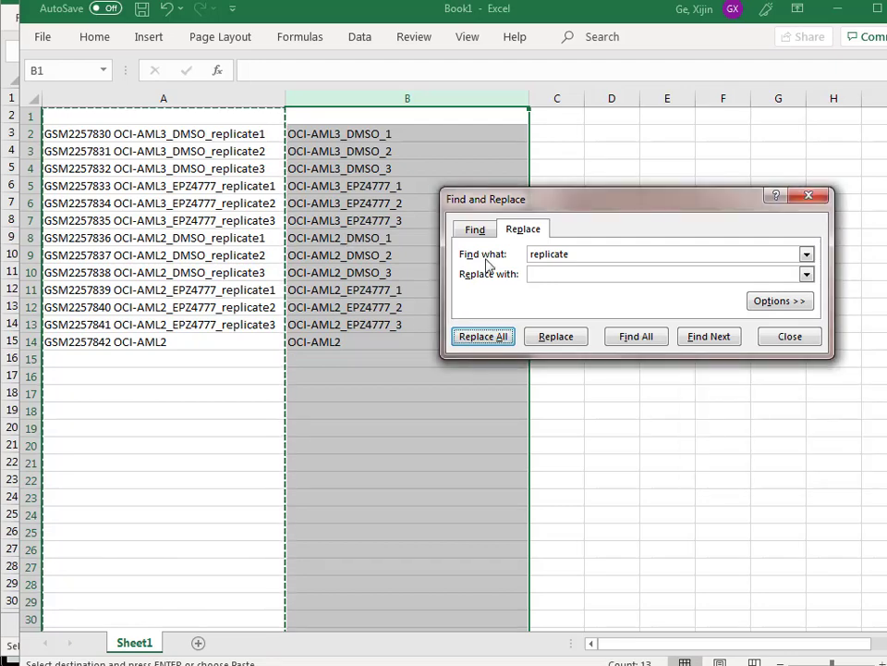
drag(566, 256, 484, 256)
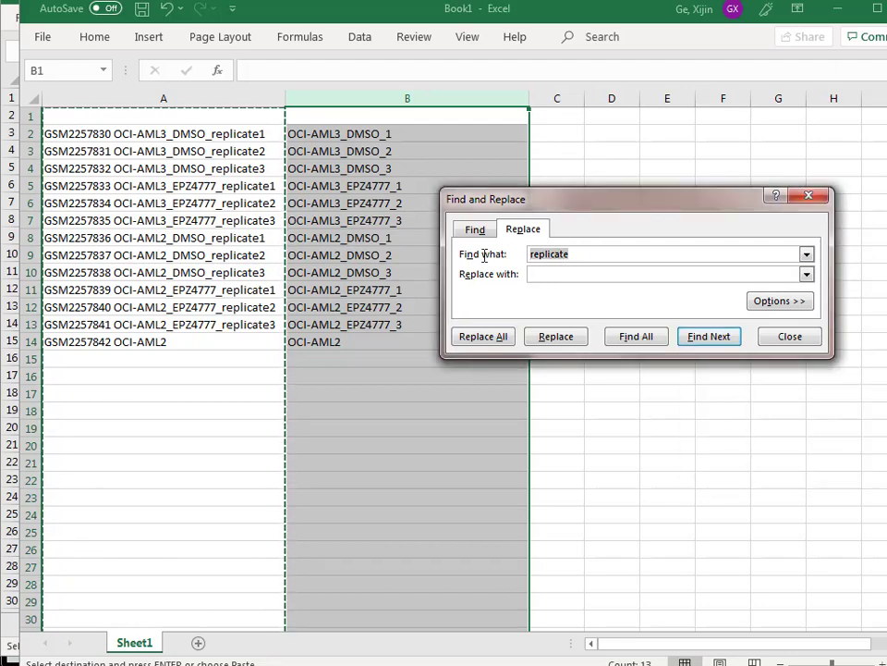
text(OCI)
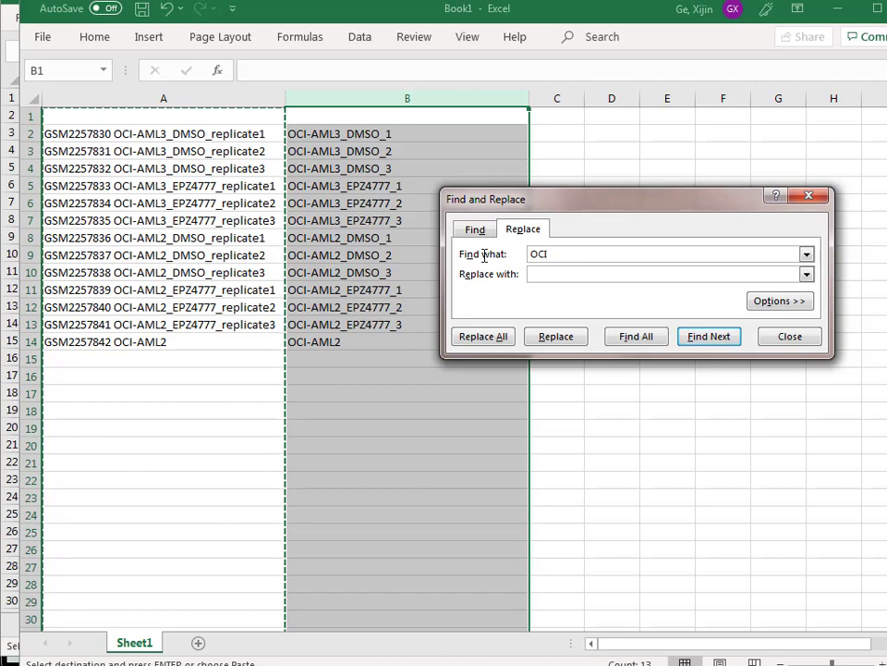
text(-)
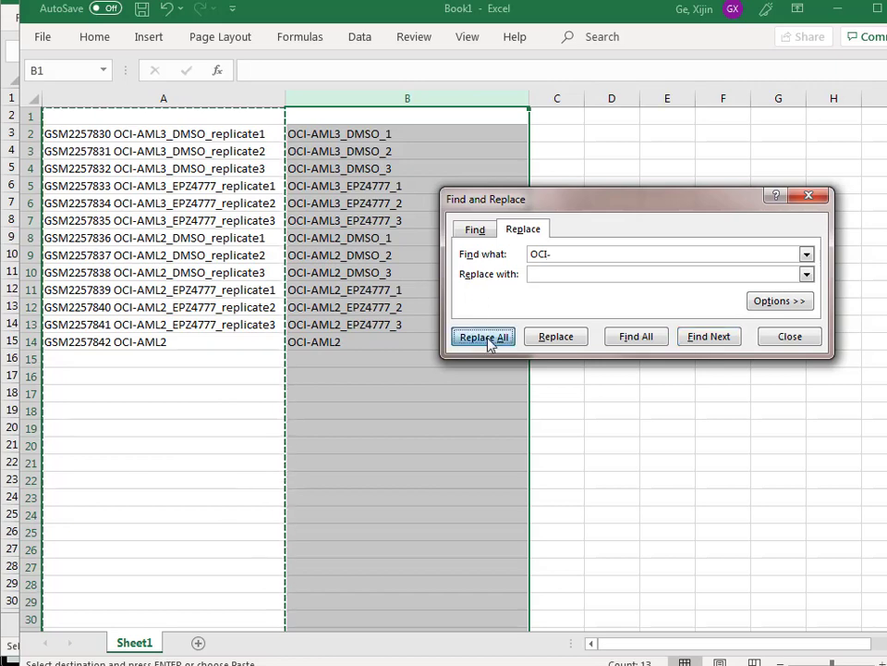
click(485, 337)
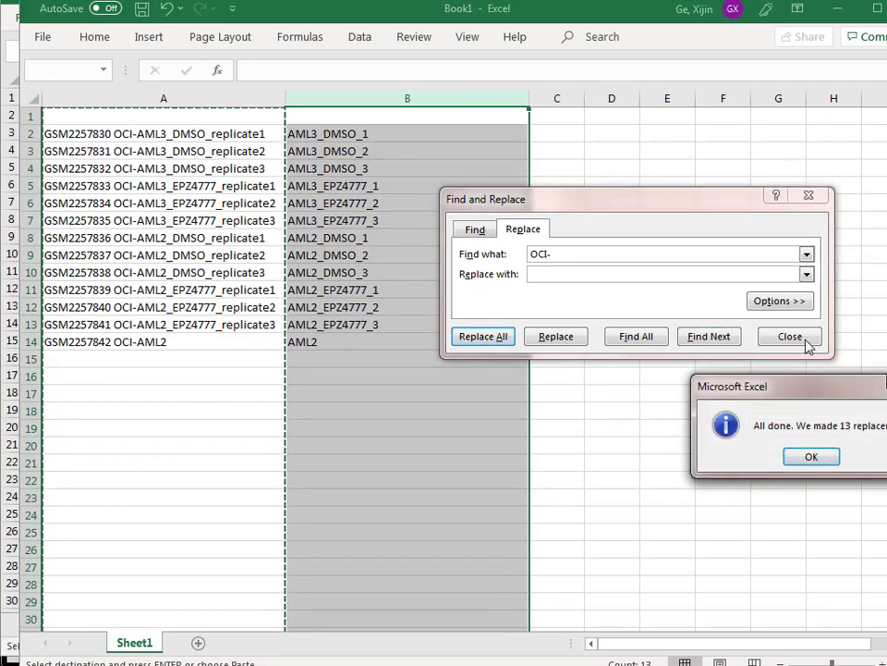
click(818, 455)
click(796, 344)
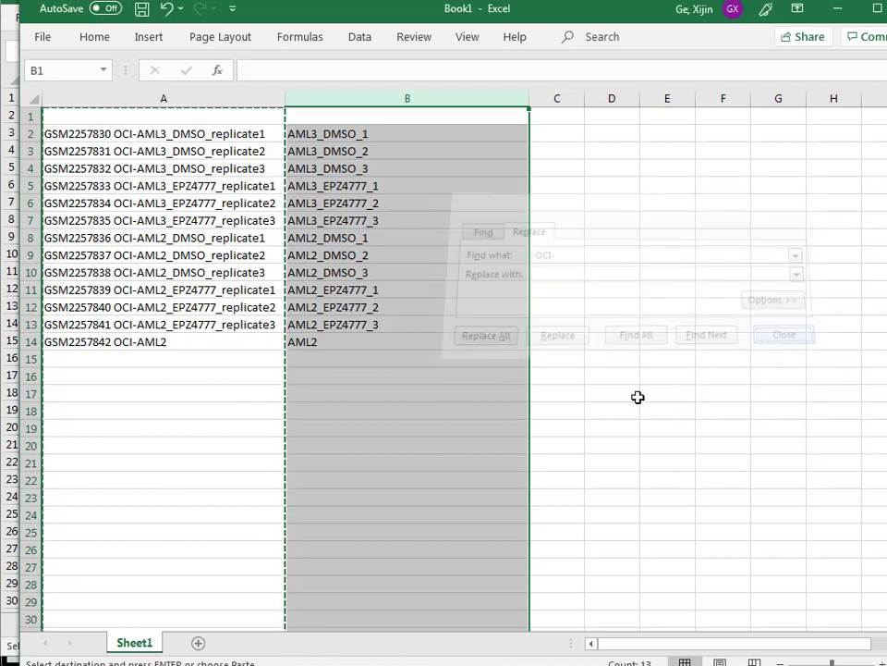
Copy the short names B2:B14 and paste them transposed into the count table's header from B1
click(633, 396)
drag(335, 342, 323, 135)
right_click(322, 135)
click(389, 180)
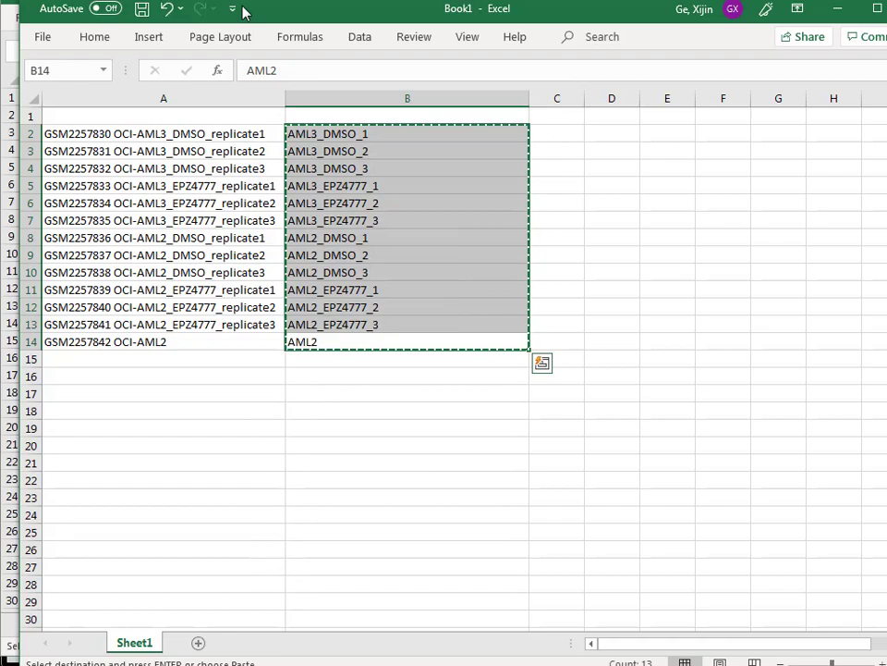
key(alt+Tab)
mouse_move(314, 5)
mouse_down()
mouse_move(328, 28)
mouse_move(319, 20)
mouse_up()
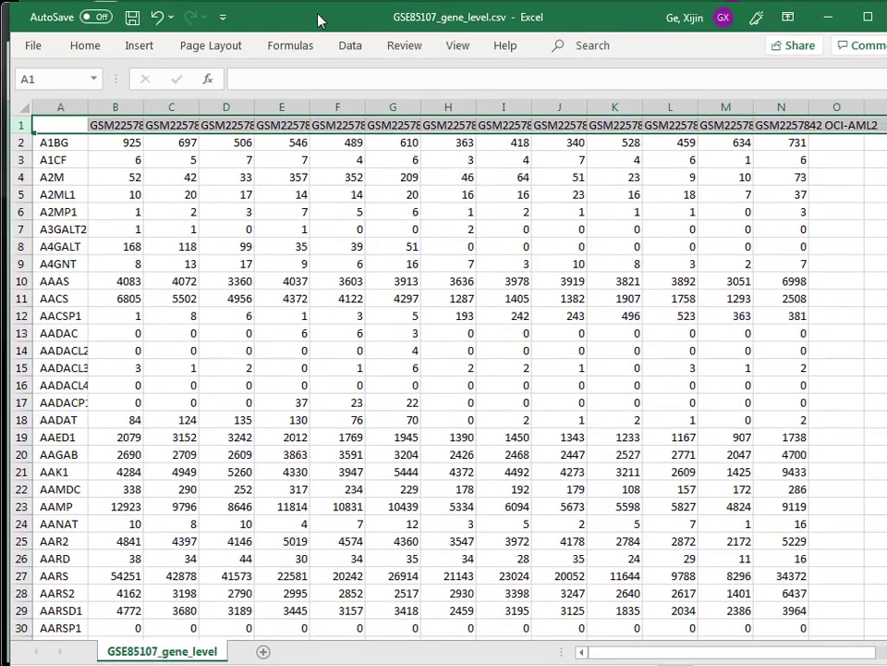
click(110, 125)
right_click(110, 126)
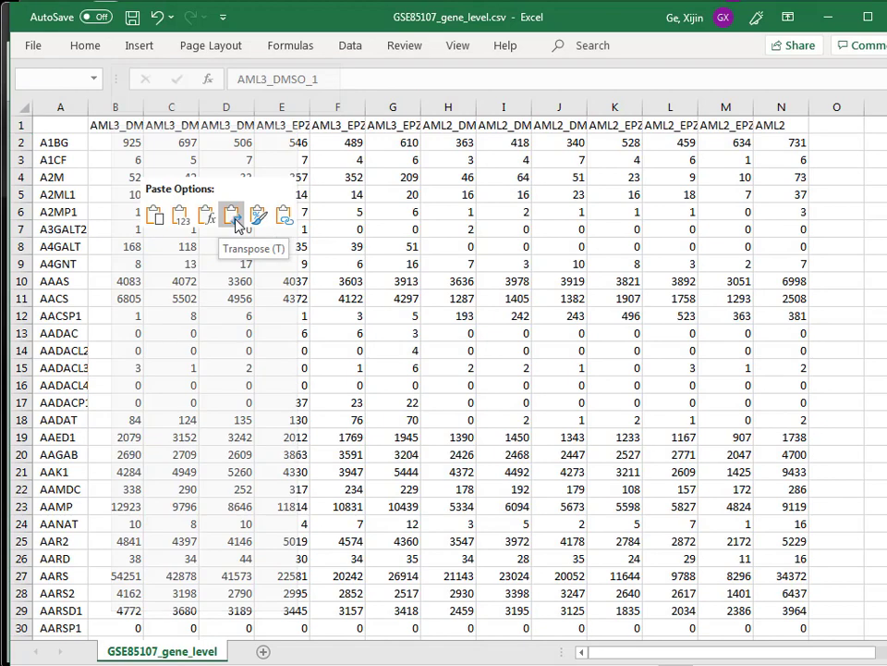
click(235, 218)
Check the renamed headers, delete extra column N, then save and minimize the count table
click(297, 122)
key(Right)
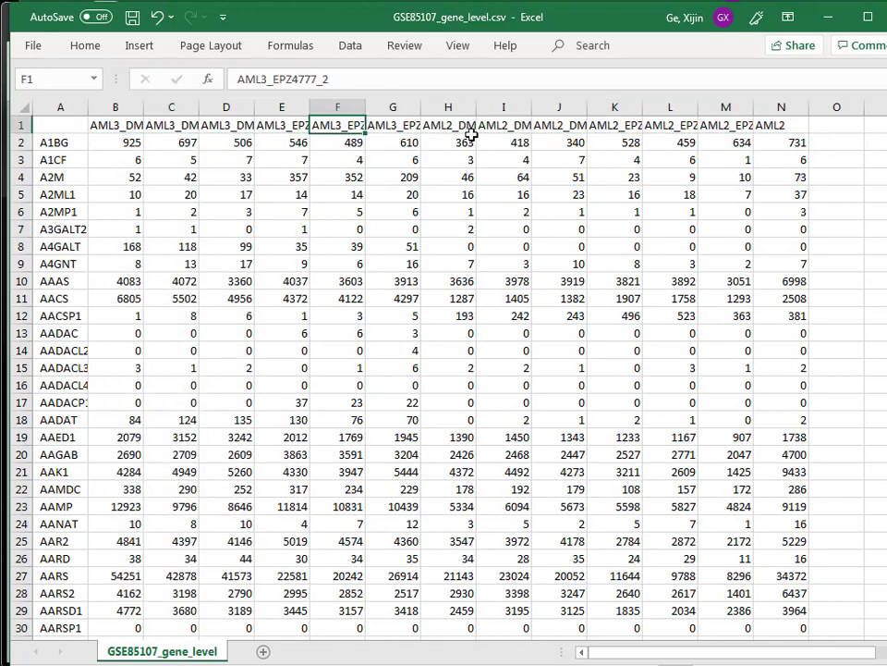
click(471, 136)
click(626, 119)
key(Right)
key(Right)
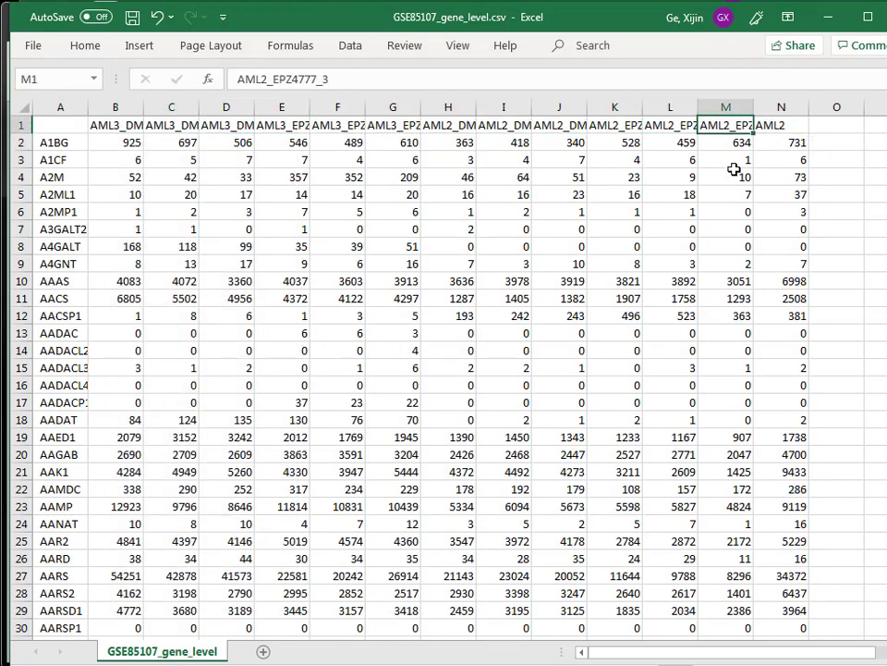
click(783, 105)
right_click(783, 105)
click(818, 267)
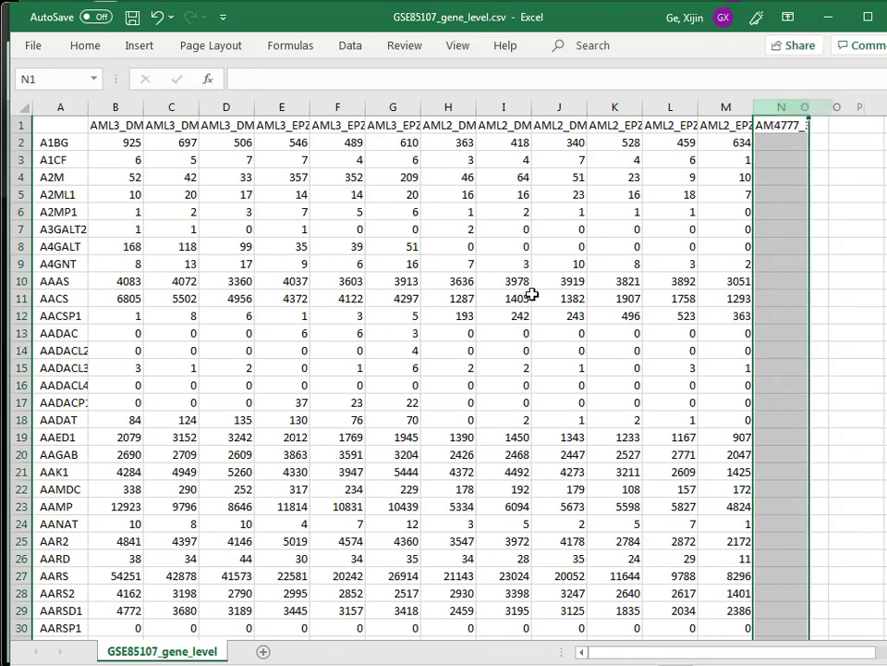
click(133, 18)
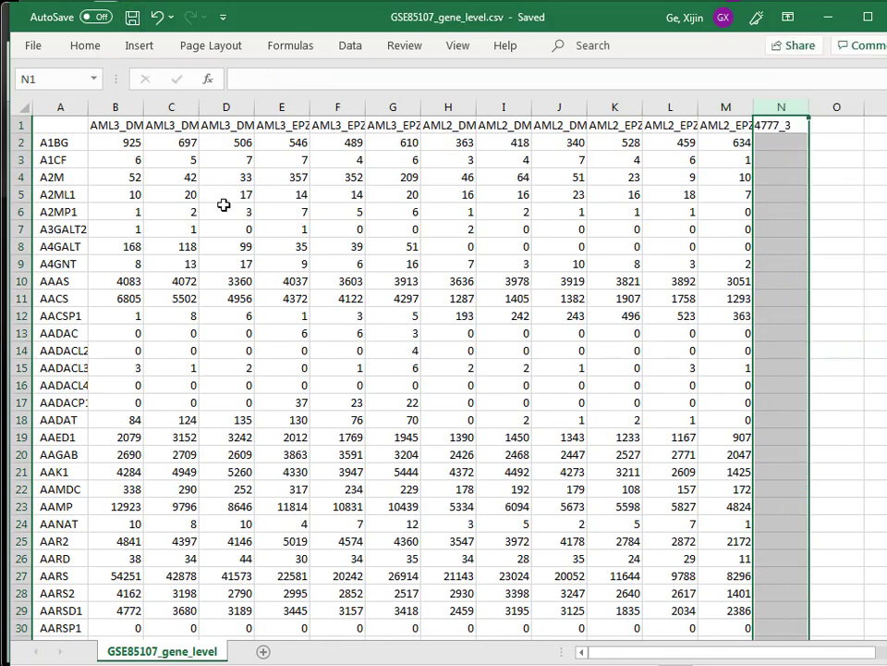
click(828, 18)
Clear the extra AML2 sample from row 14
click(352, 222)
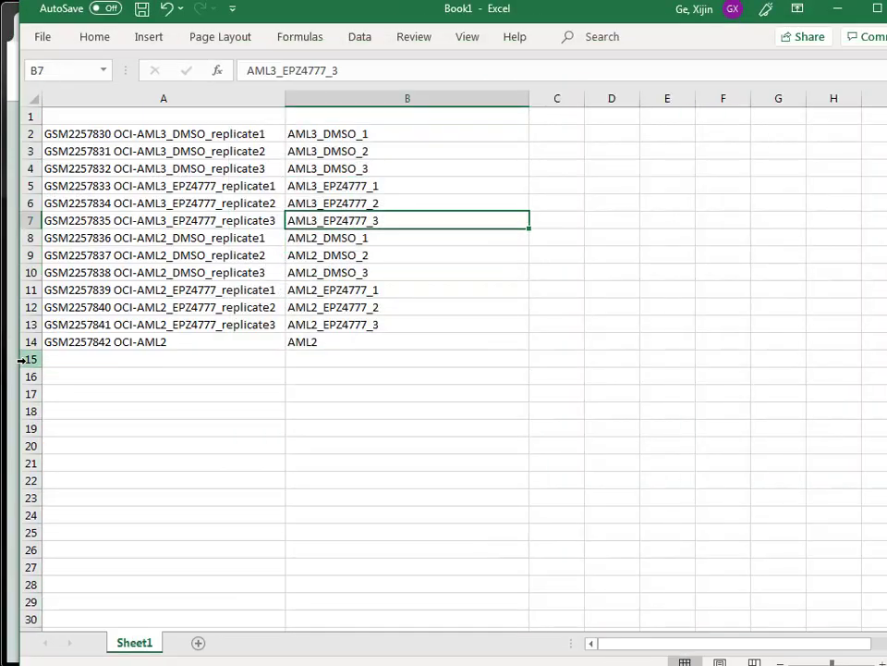
click(28, 341)
right_click(29, 341)
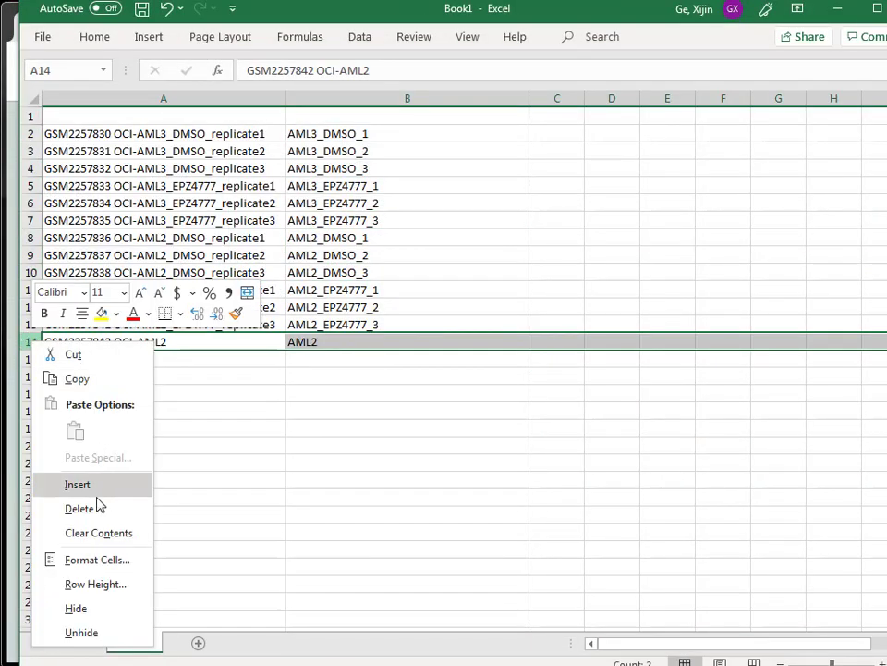
click(285, 455)
key(Delete)
click(287, 451)
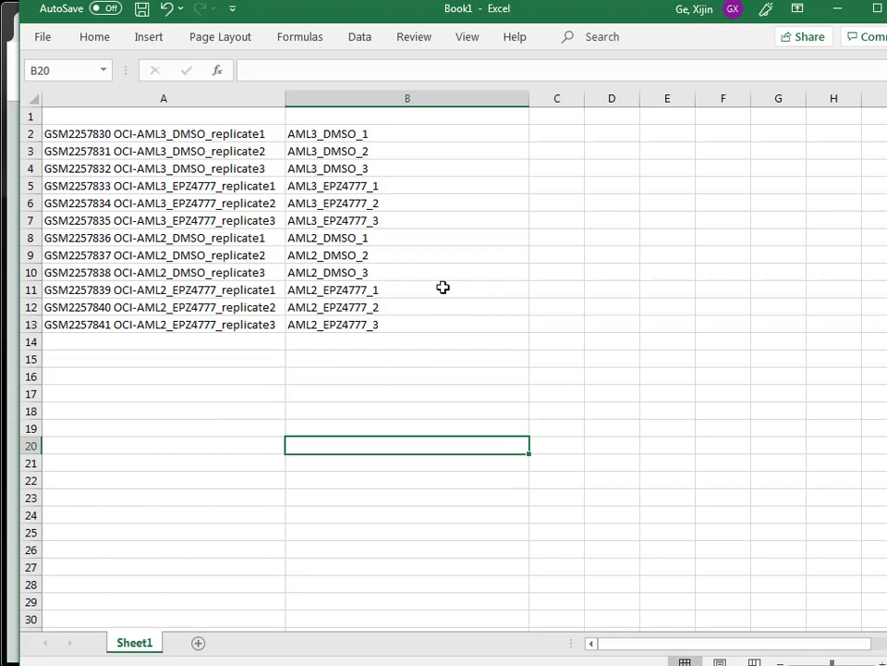
Delete column A of long GSM names and autofit the new column A
click(200, 98)
right_click(200, 98)
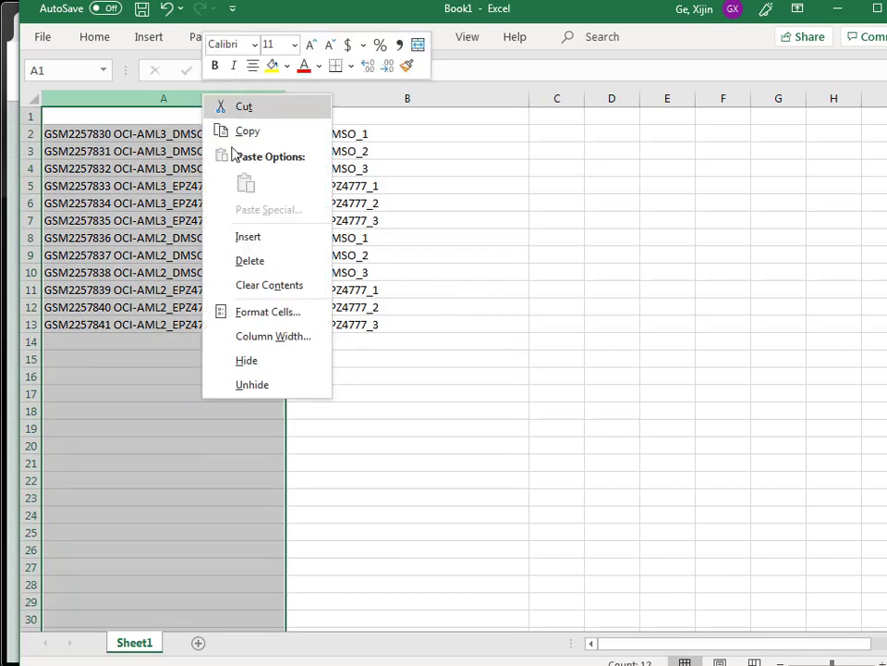
click(248, 259)
click(495, 279)
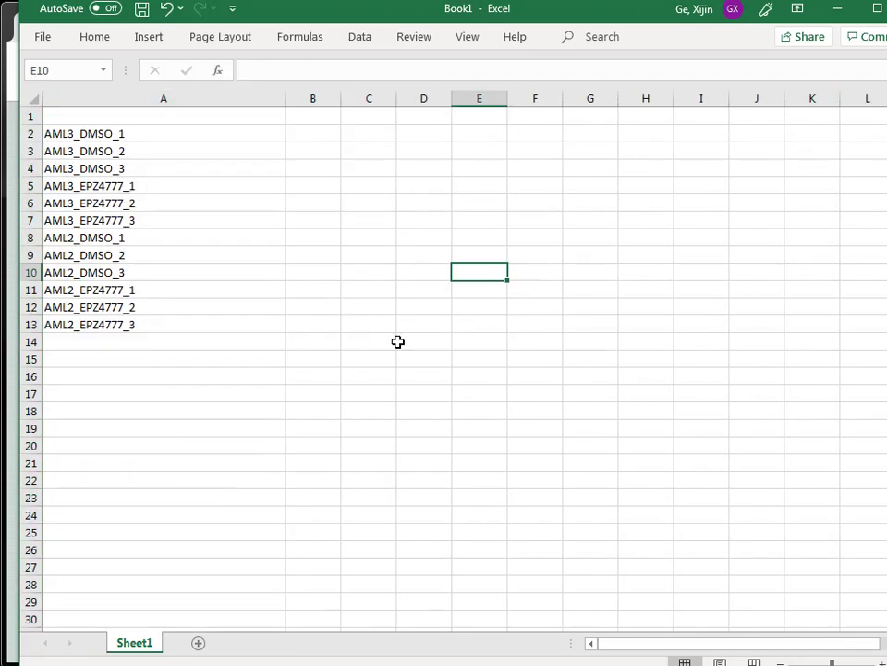
double_click(287, 99)
click(288, 99)
click(317, 258)
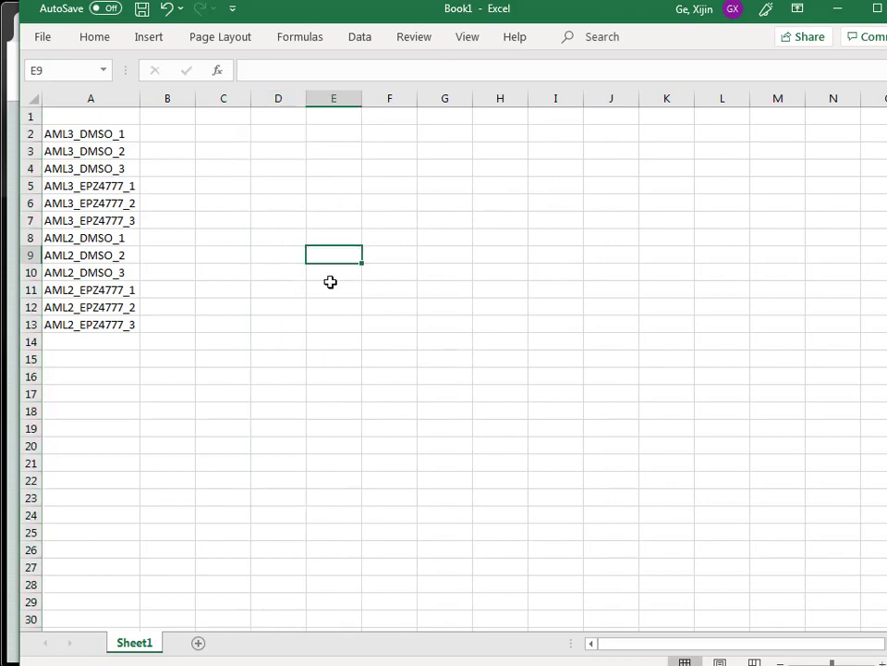
Copy the short sample names from column A into column B and autofit it
click(93, 96)
right_click(92, 96)
click(143, 131)
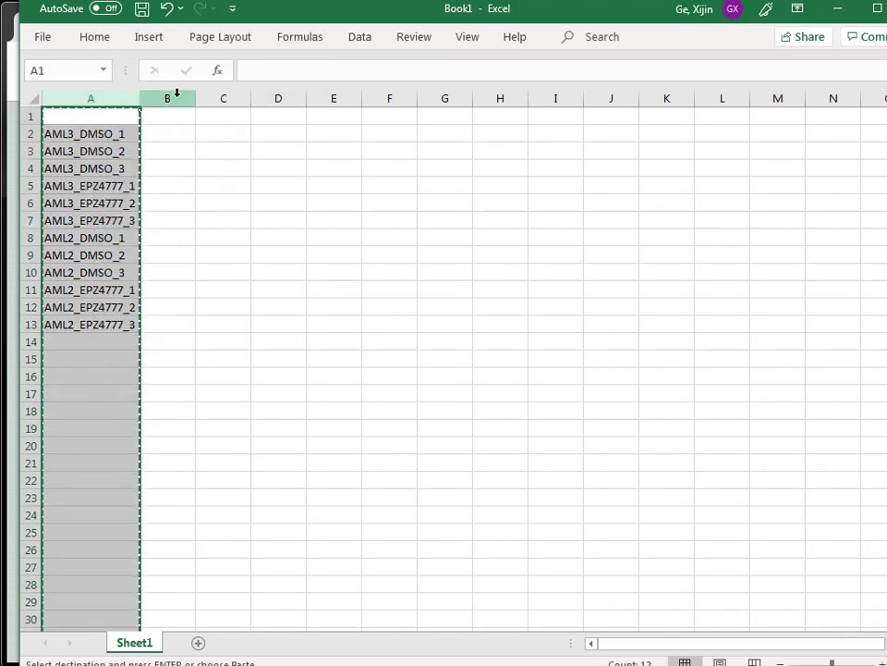
right_click(177, 96)
click(245, 184)
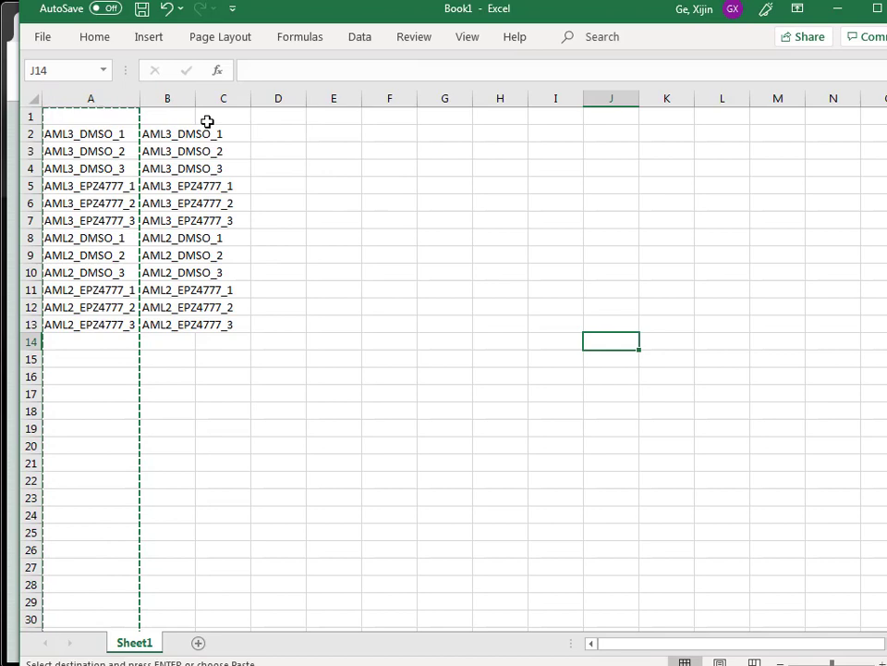
double_click(195, 98)
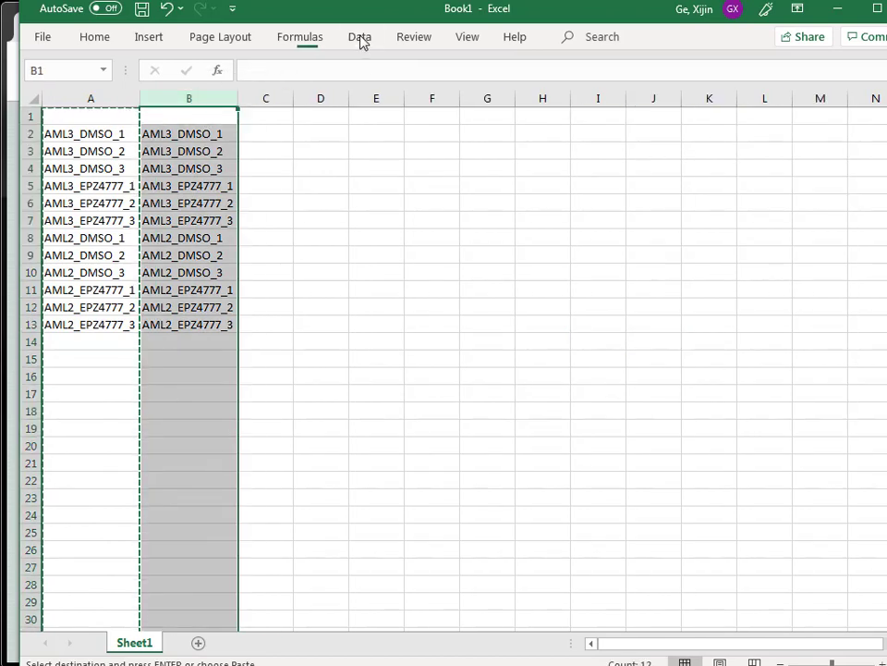
Split column B's names into columns with Text to Columns using '_' as delimiter
click(361, 37)
click(672, 92)
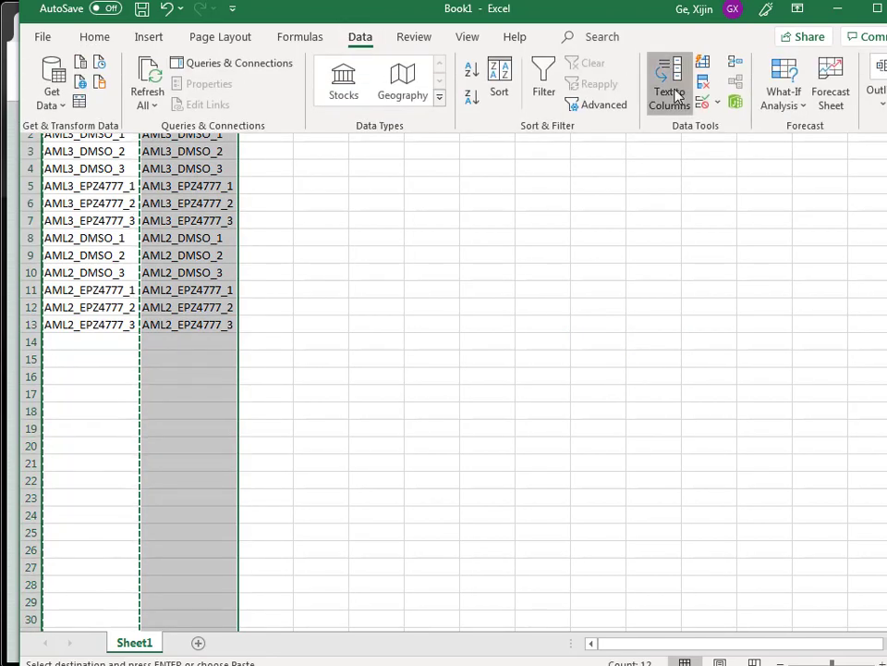
click(739, 397)
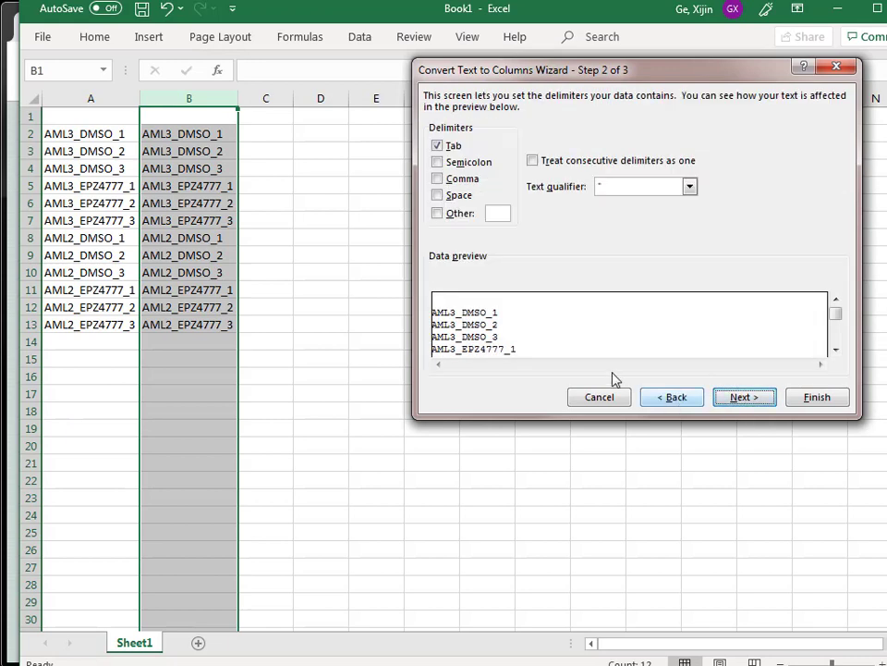
click(495, 216)
text(_)
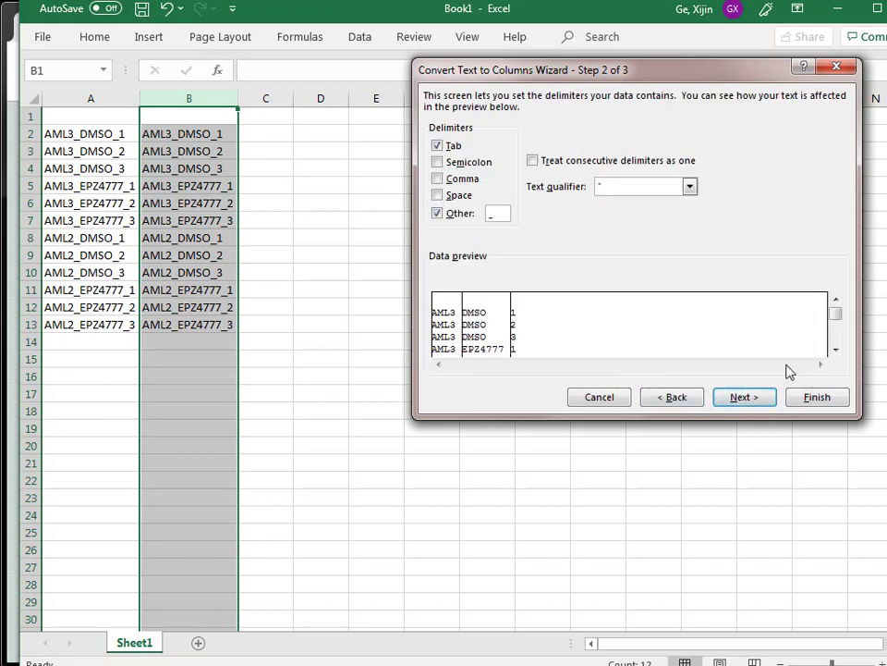
click(819, 398)
click(487, 393)
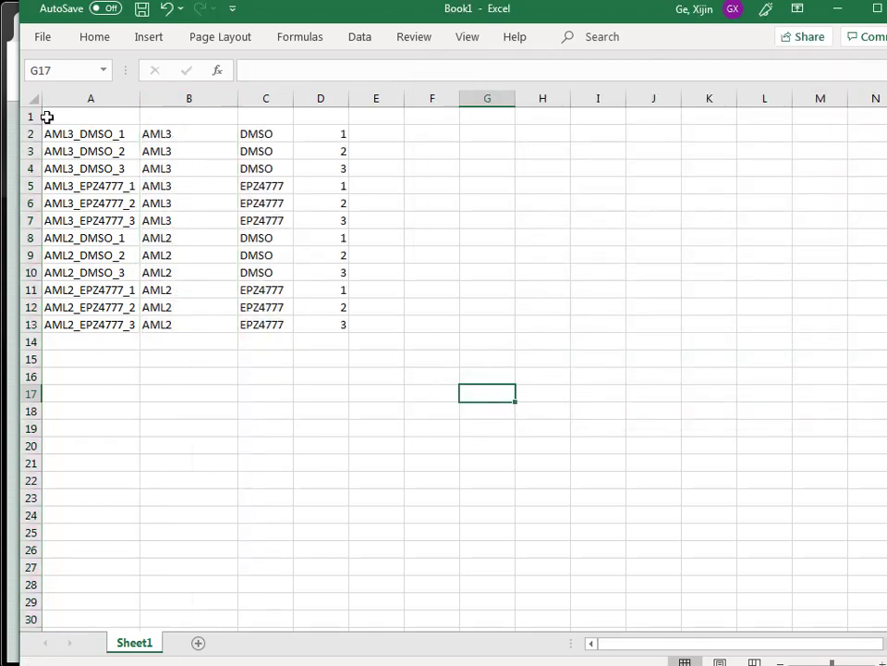
Delete column D of replicate numbers and autofit column B
drag(212, 97, 314, 96)
click(523, 183)
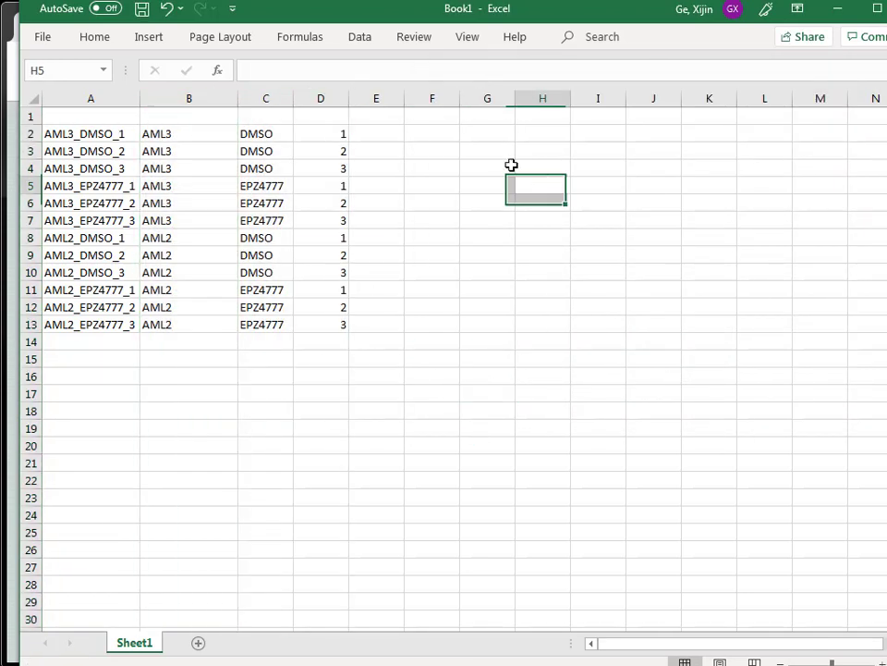
click(323, 96)
right_click(324, 97)
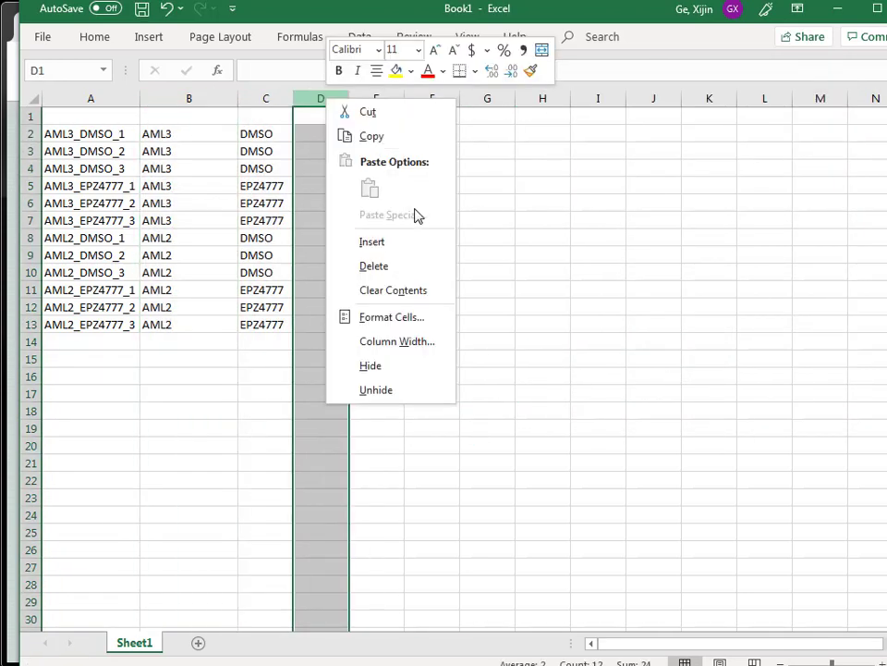
click(374, 266)
double_click(234, 96)
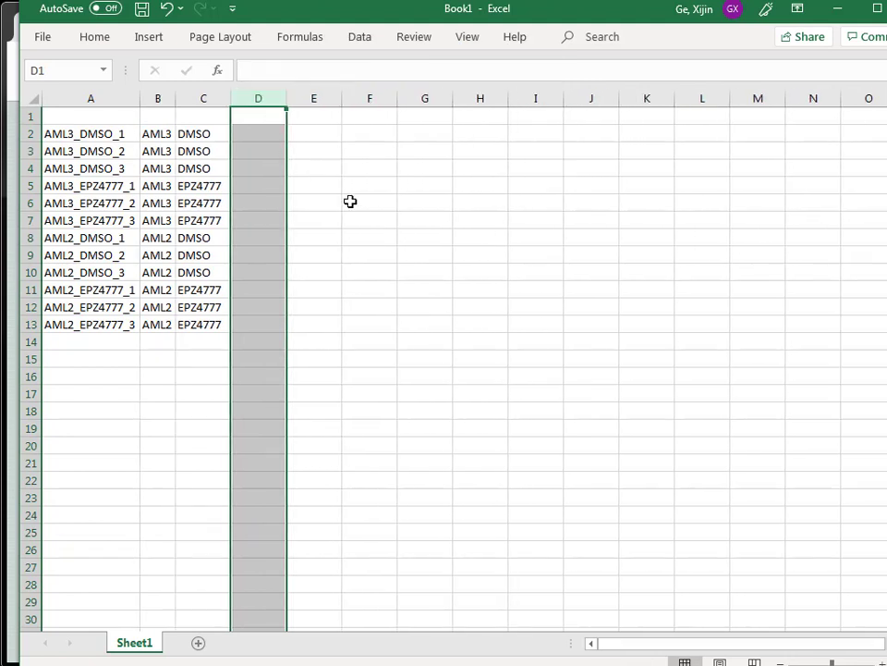
click(350, 202)
Add headers LINE in B1 and Treatment in C1
click(155, 115)
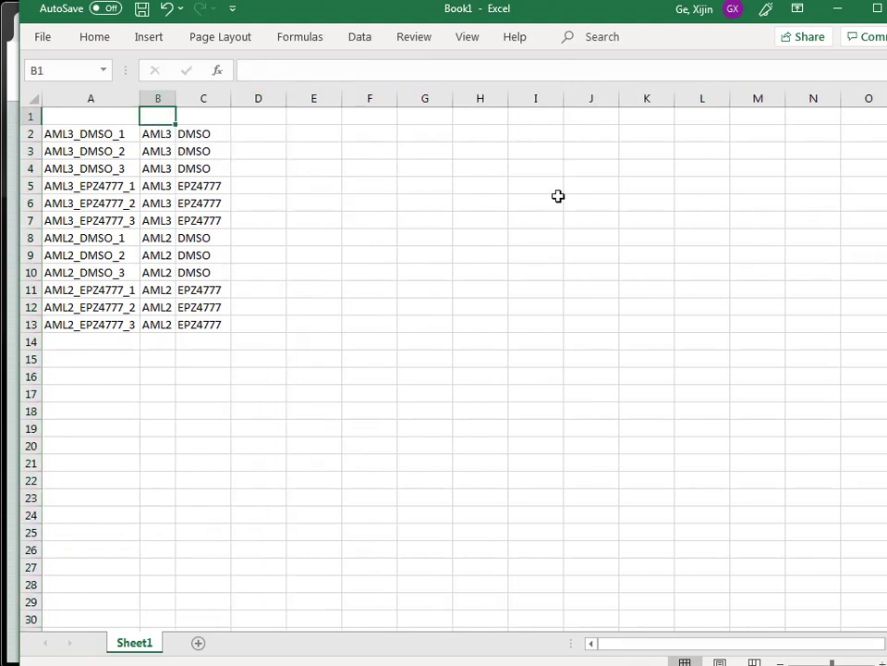
text(LINE)
key(Tab)
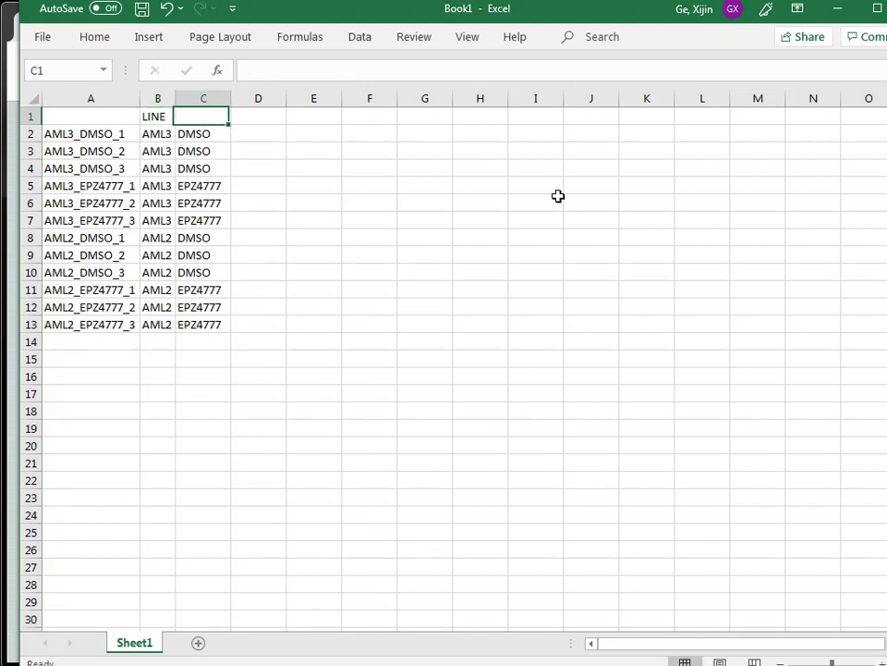
text(Treatment)
key(Return)
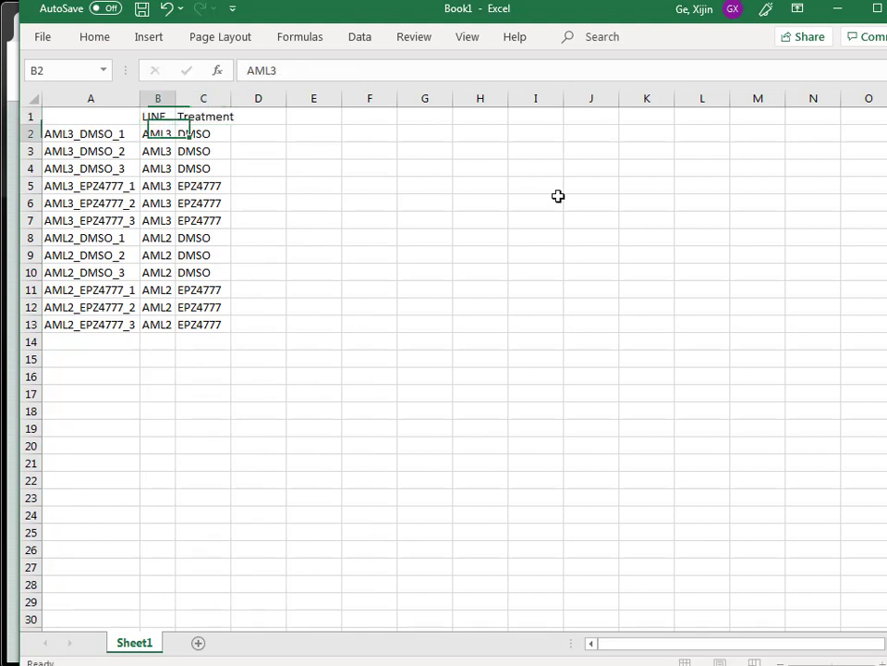
Copy the design table A1:C13 and paste it transposed starting at D1
click(369, 328)
drag(206, 326, 61, 118)
right_click(61, 117)
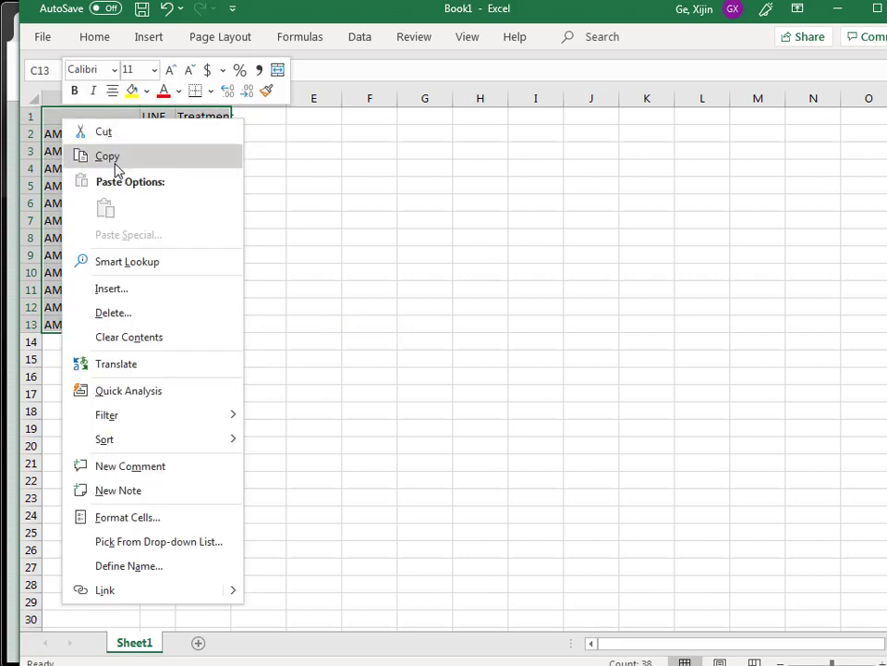
click(98, 154)
right_click(370, 116)
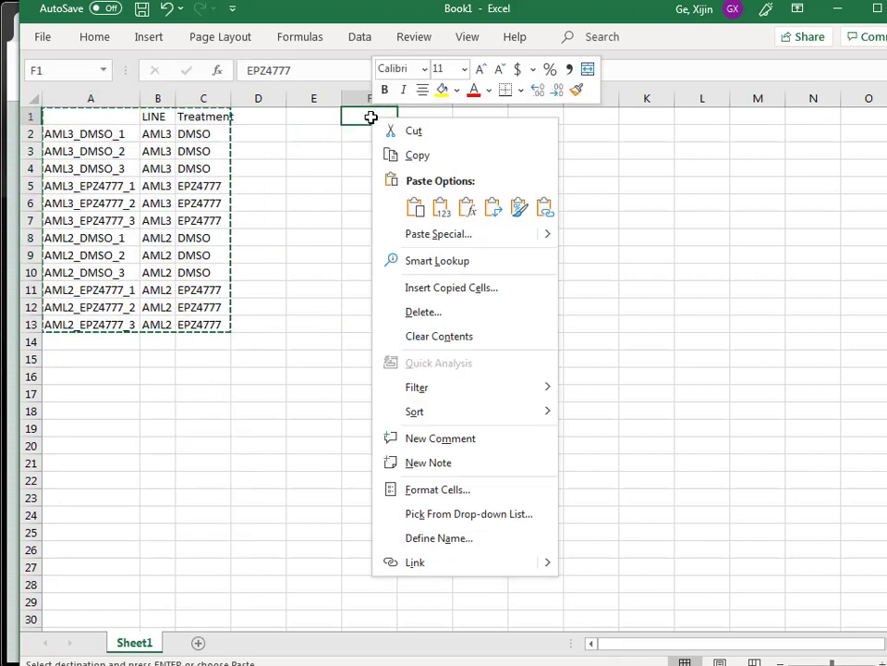
right_click(279, 121)
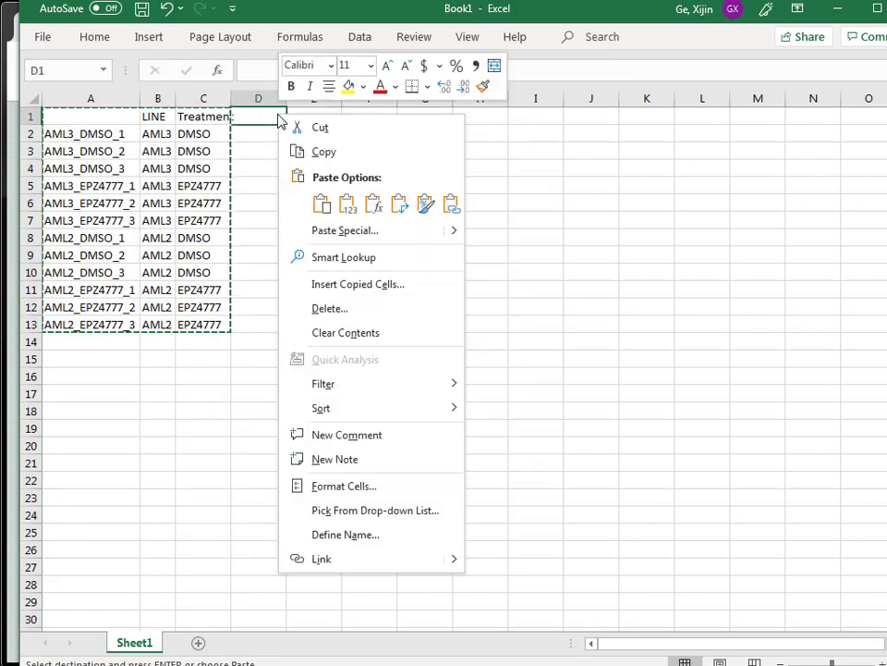
click(400, 204)
Delete the original untransposed columns A to C
click(319, 341)
drag(212, 98, 104, 98)
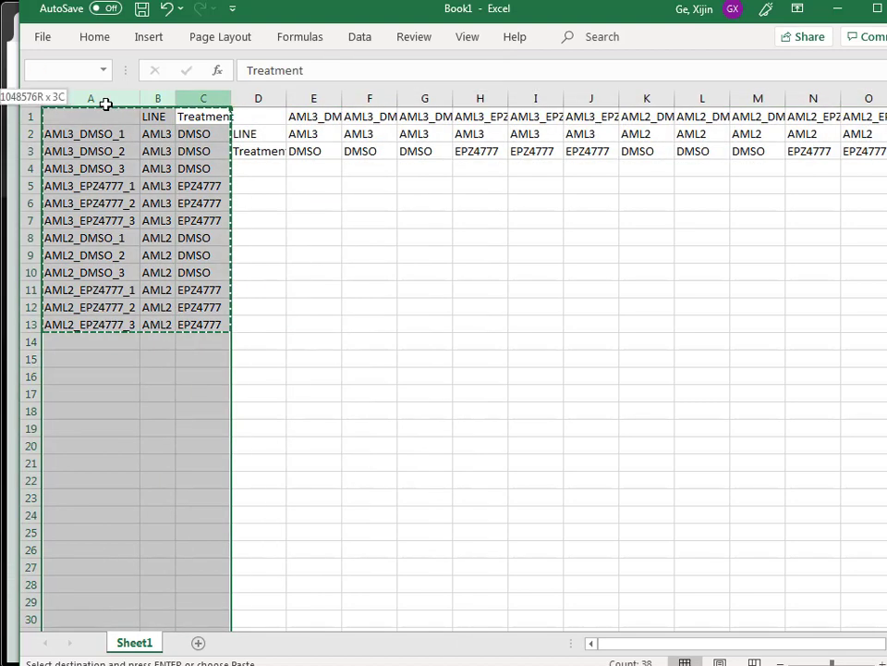
right_click(143, 159)
click(240, 335)
click(511, 339)
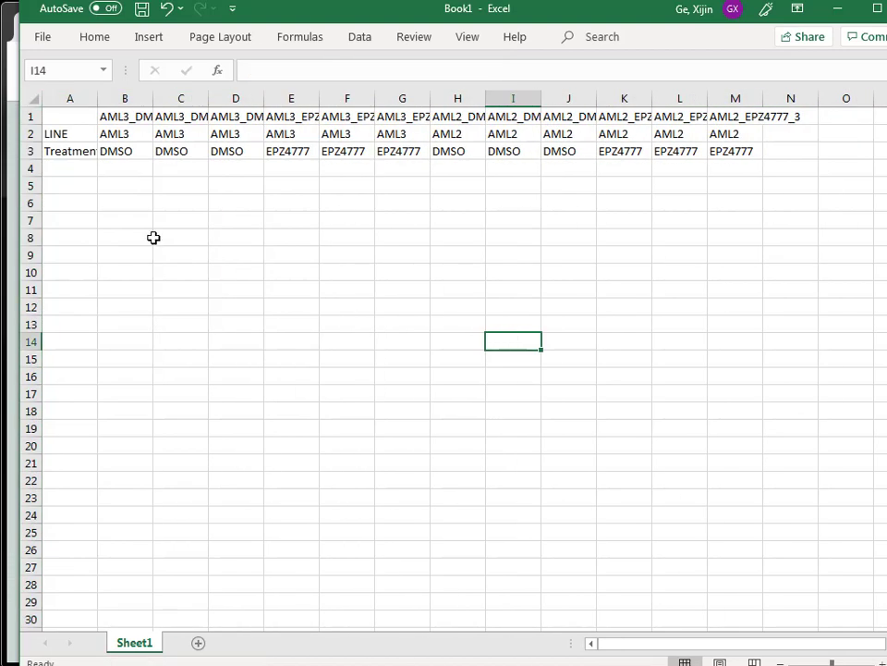
Save the sample sheet as Design.csv, CSV (Comma delimited), in the Downloads folder
click(141, 9)
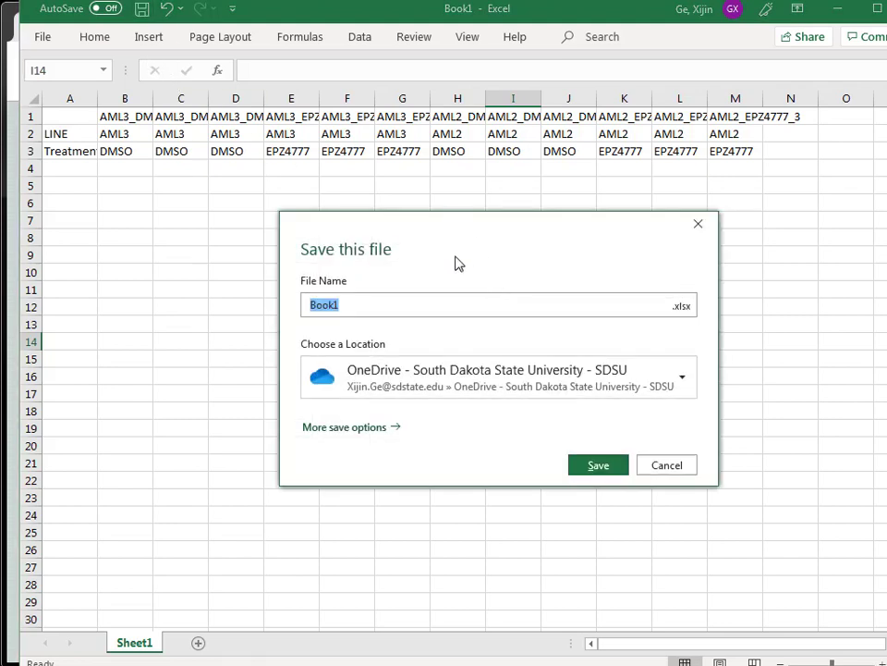
text(Design)
click(348, 428)
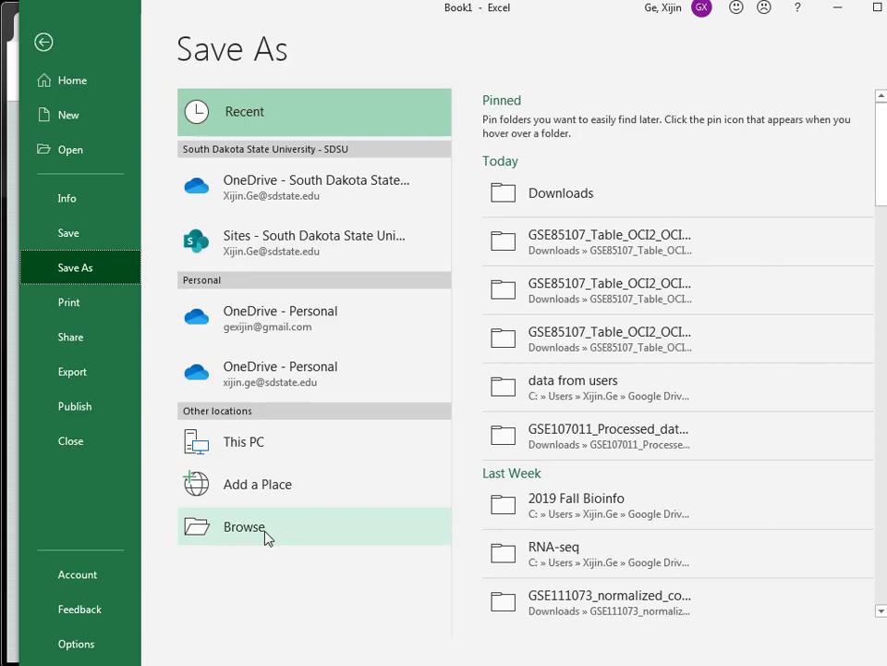
click(549, 200)
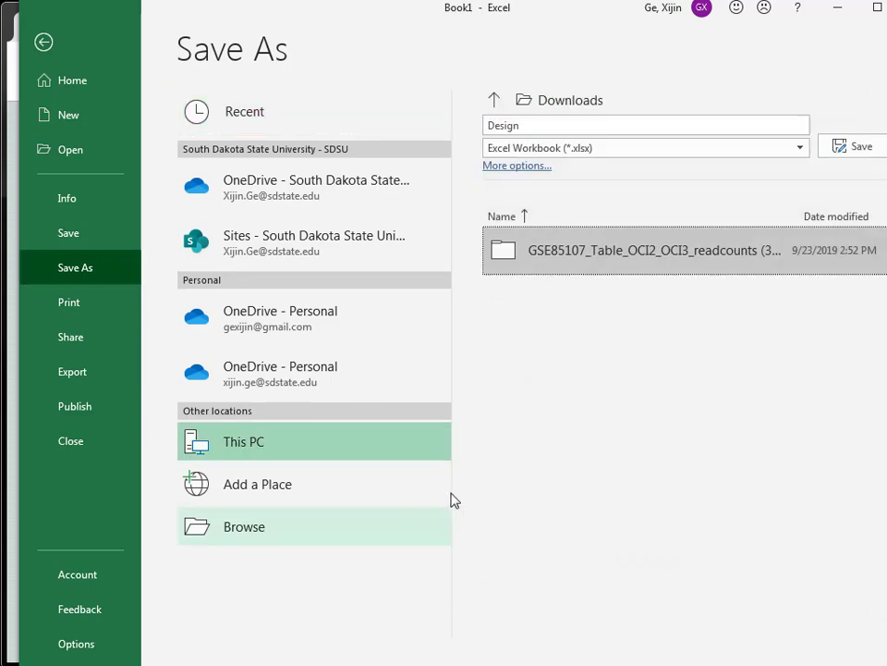
click(588, 152)
click(605, 468)
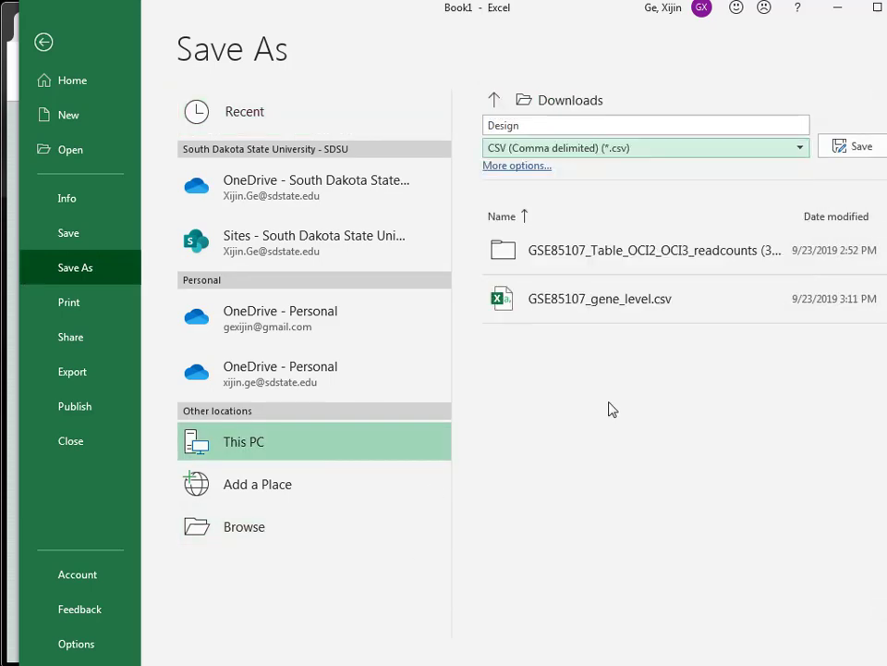
click(829, 149)
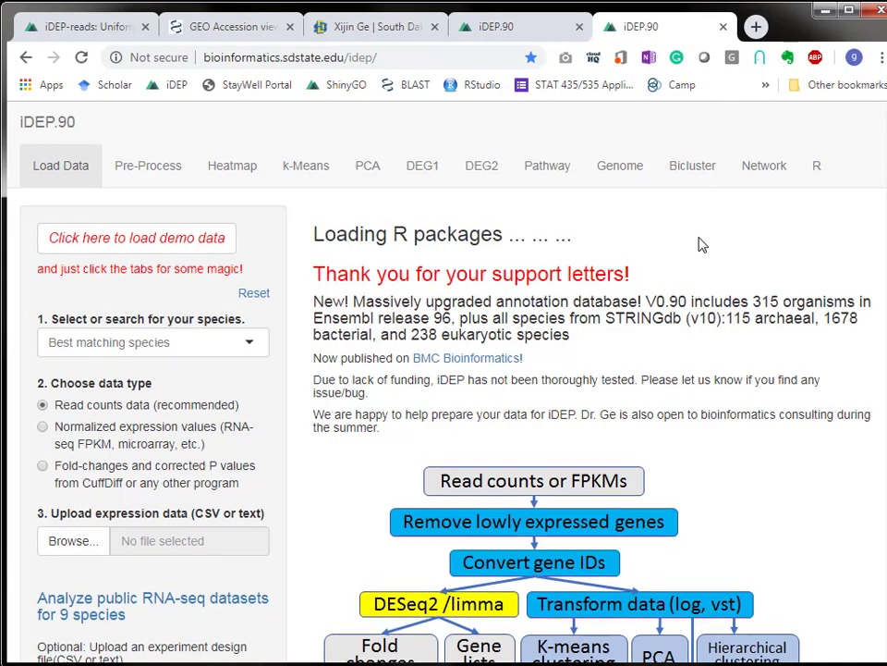
Upload GSE85107_gene_level.csv from Downloads as the read-count expression data
scroll(301, 412, down, 3)
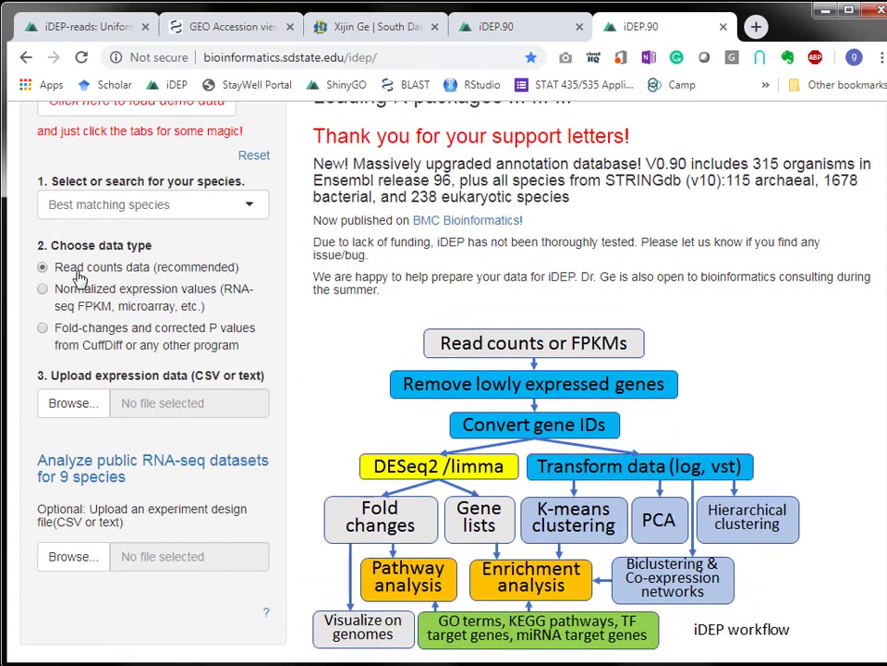
click(265, 404)
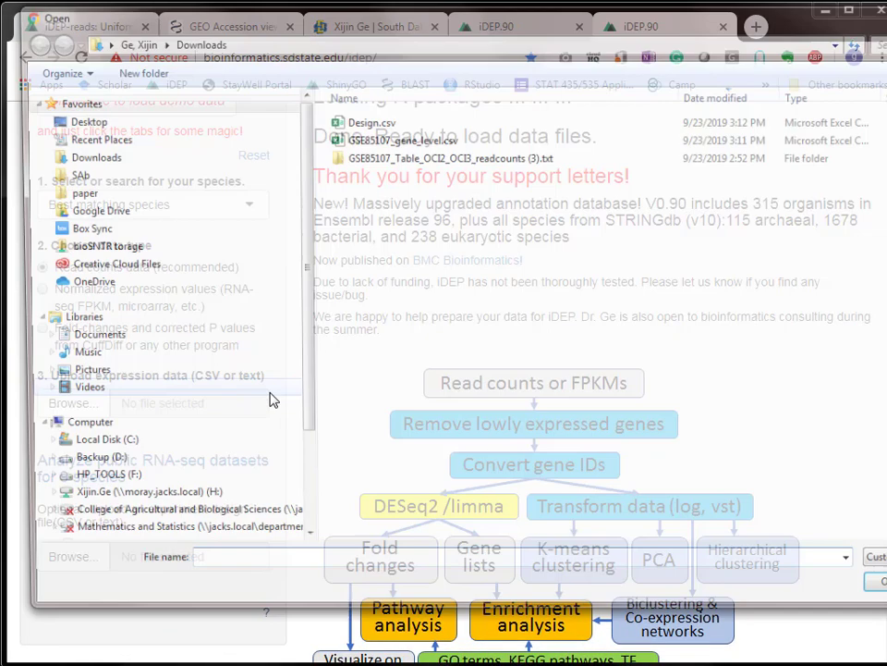
click(372, 144)
double_click(373, 144)
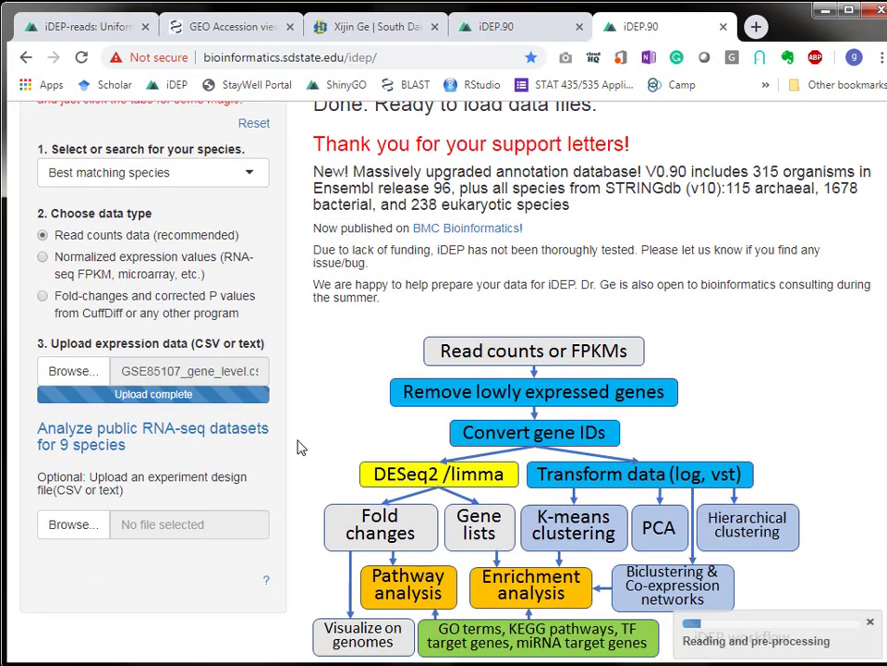
Upload Design.csv as the experiment design and check the LINE and Treatment table
click(74, 536)
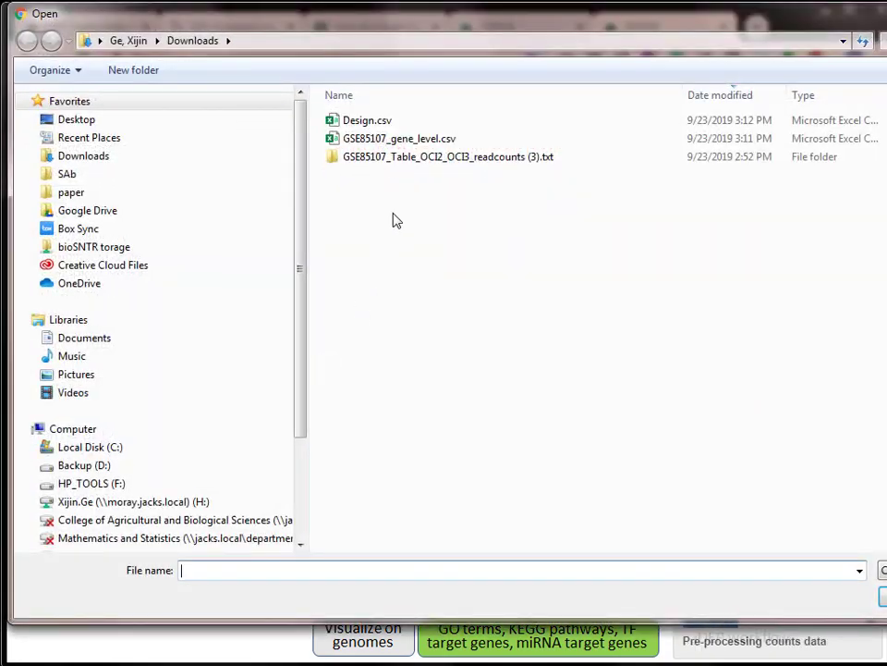
double_click(372, 125)
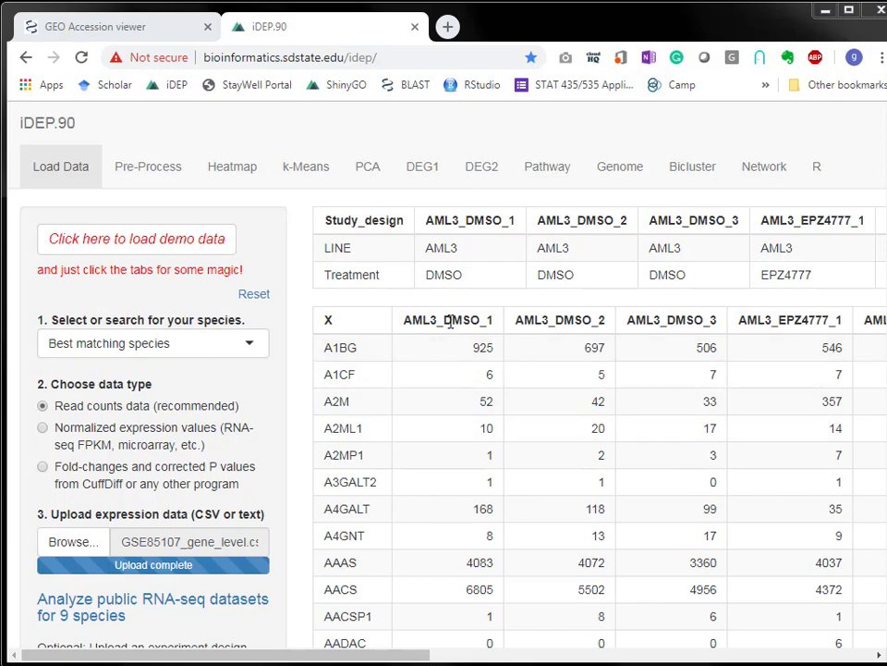
drag(440, 217, 323, 220)
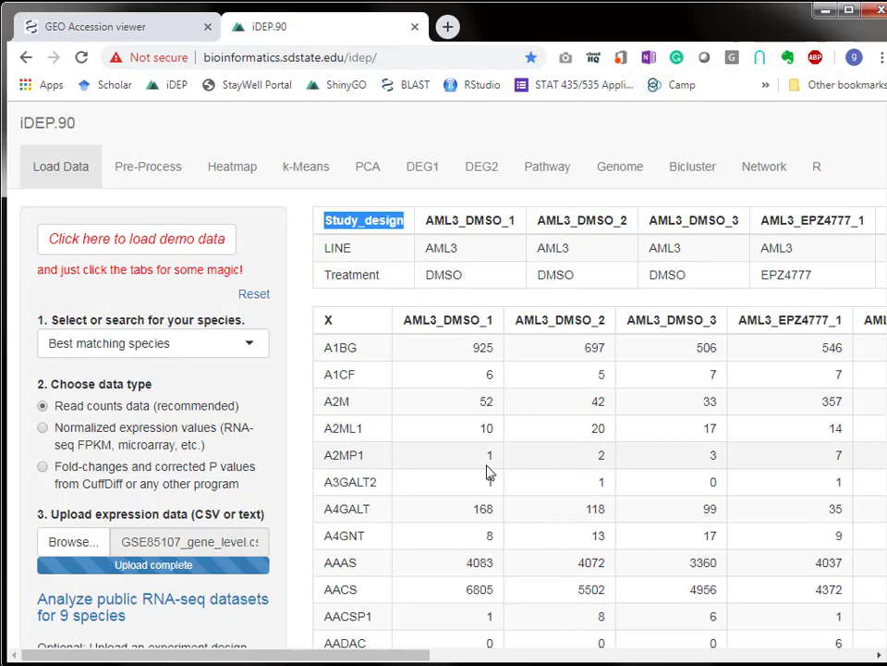
scroll(499, 517, down, 4)
scroll(505, 535, up, 4)
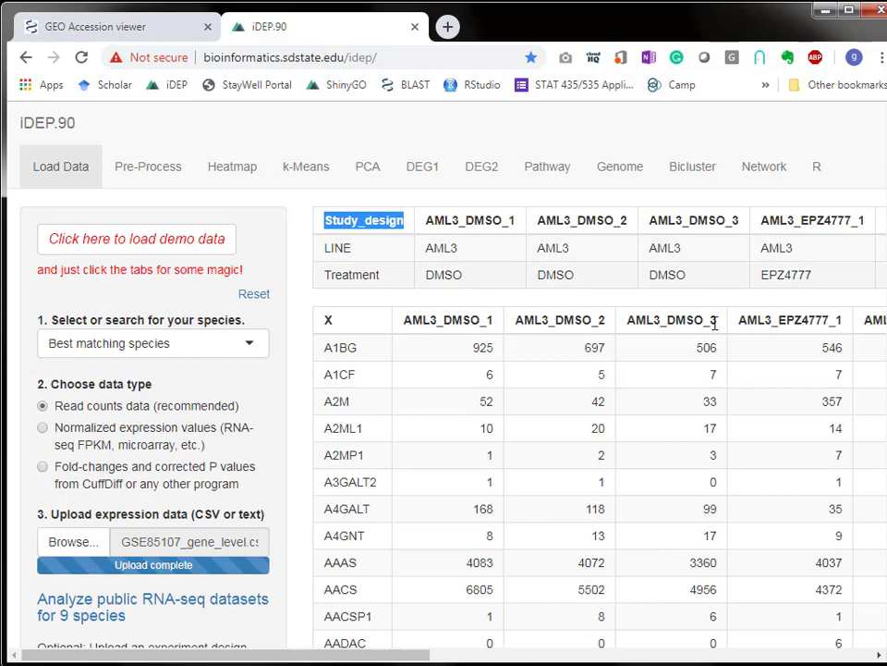
Pass Pre-Process and open DEG1 showing DESeq2 up/down gene counts for six comparisons
click(151, 171)
key(super+Up)
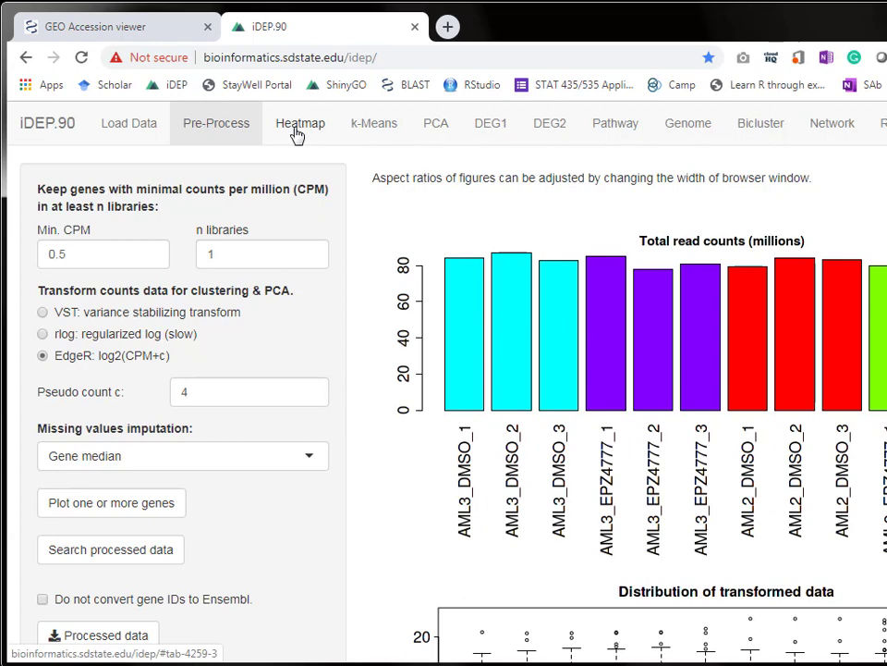
click(488, 123)
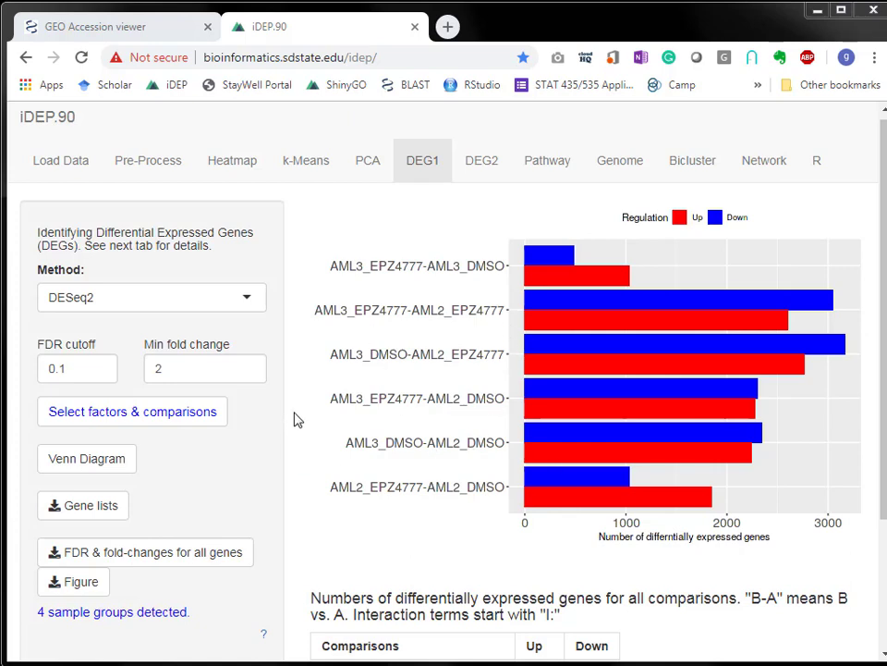
Set the DESeq2 model to LINE + Treatment + LINE:Treatment, keeping AML3 as LINE baseline
click(179, 418)
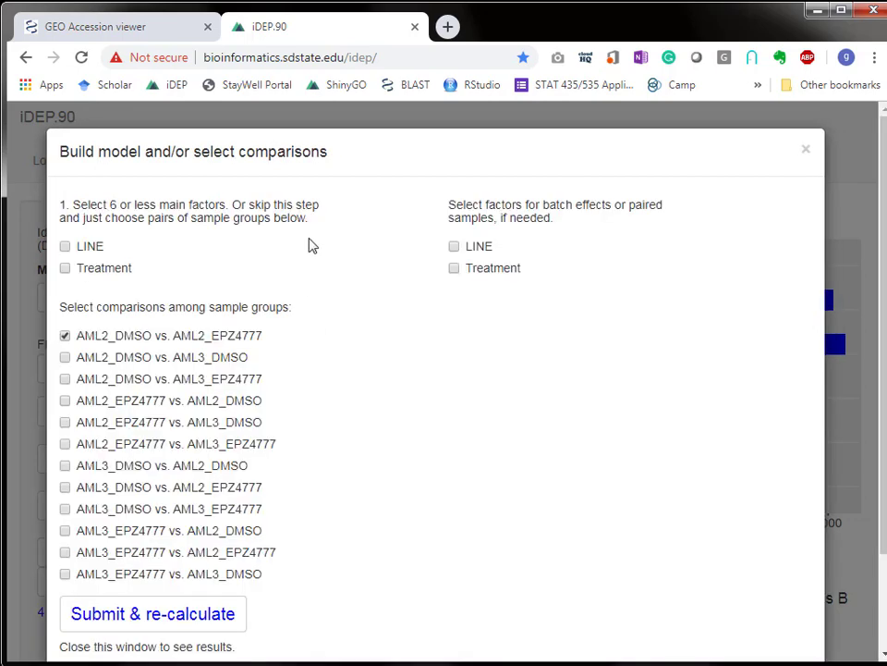
click(67, 246)
click(66, 268)
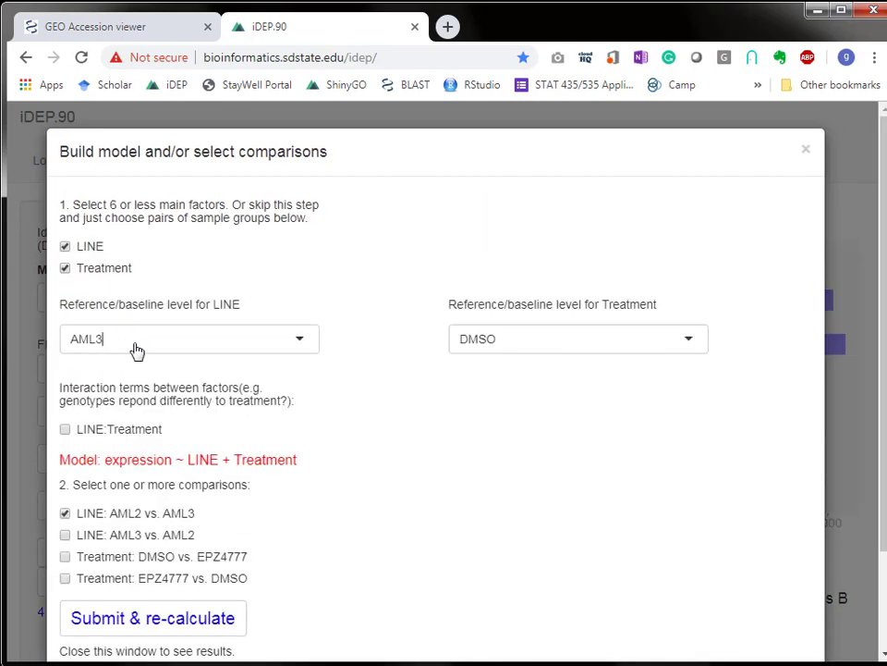
click(135, 349)
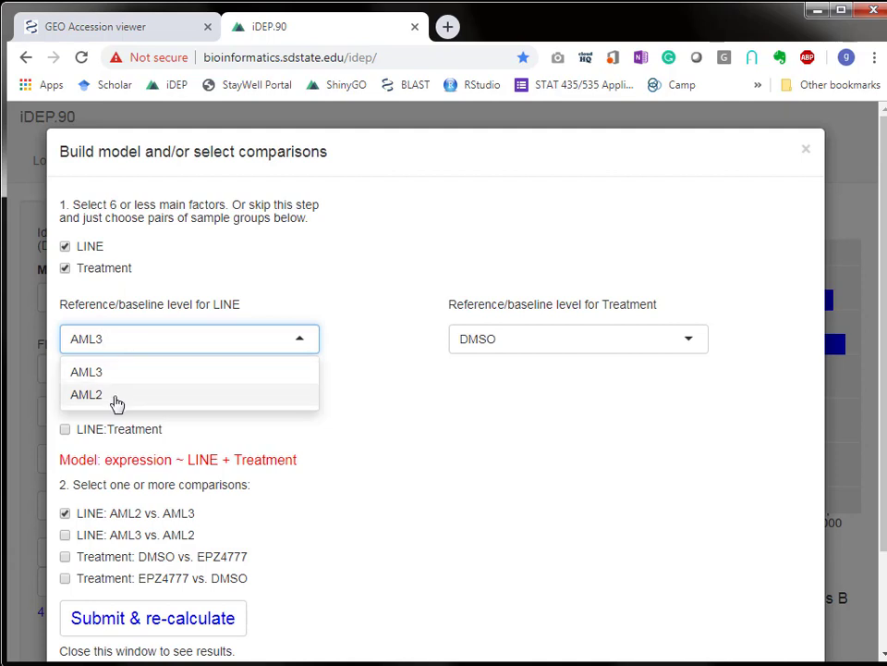
click(119, 379)
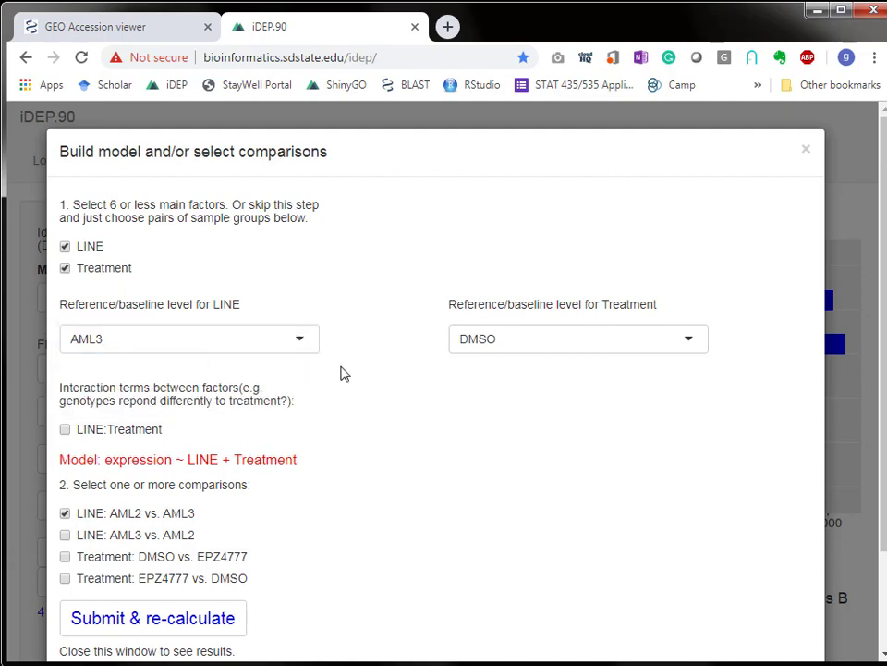
click(64, 431)
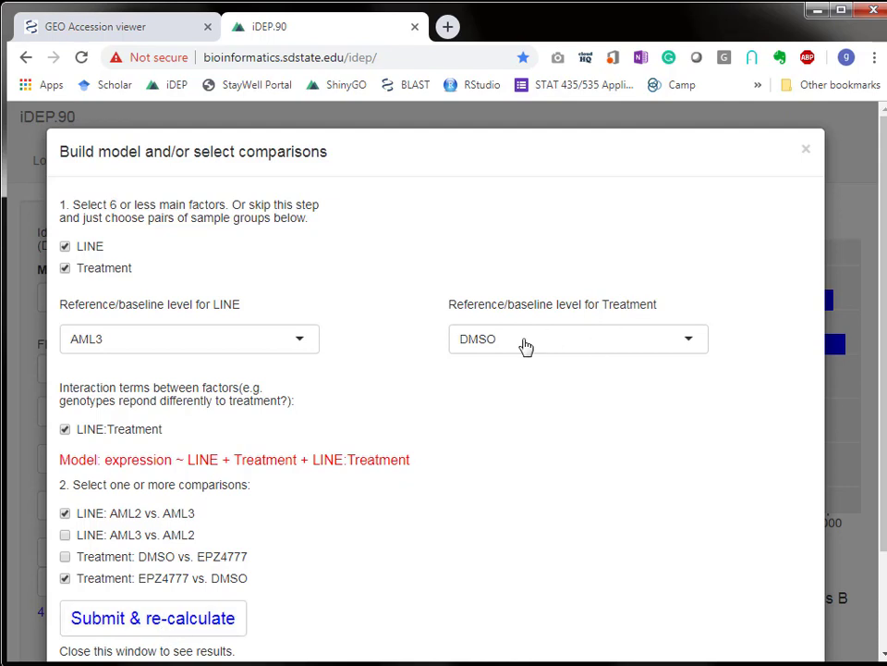
Recalculate the DEGs with the new interaction model and close the settings
click(227, 620)
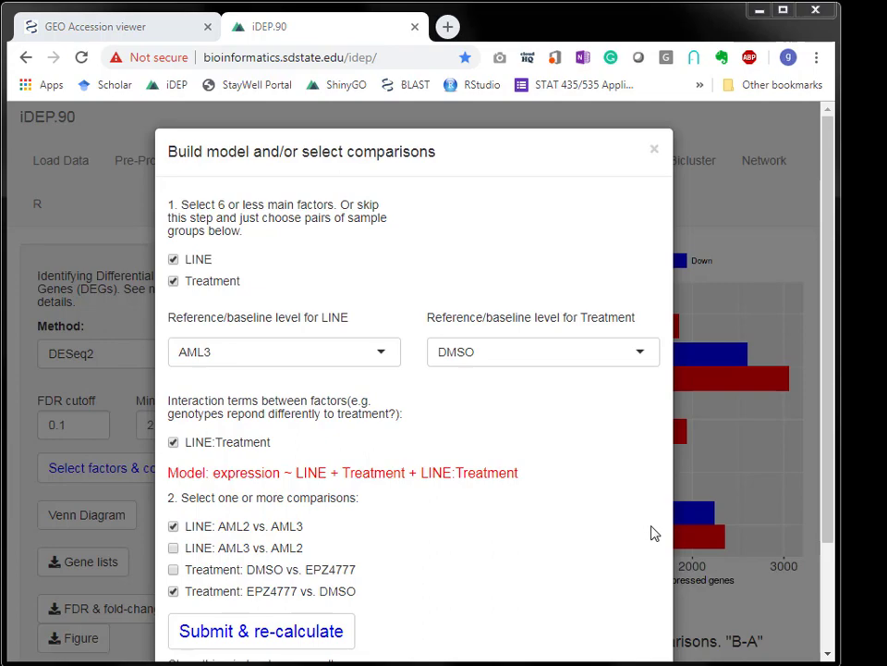
scroll(818, 541, down, 3)
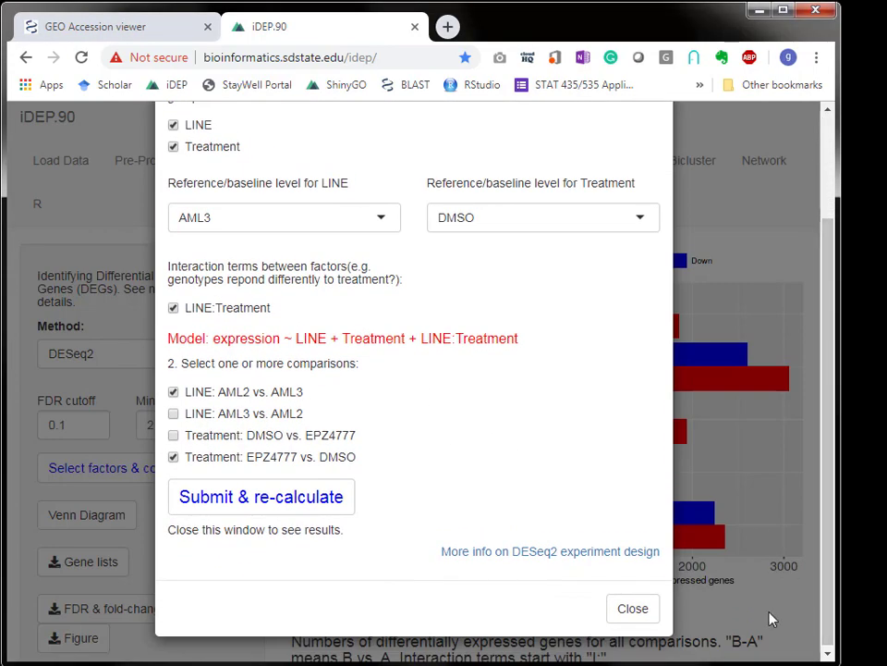
click(632, 608)
Scroll the DEG1 chart and table; AML2-AML3_for_EPZ4777 leads with 3052 up, 2600 down
scroll(730, 573, down, 5)
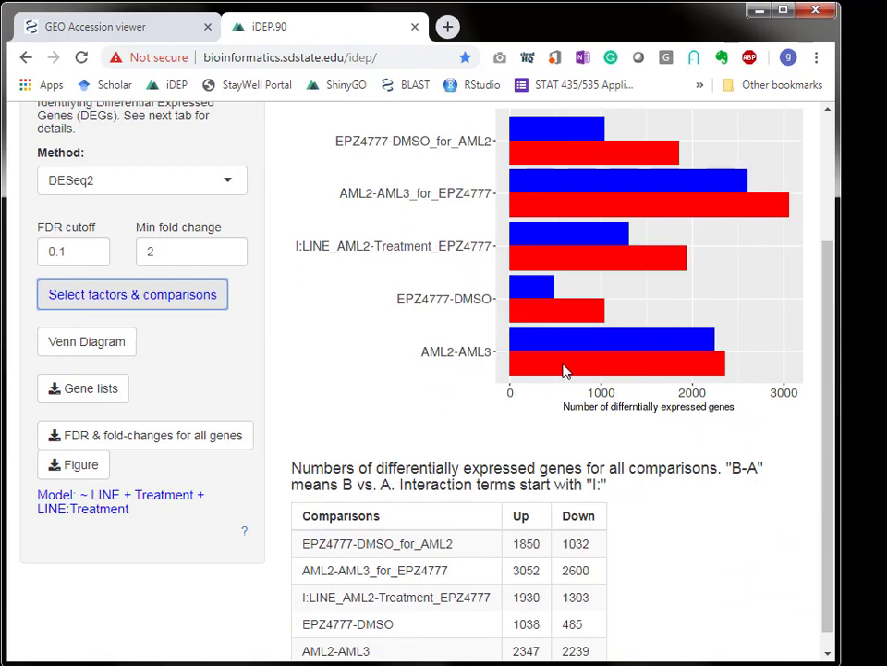
scroll(566, 371, up, 2)
scroll(568, 376, down, 2)
scroll(573, 351, up, 1)
scroll(638, 416, down, 1)
scroll(648, 490, up, 1)
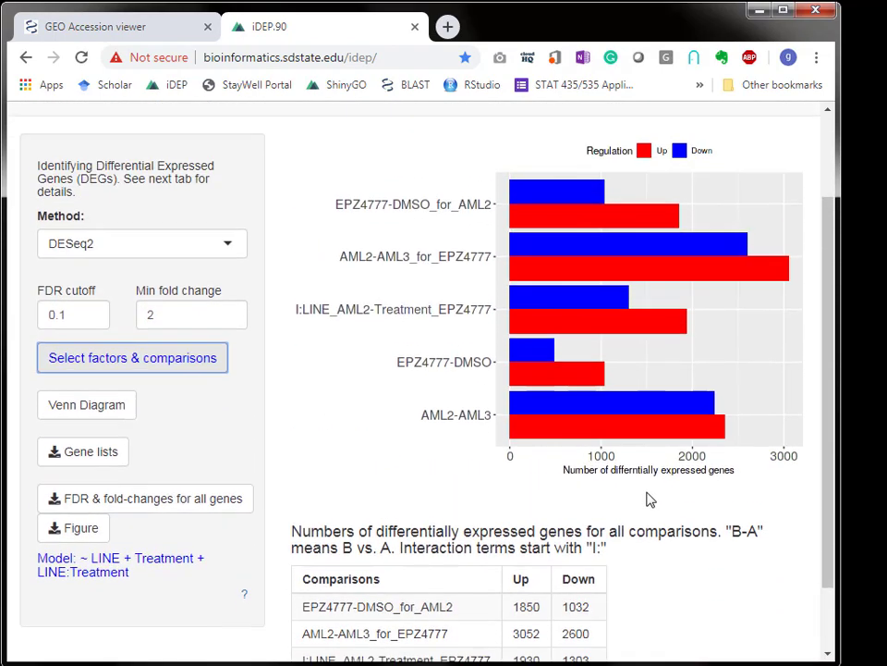
scroll(651, 500, up, 1)
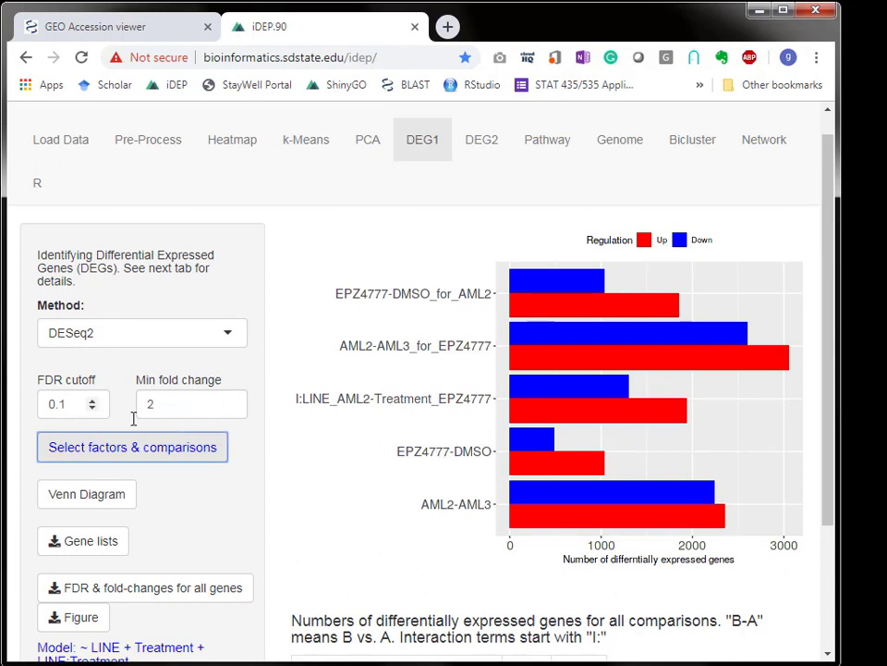
scroll(335, 465, down, 1)
scroll(334, 466, down, 1)
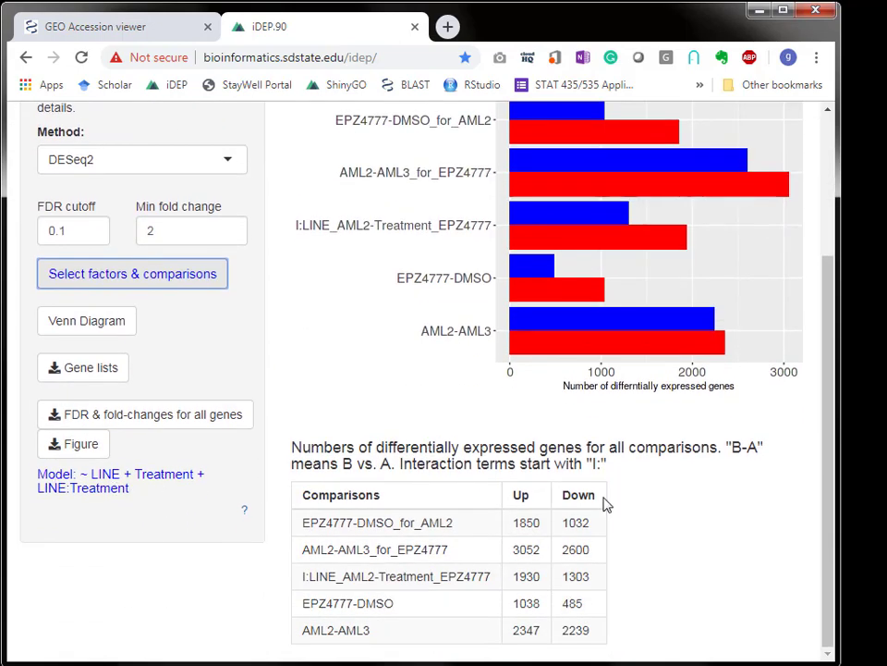
scroll(745, 503, up, 2)
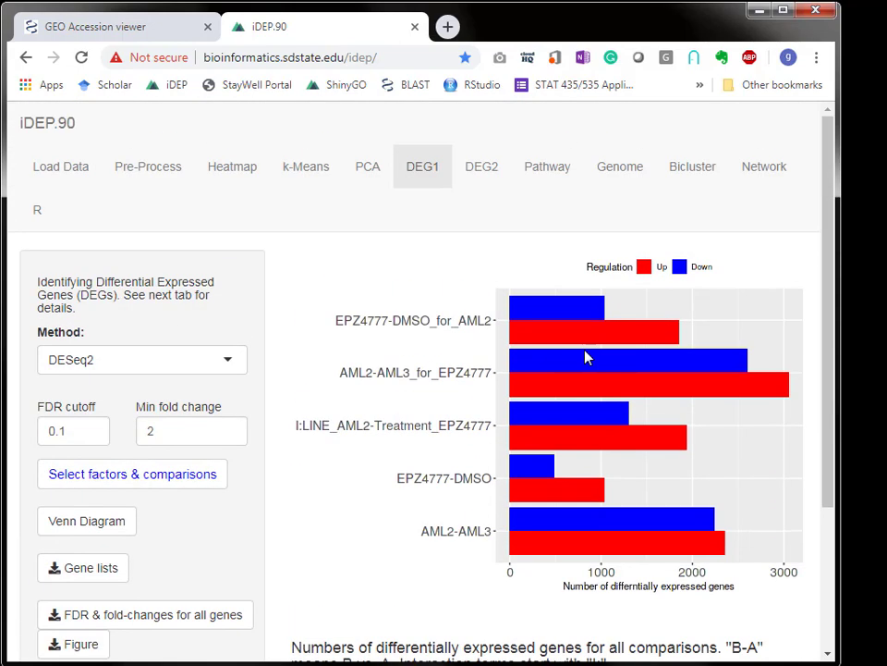
Open the DEG2 view and examine the EPZ4777-DMSO comparison
click(481, 164)
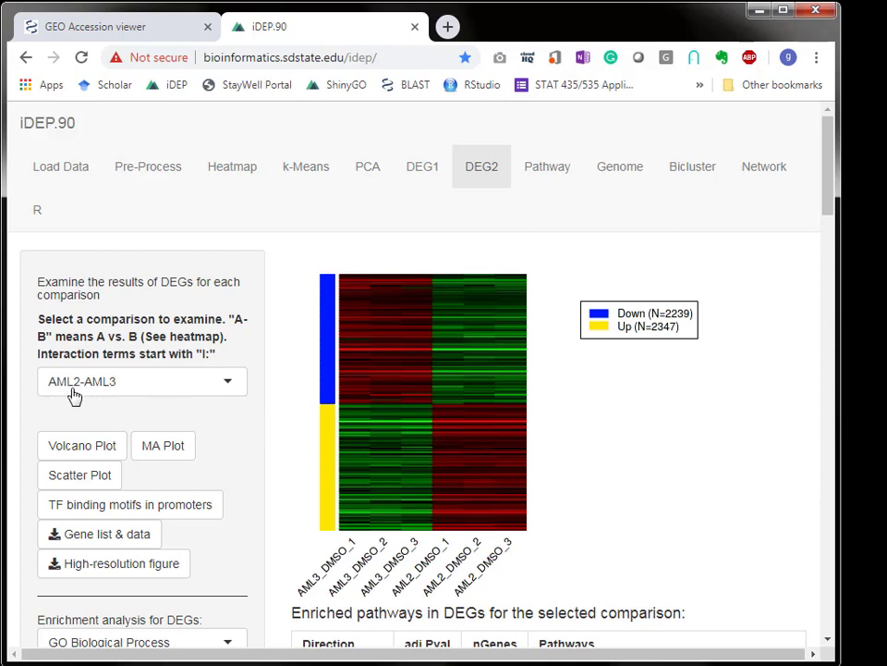
click(140, 386)
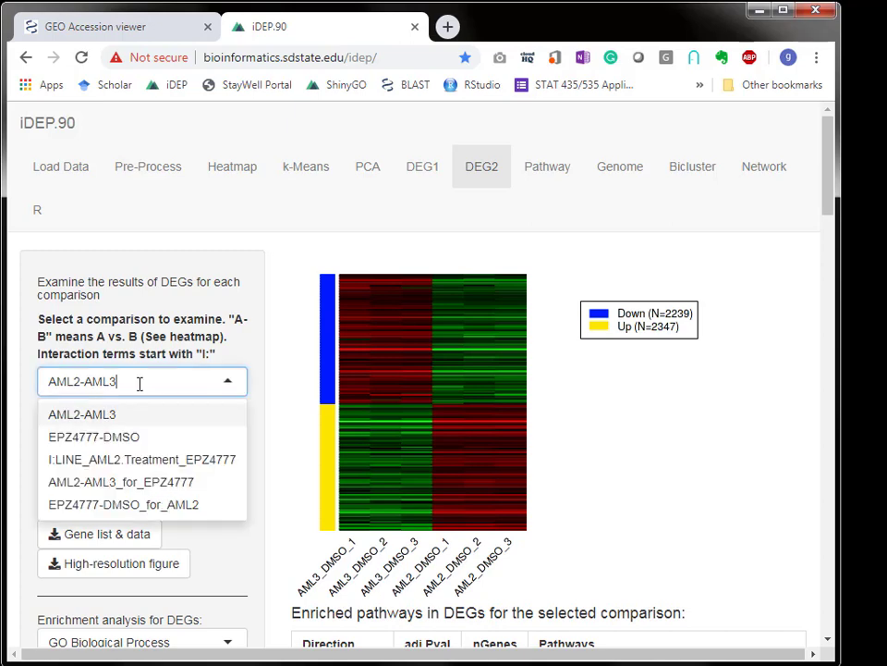
click(131, 440)
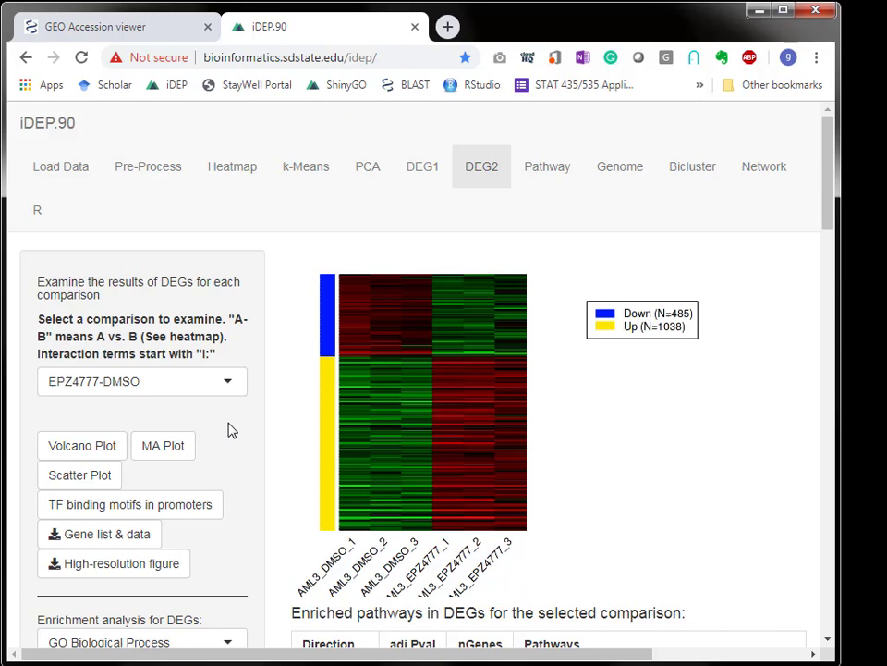
scroll(571, 434, down, 1)
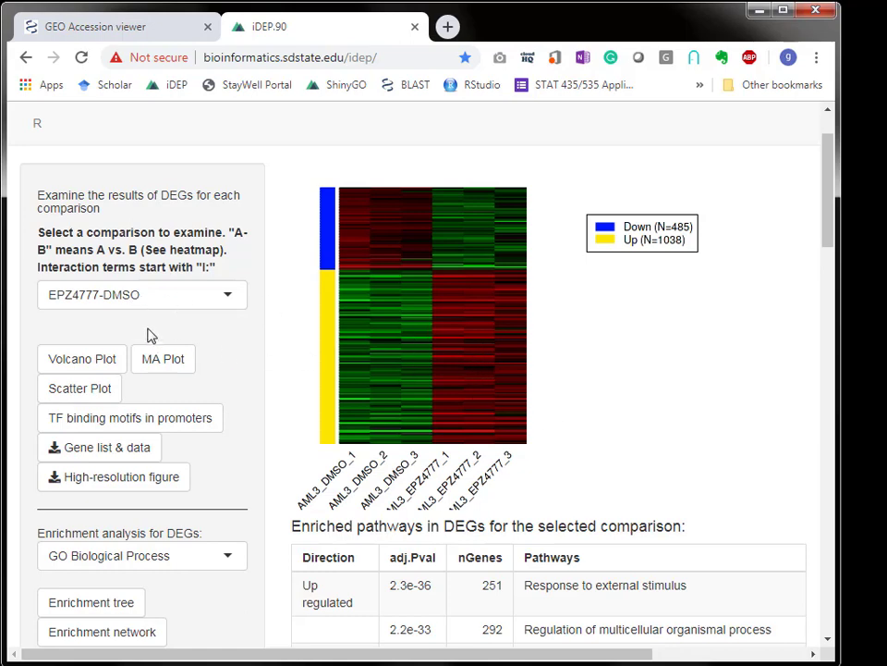
Switch to the I:LINE_AML2.Treatment_EPZ4777 interaction comparison (1930 up, 1303 down) and maximize the window
click(127, 305)
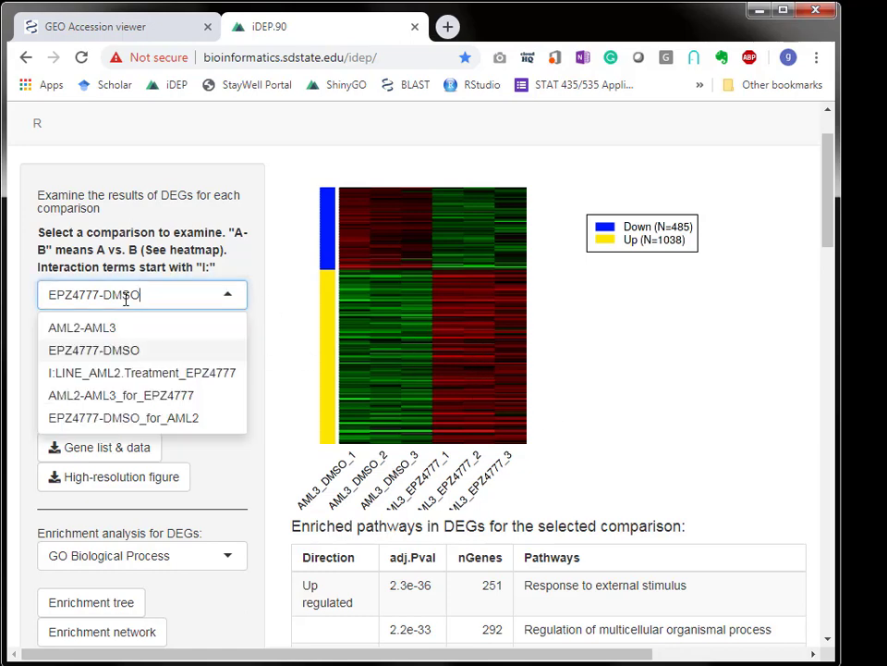
click(134, 374)
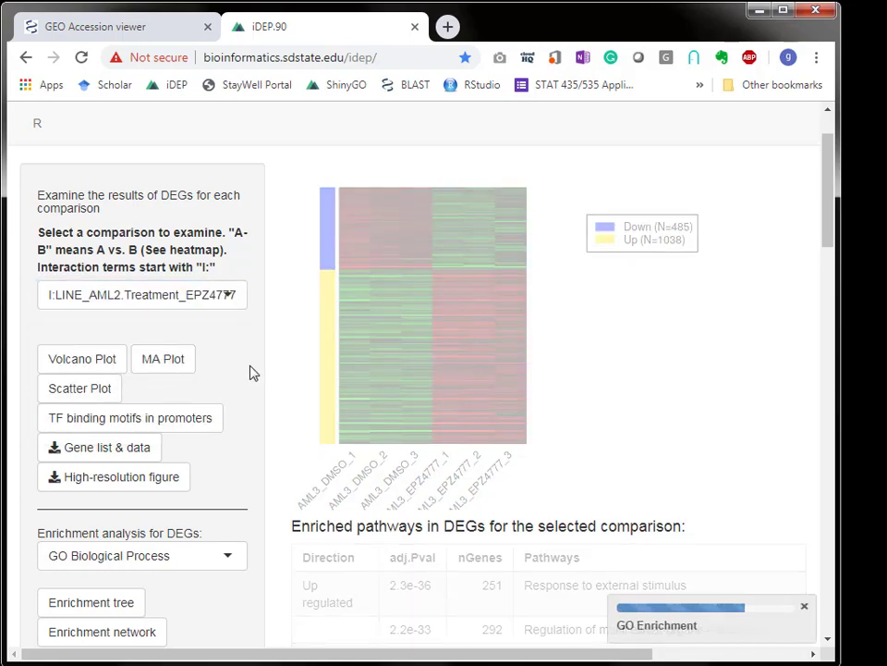
drag(837, 341, 884, 341)
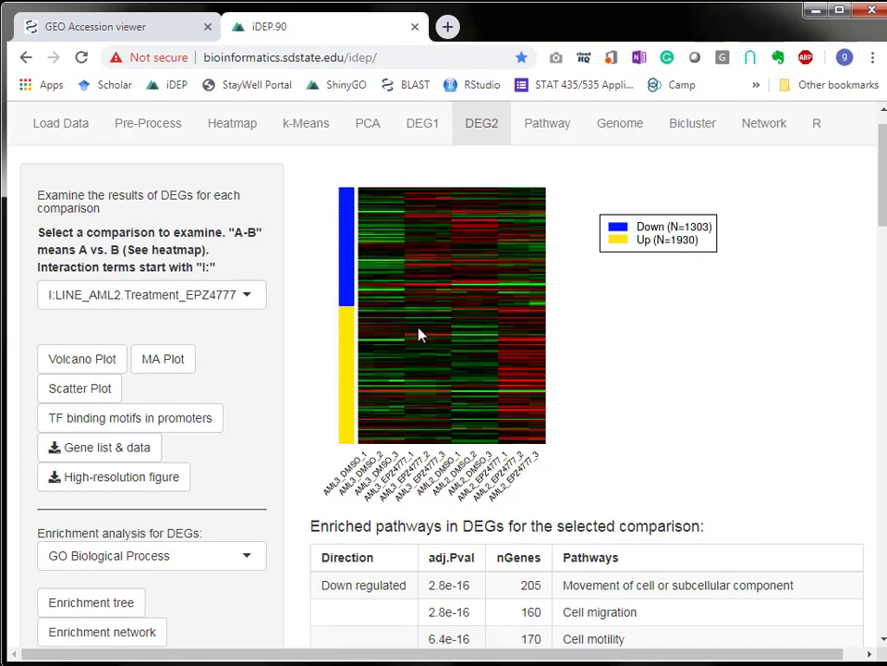
Change the DEG enrichment database from GO Biological Process to 'All available gene sets'
scroll(711, 430, down, 7)
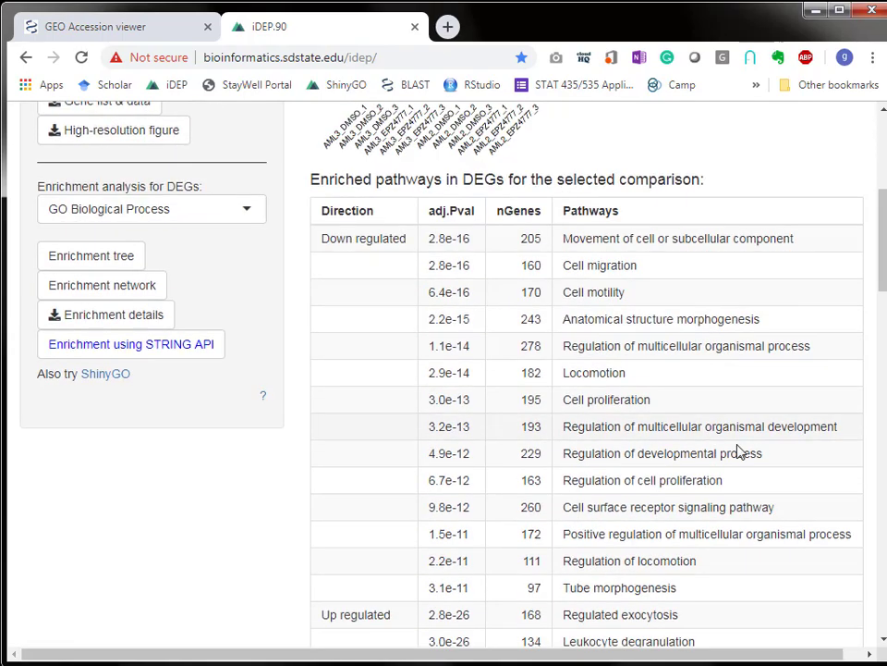
scroll(784, 503, up, 3)
scroll(784, 504, down, 3)
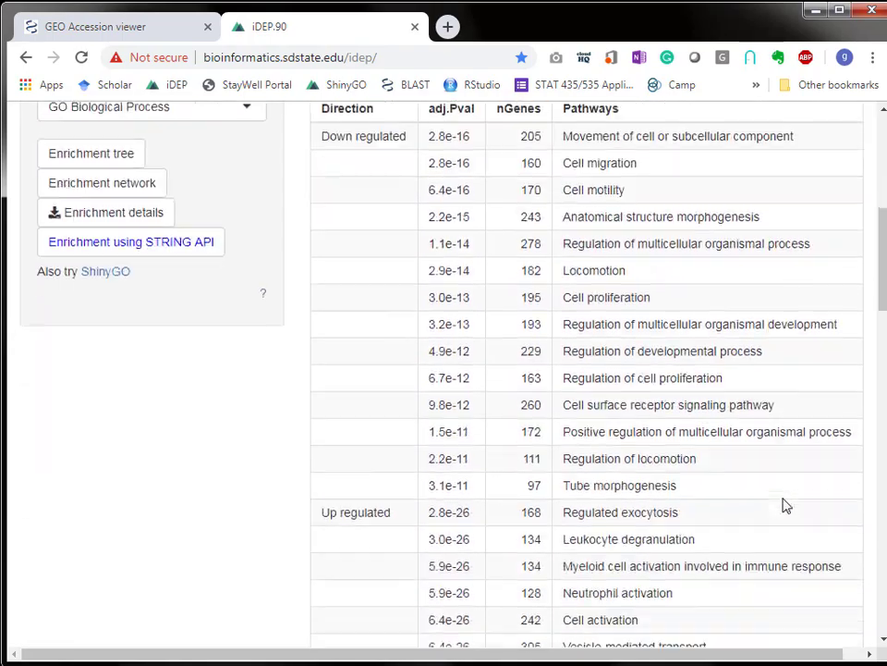
scroll(730, 490, up, 8)
click(189, 610)
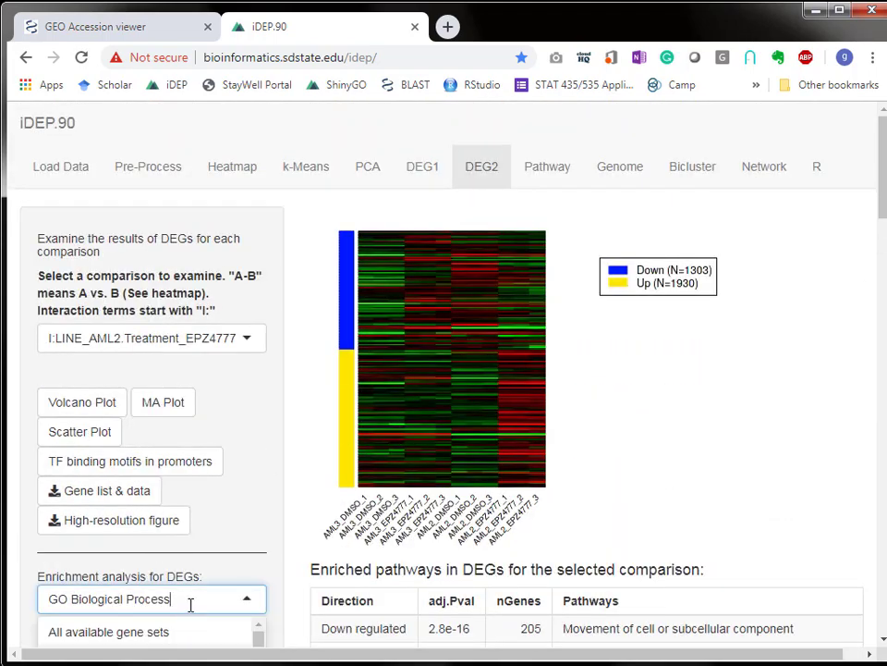
scroll(259, 600, down, 4)
scroll(189, 360, down, 12)
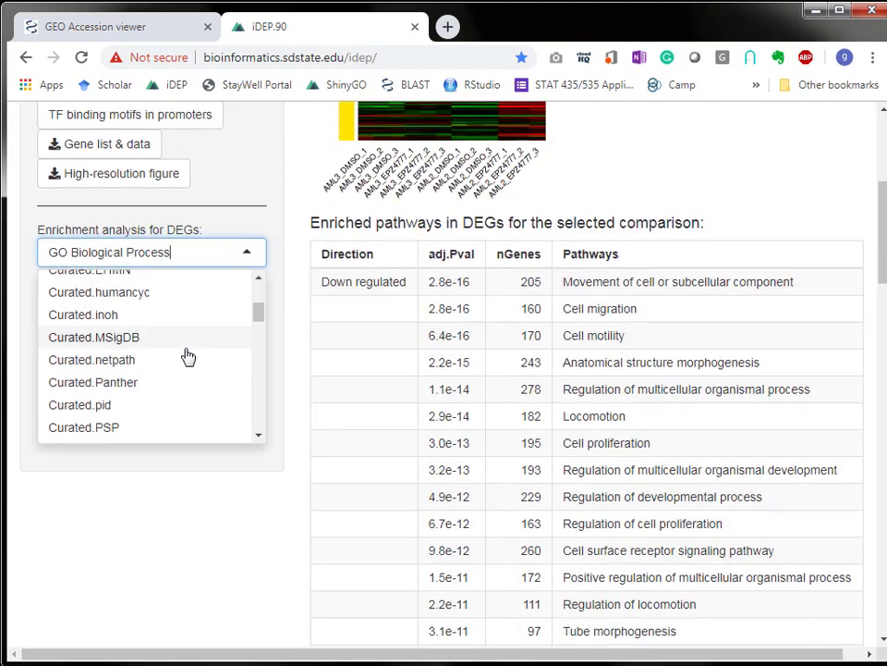
scroll(203, 373, up, 2)
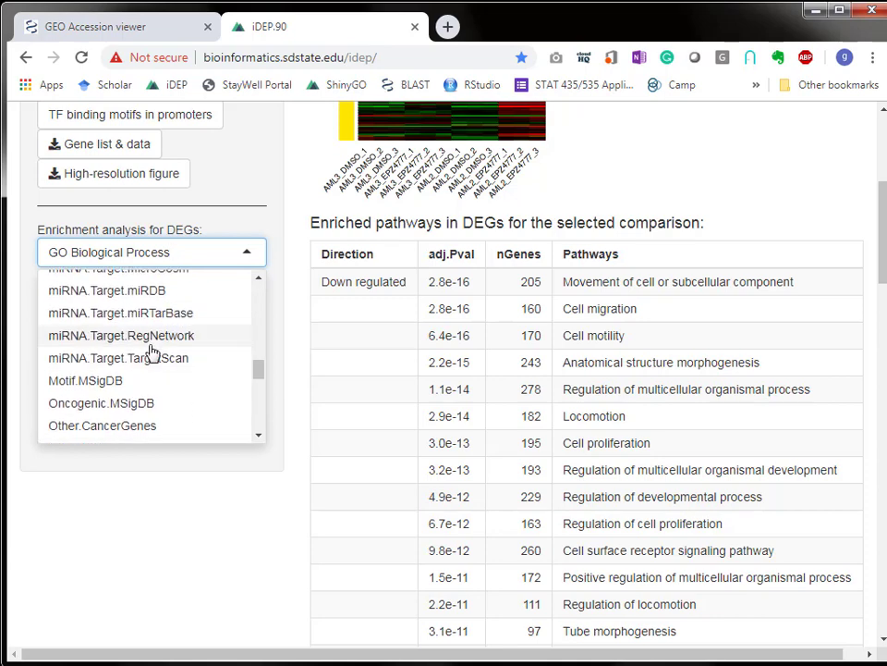
scroll(184, 361, up, 2)
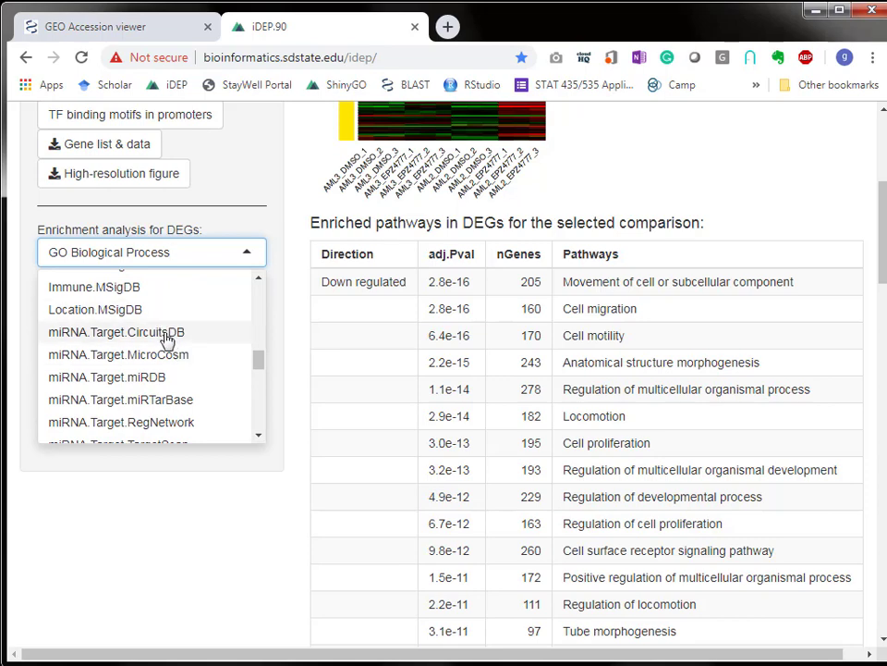
scroll(205, 393, down, 4)
scroll(167, 418, down, 3)
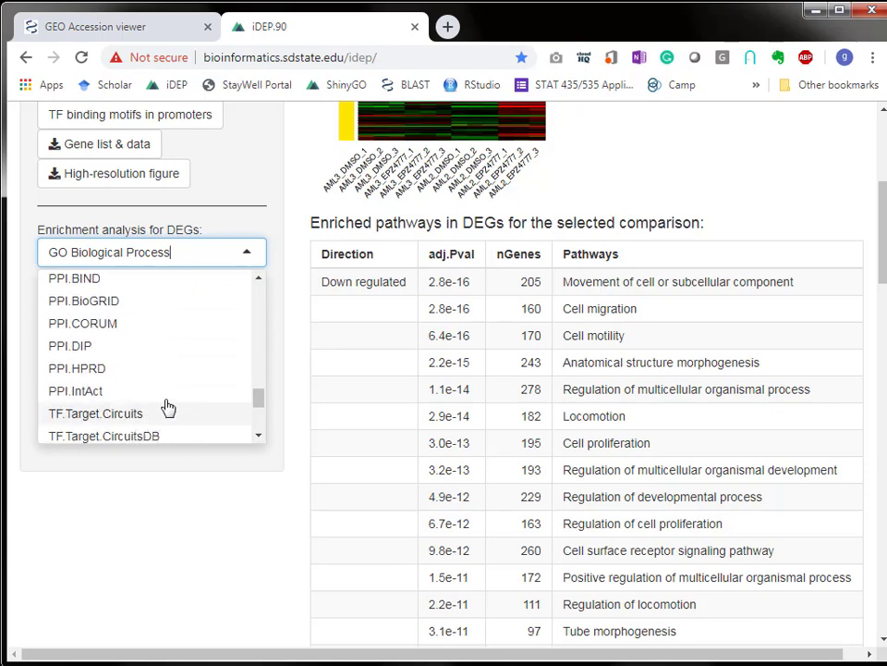
drag(258, 407, 244, 278)
click(274, 292)
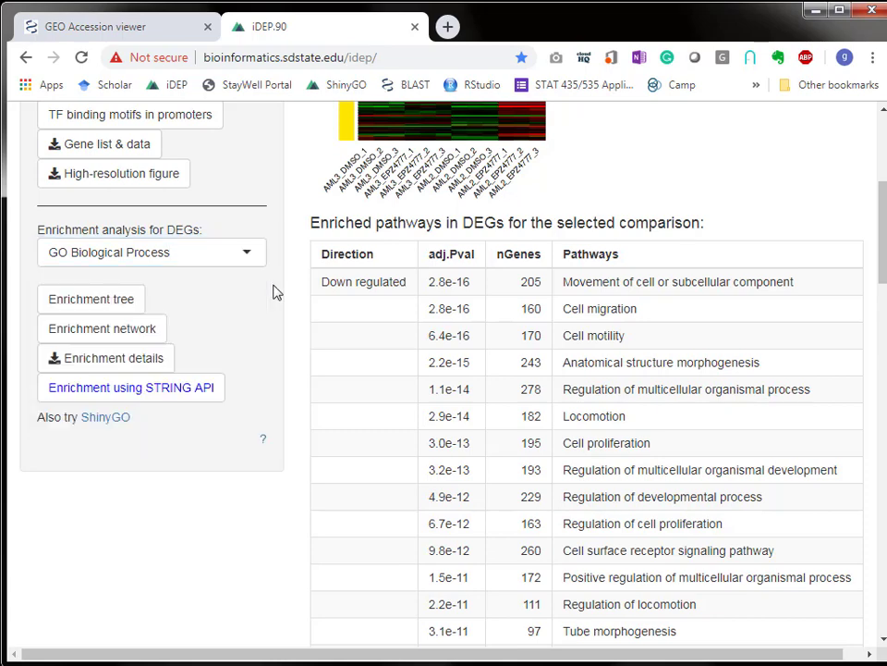
click(247, 252)
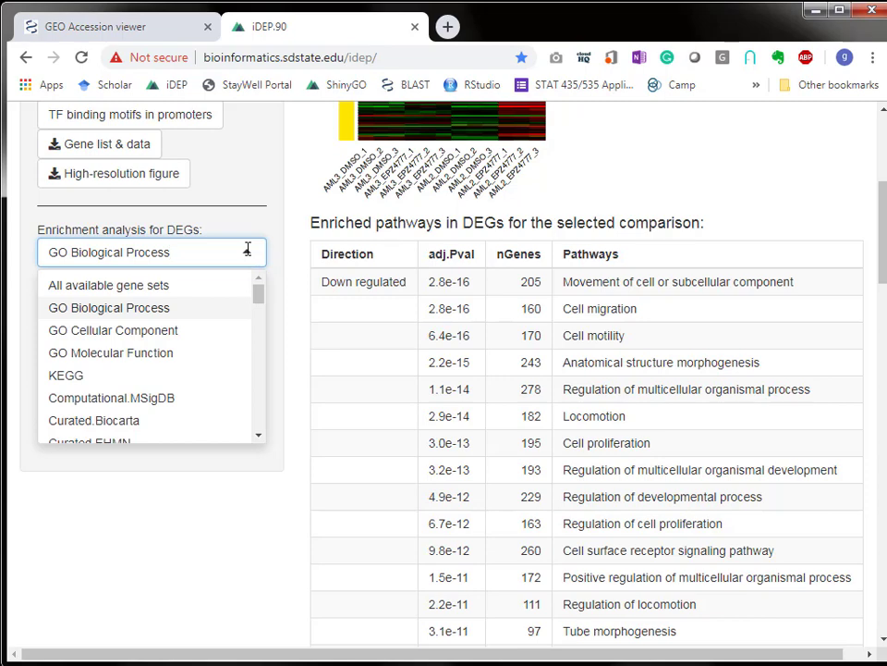
click(83, 286)
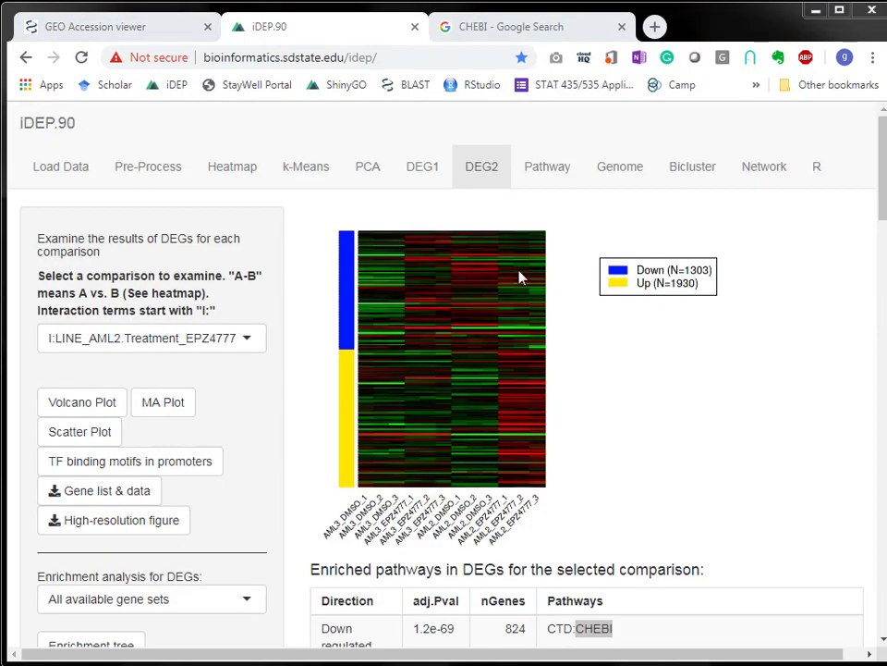
Return to the GSE85107 GEO page and locate the readcounts .txt.gz supplementary file
click(128, 32)
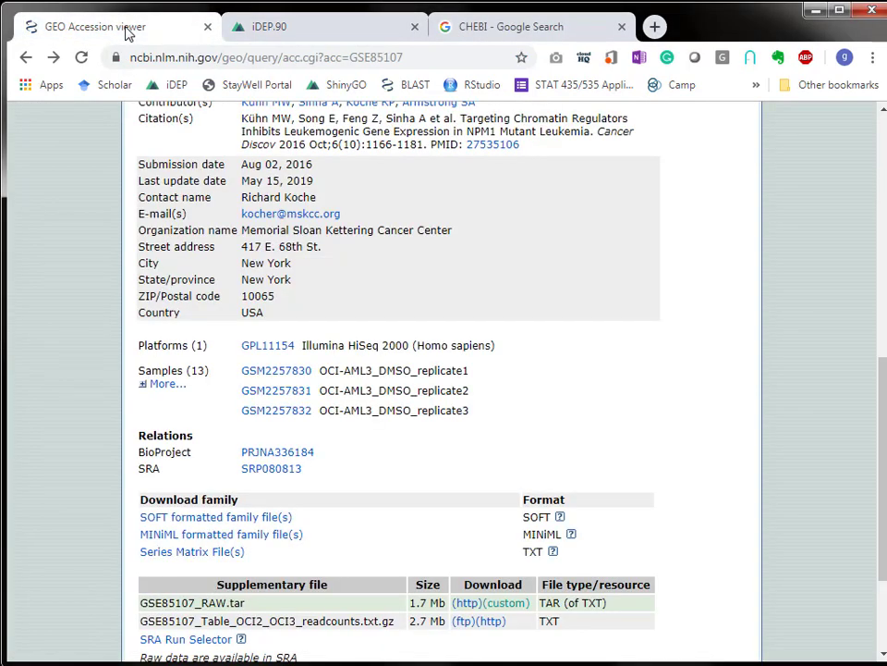
scroll(745, 331, up, 5)
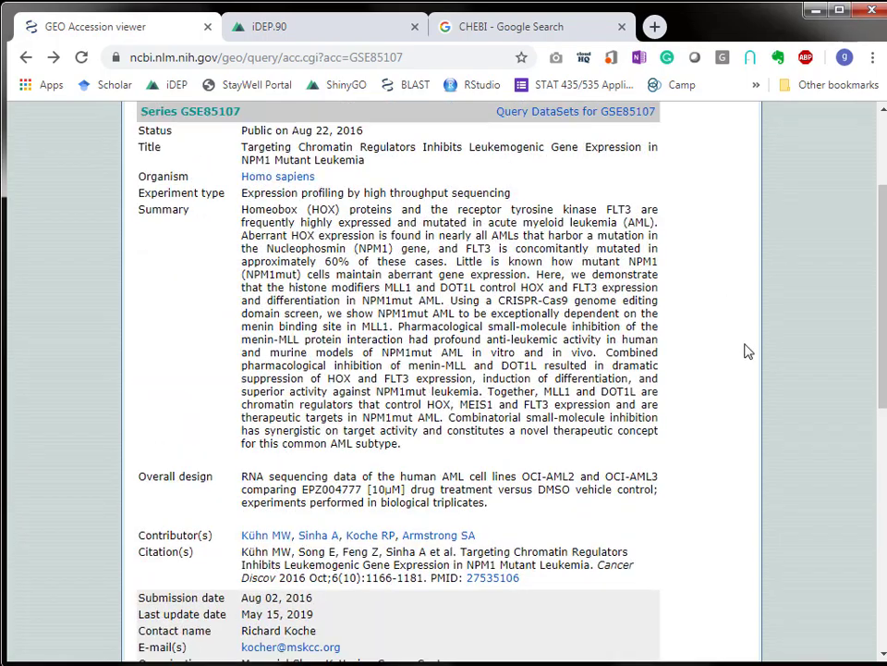
scroll(747, 351, up, 2)
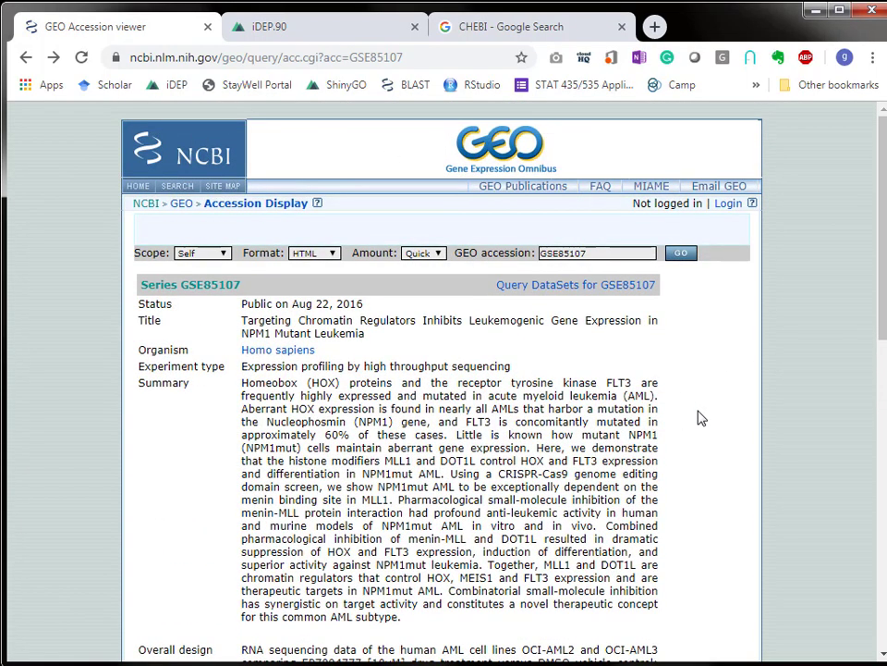
scroll(701, 418, down, 8)
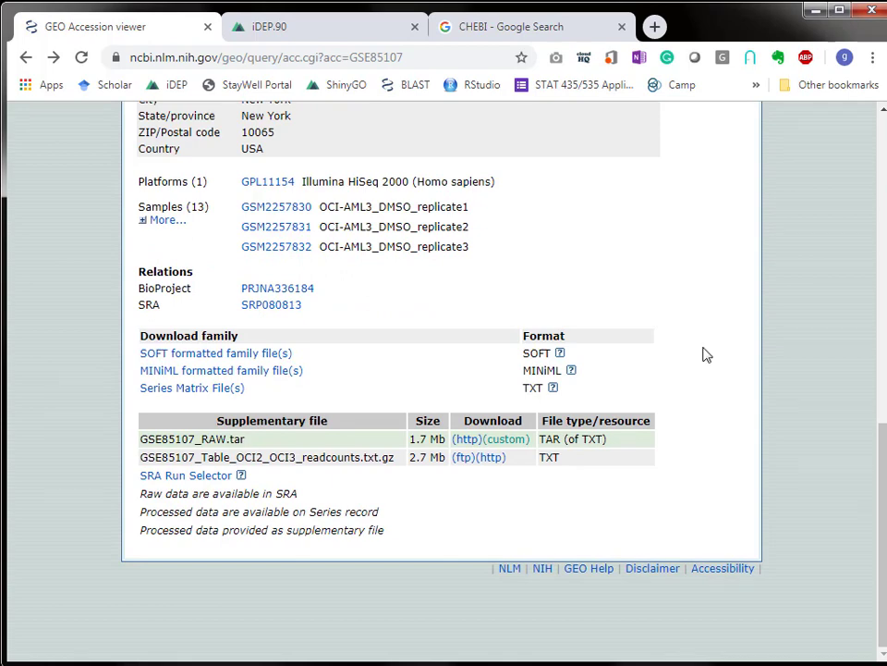
scroll(626, 310, up, 1)
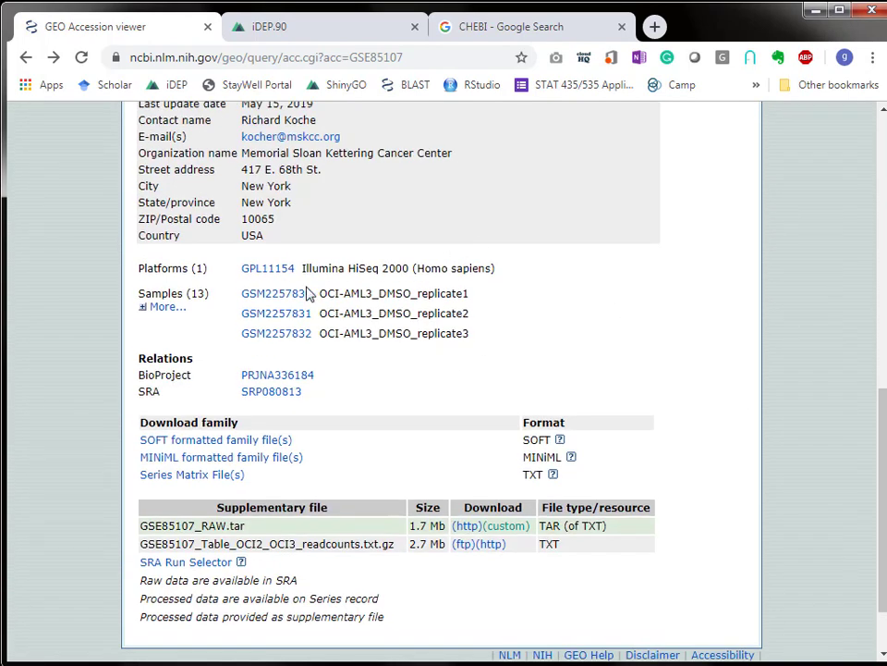
scroll(699, 445, down, 1)
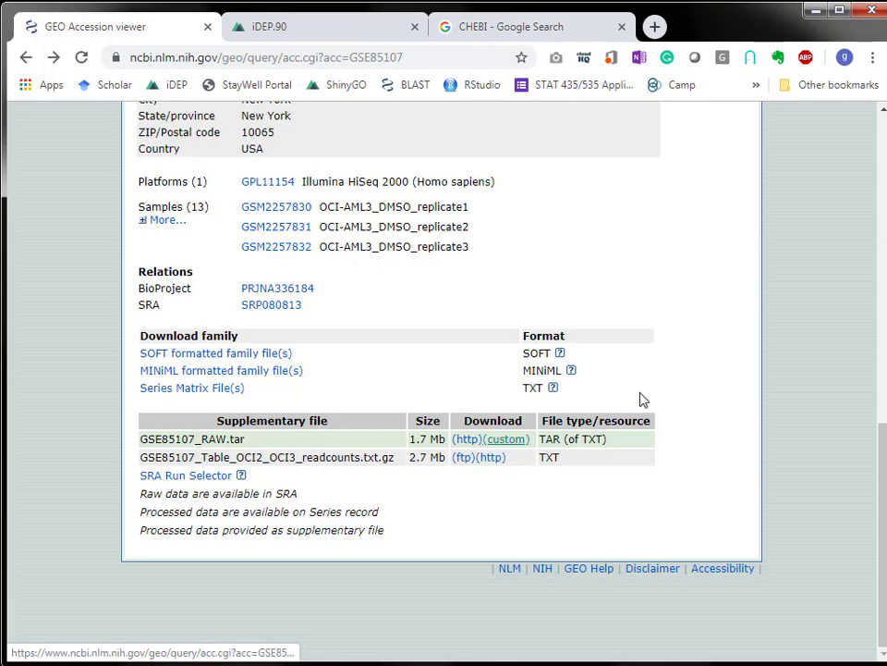
scroll(718, 393, up, 6)
scroll(727, 425, down, 6)
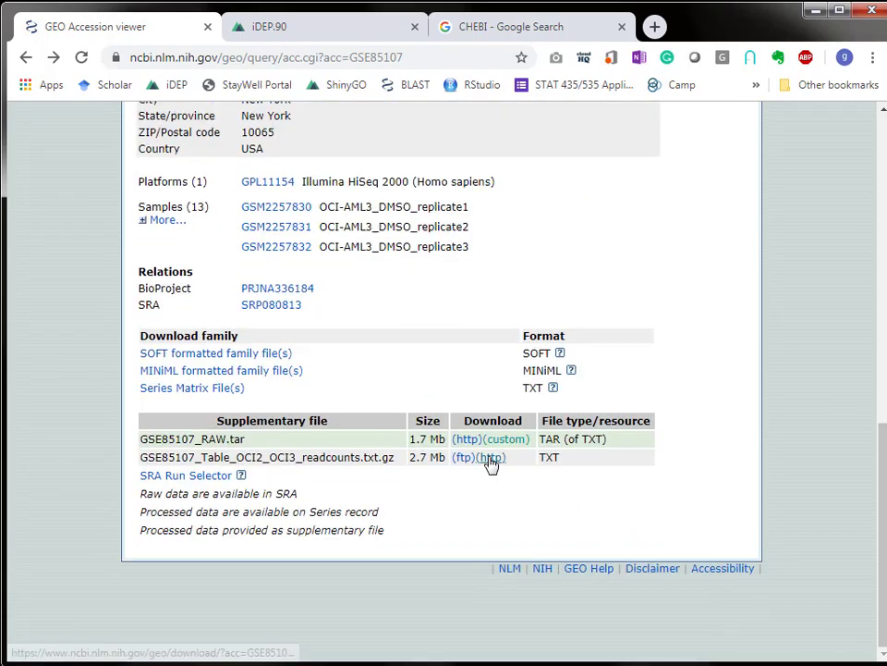
Download the readcounts .txt.gz, open it in WinRAR, and open the extracted readcounts (3).txt folder
click(491, 457)
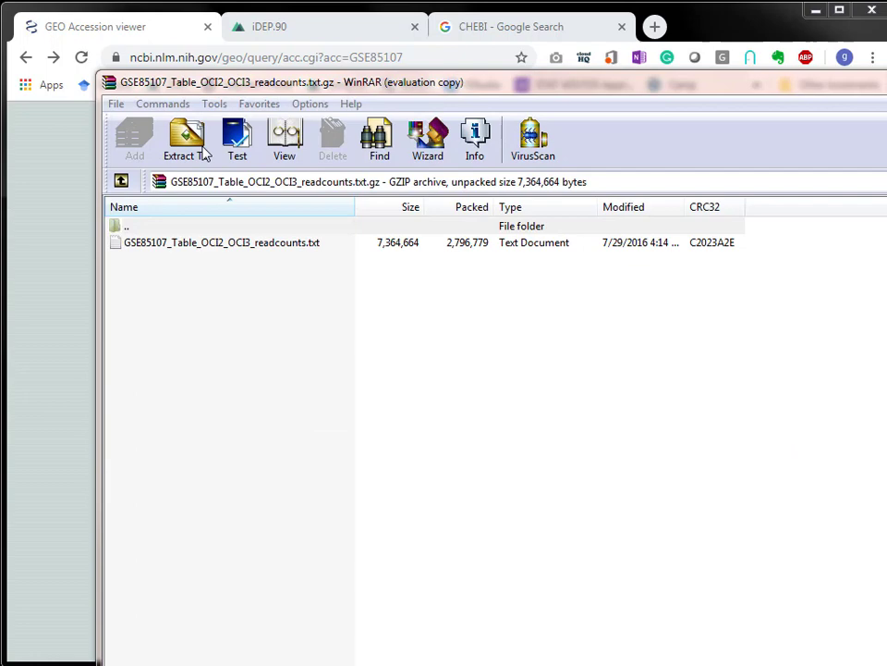
click(196, 149)
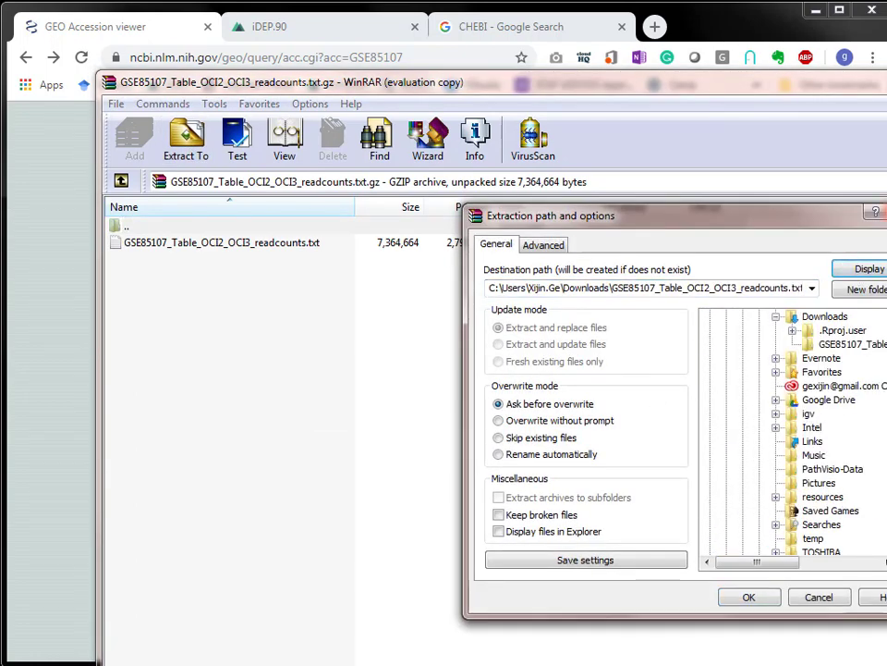
key(Return)
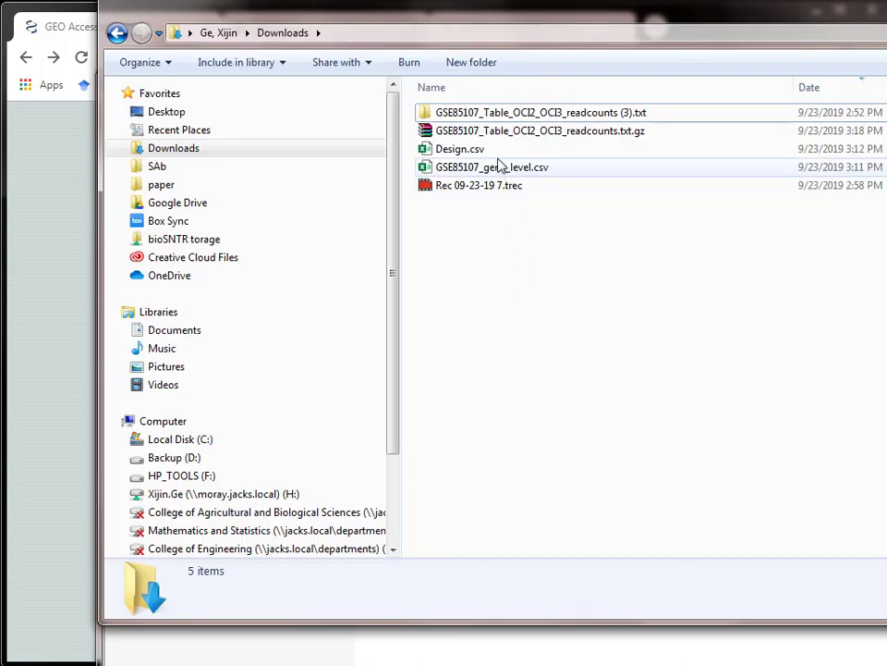
double_click(511, 114)
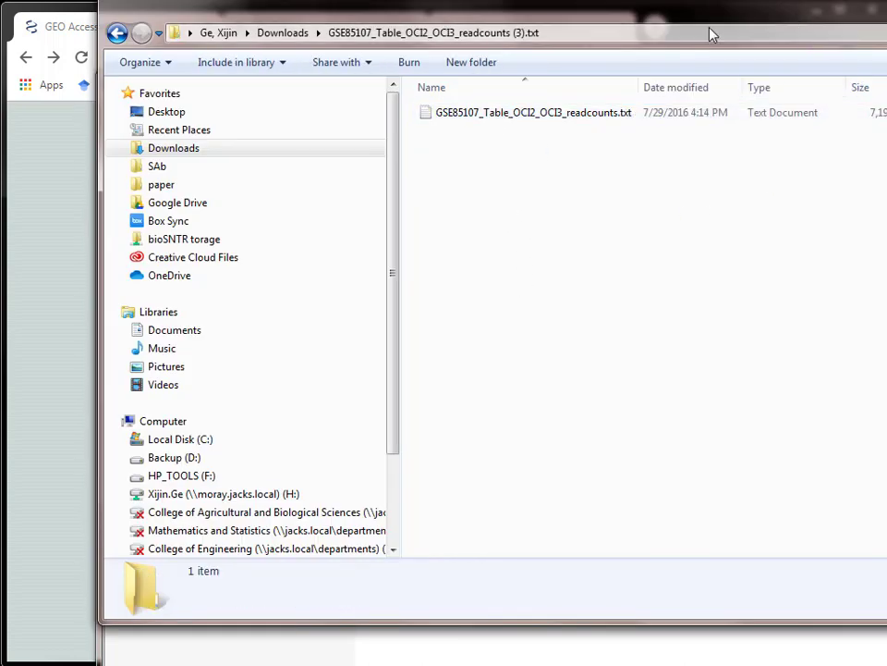
drag(709, 28, 528, 76)
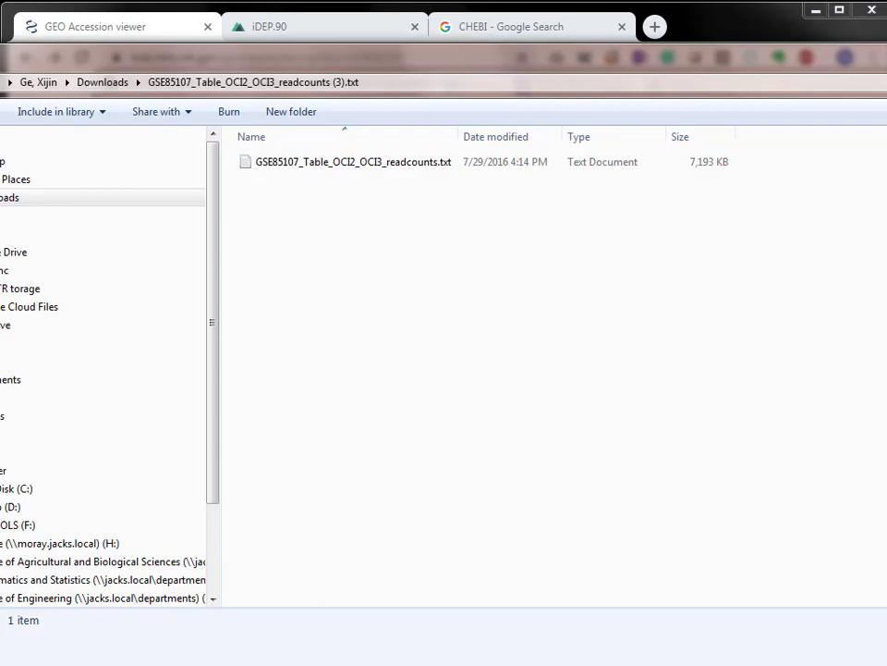
In Excel, open GSE85107_Table_OCI2_OCI3_readcounts.txt with all file types shown
key(alt+Tab)
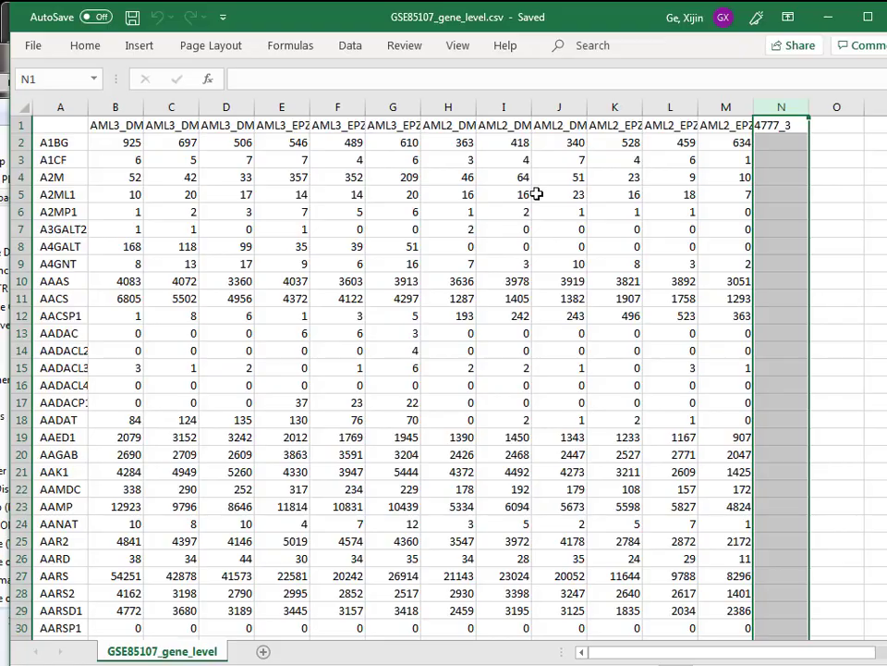
click(30, 46)
click(59, 123)
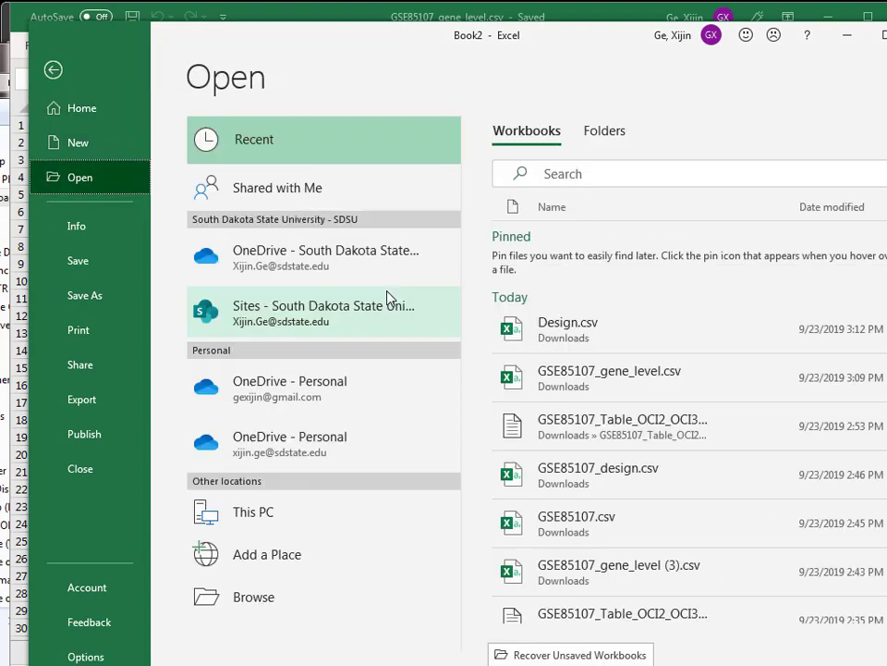
click(267, 607)
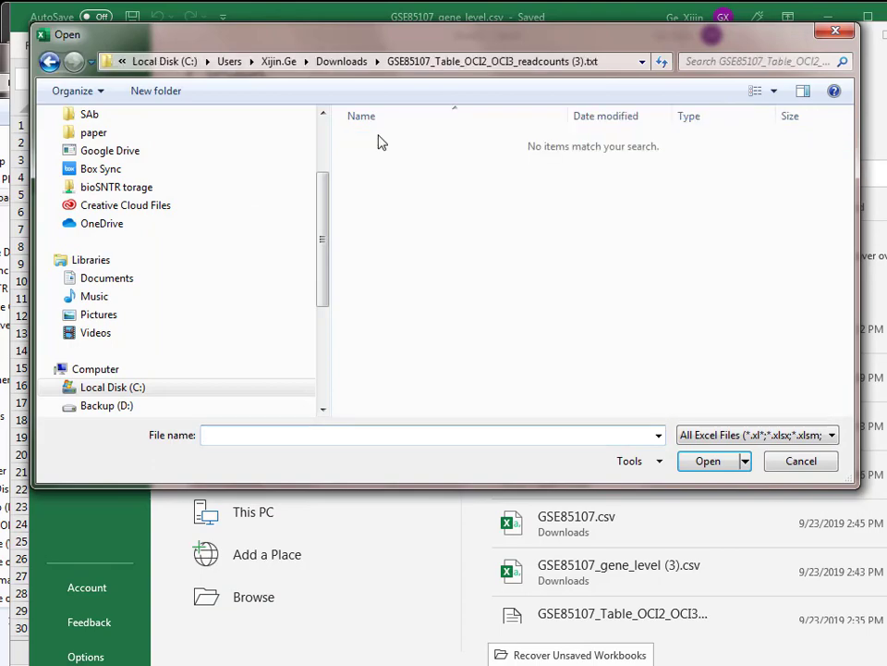
click(739, 435)
click(707, 446)
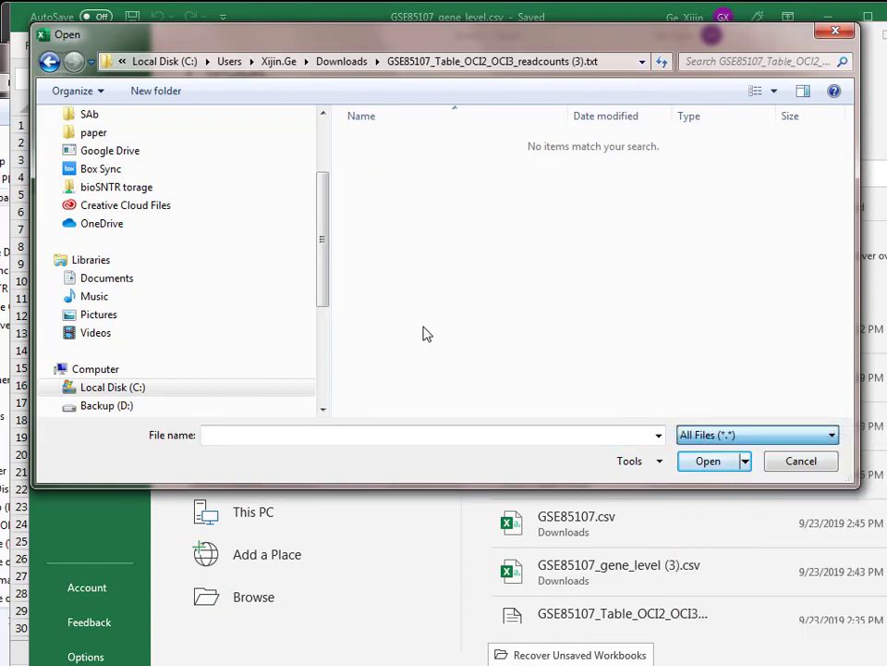
double_click(387, 142)
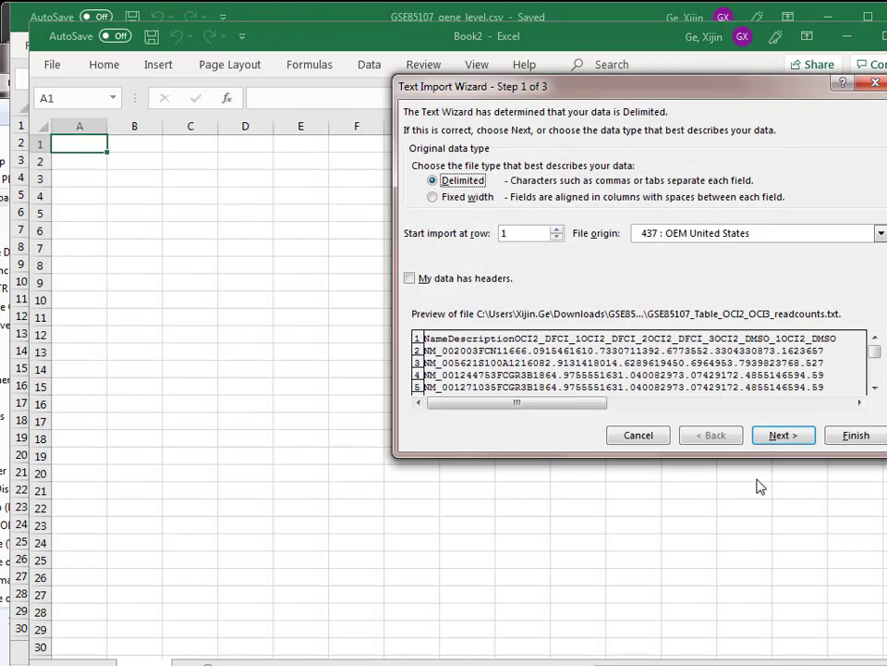
Import it as delimited text split on Tab and Space, with Other unchecked
click(777, 439)
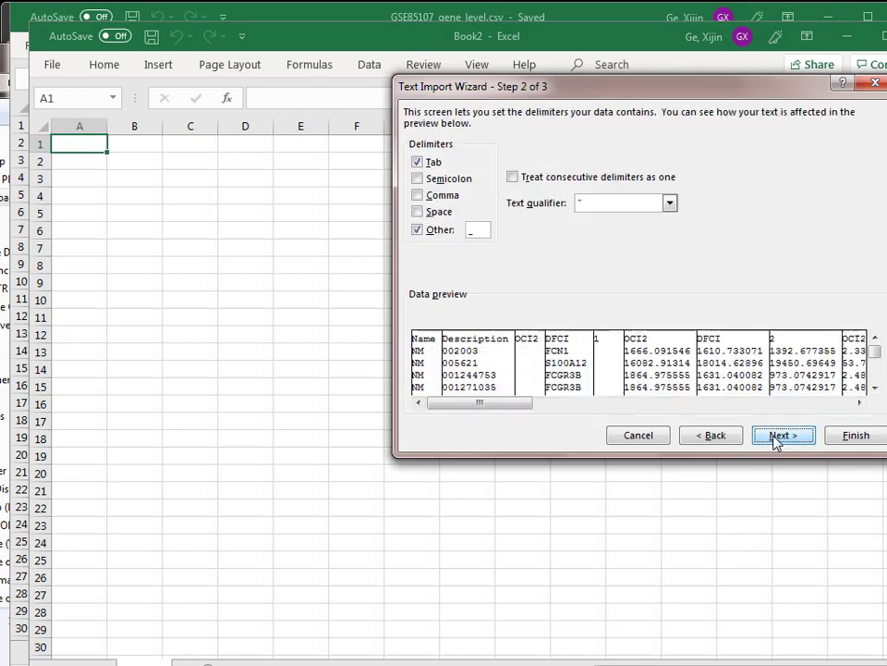
click(418, 230)
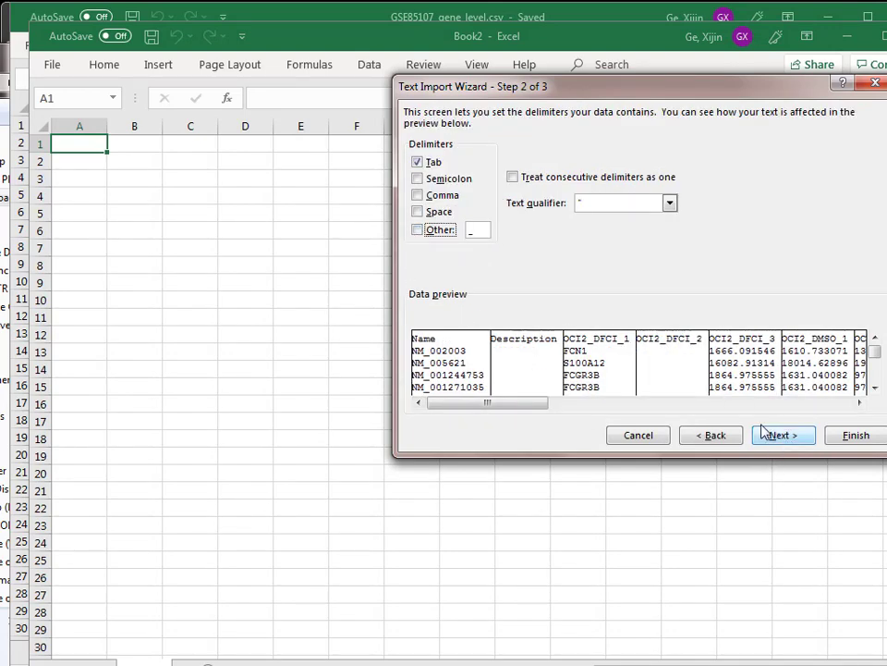
mouse_move(491, 404)
mouse_down()
mouse_move(828, 413)
mouse_move(481, 410)
mouse_up()
click(436, 211)
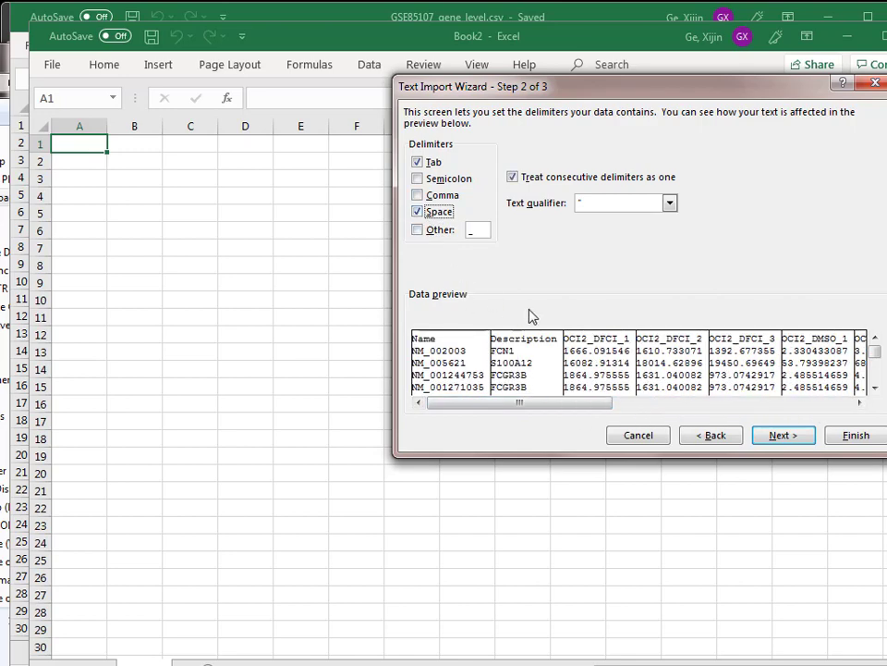
drag(596, 403, 835, 410)
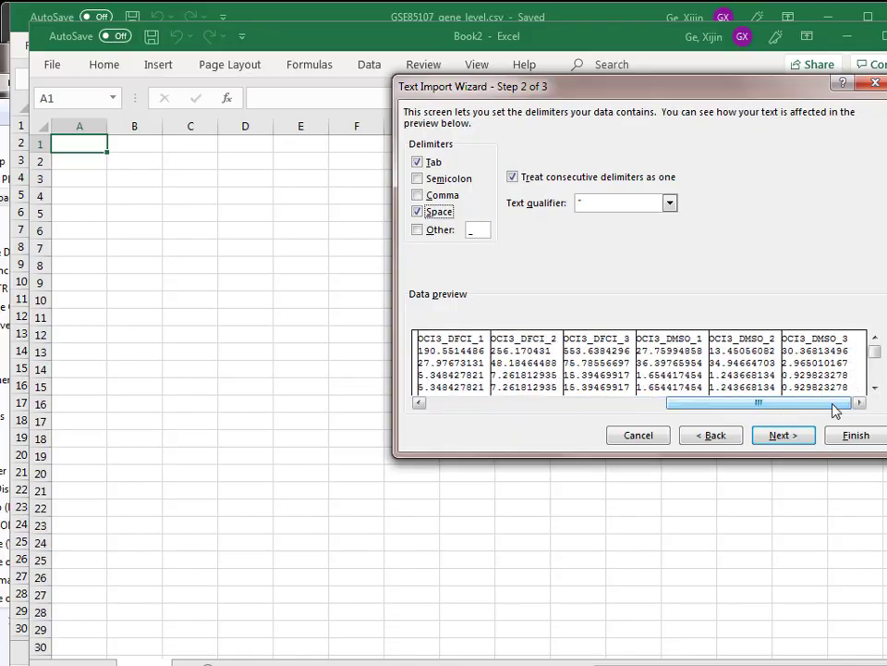
click(853, 437)
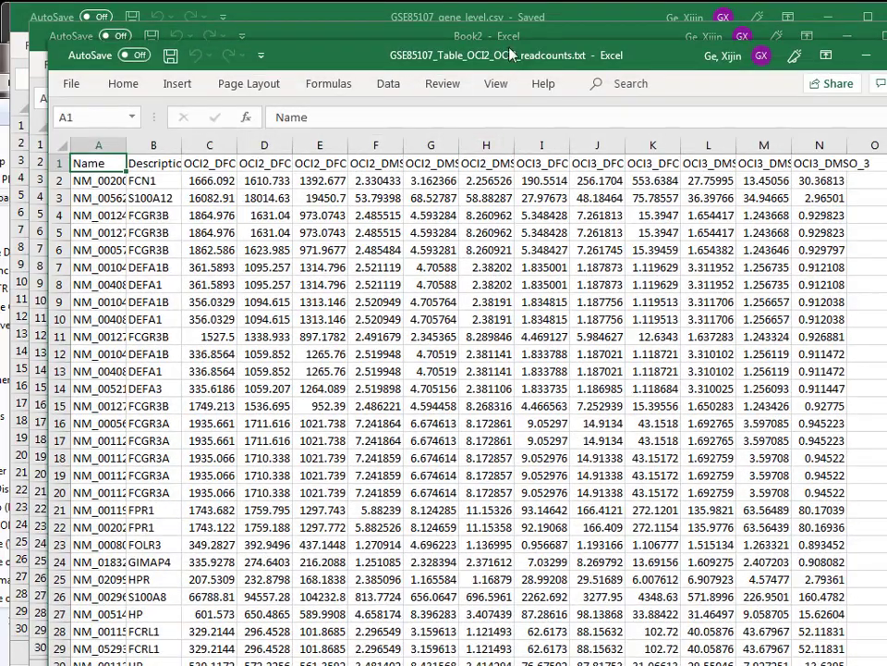
Maximize the read-count workbook, widen the Name and Description columns, and delete Description
double_click(512, 56)
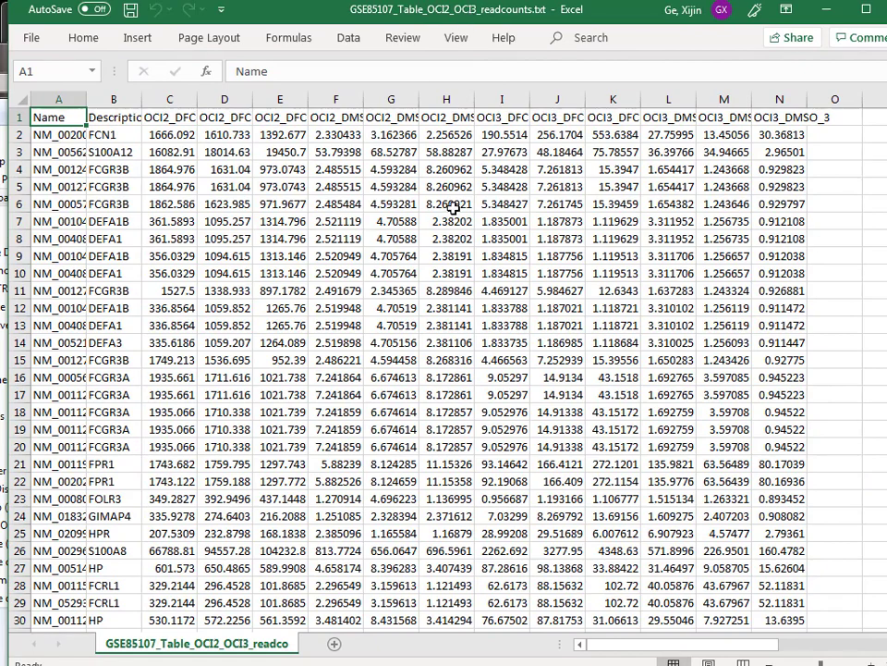
scroll(259, 342, down, 6)
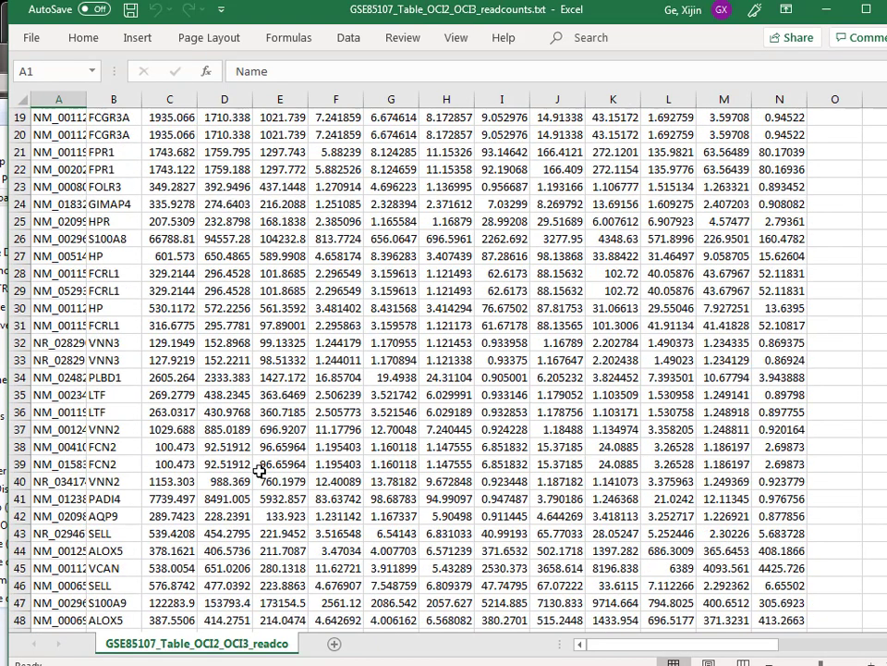
scroll(195, 356, up, 6)
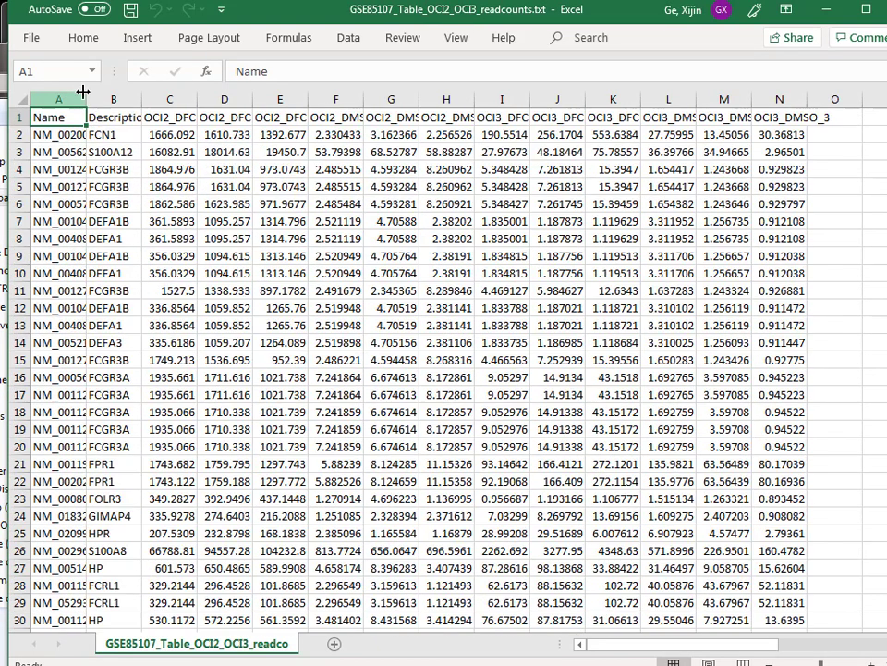
drag(85, 100, 155, 99)
drag(211, 101, 308, 100)
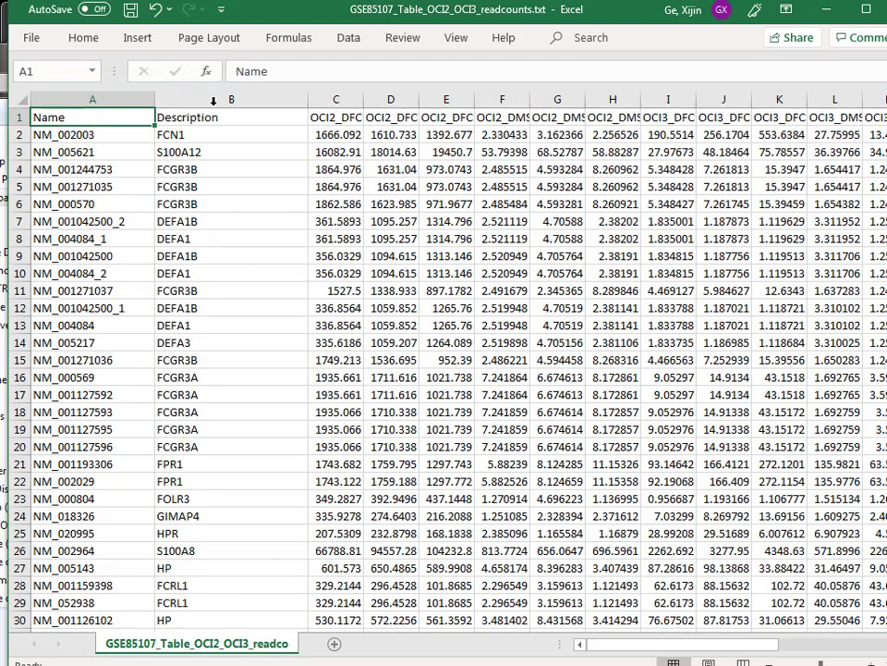
click(82, 100)
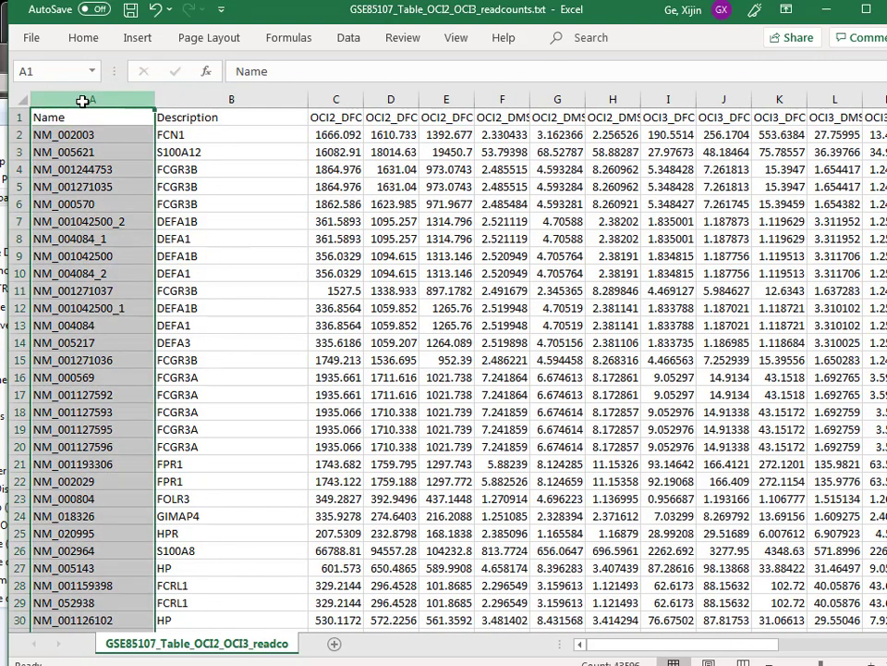
right_click(89, 153)
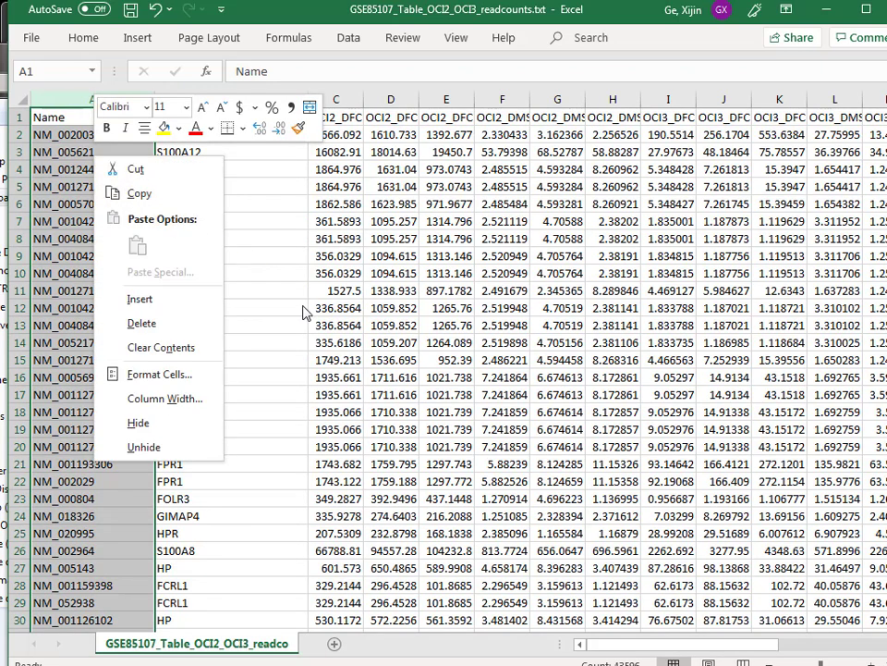
click(229, 236)
click(211, 93)
right_click(211, 94)
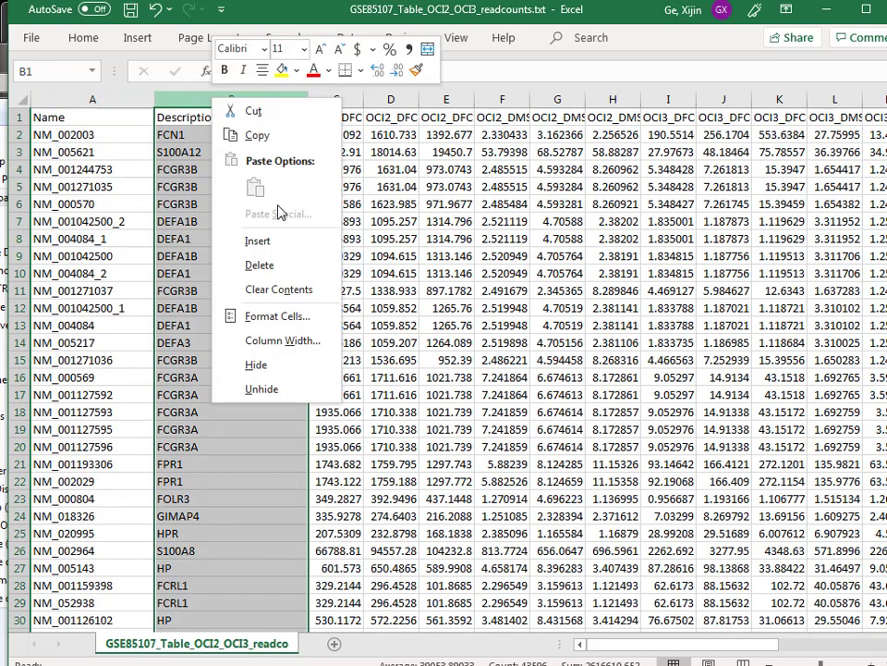
click(277, 263)
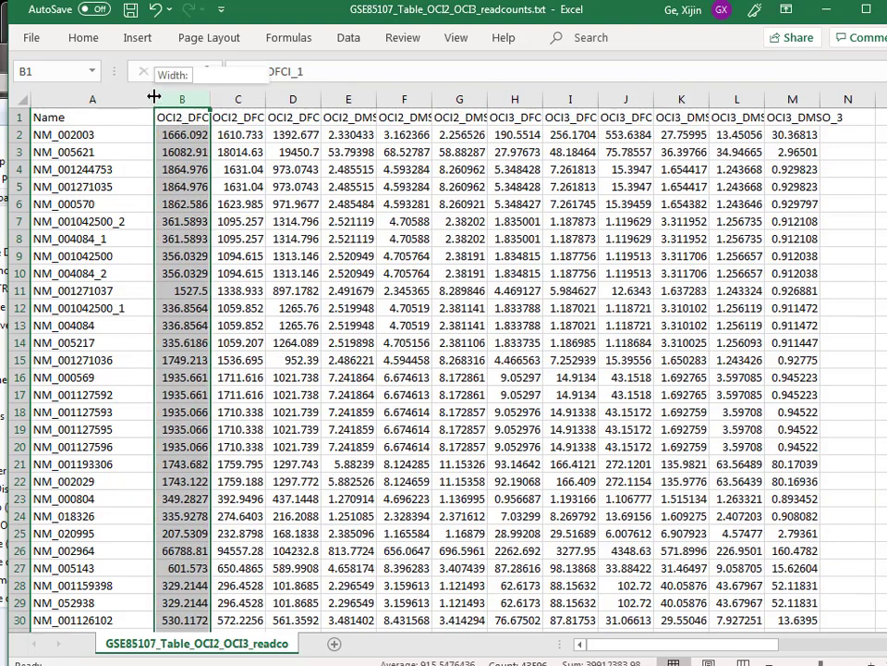
Narrow the Name column and copy the twelve sample-name headers in B1:M1
drag(156, 99, 136, 99)
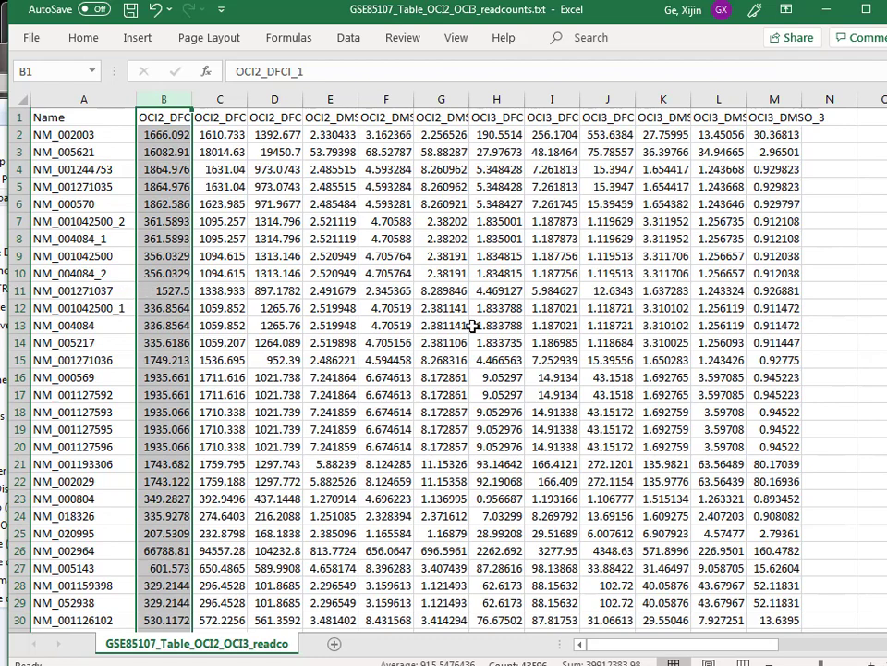
click(681, 241)
drag(149, 117, 762, 109)
right_click(762, 110)
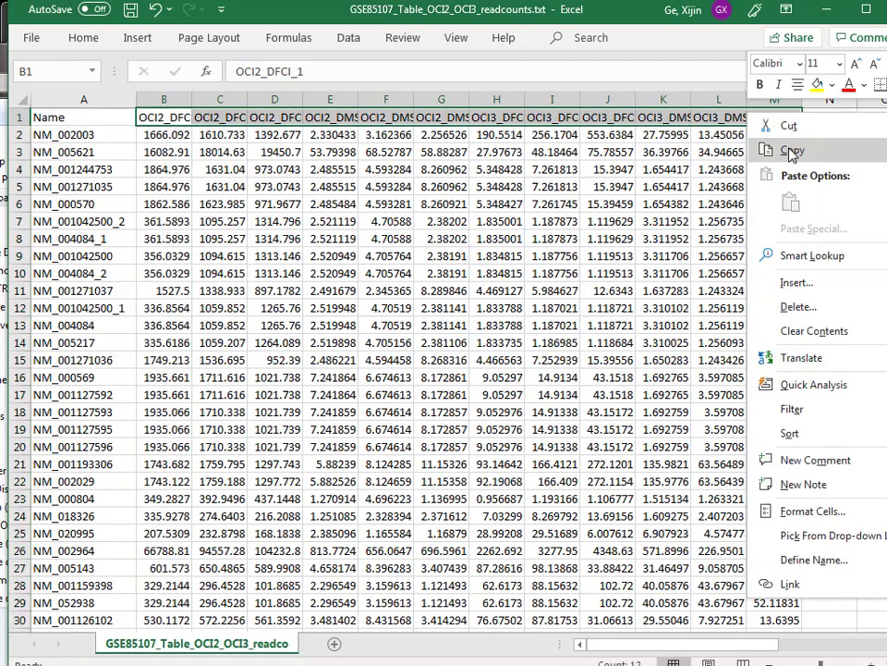
click(789, 149)
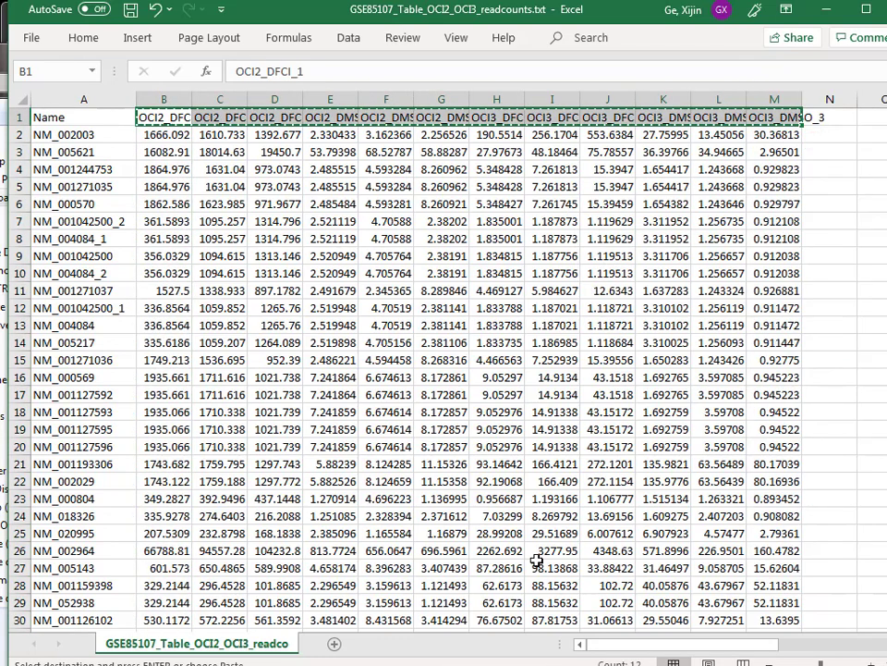
Create a new blank Excel workbook
click(39, 43)
click(61, 128)
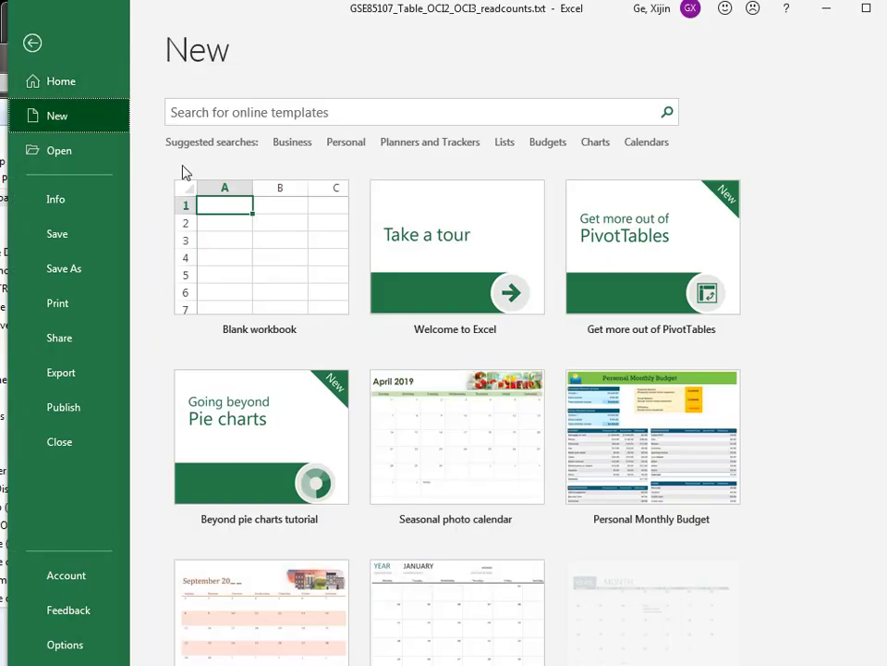
click(251, 224)
Paste the sample names transposed down A1:A12, autofit column A, and minimize Excel
right_click(86, 140)
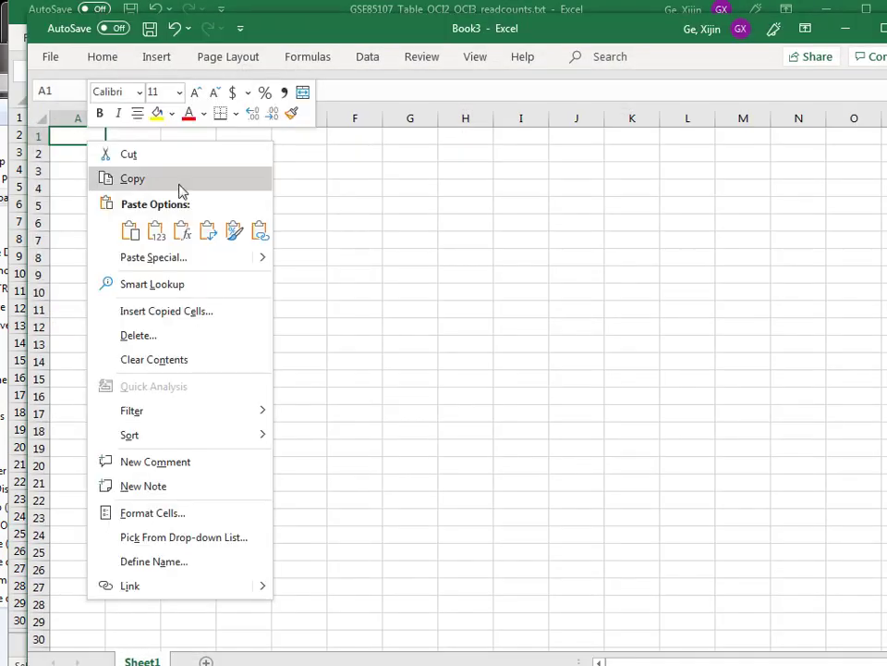
click(205, 231)
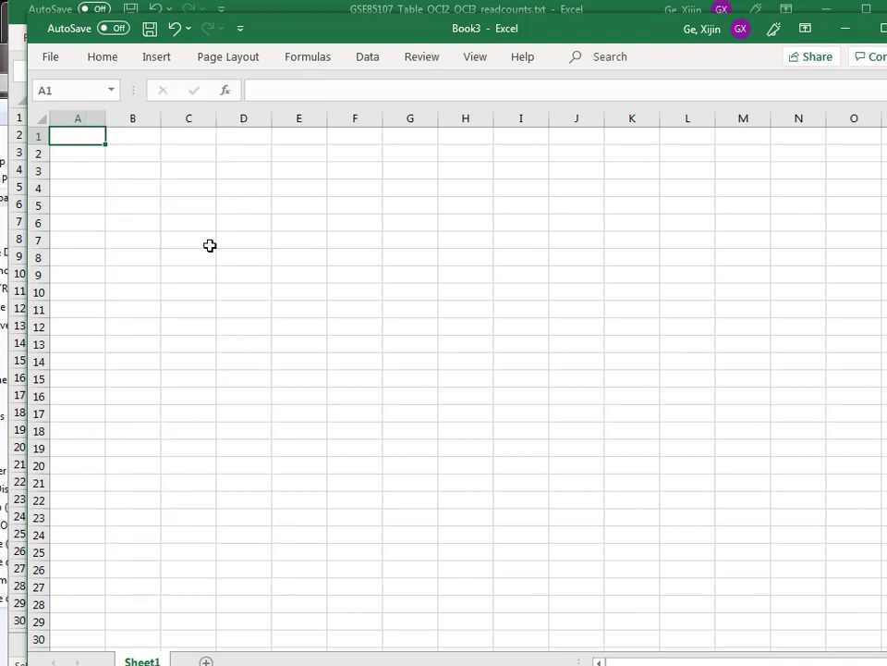
double_click(104, 118)
click(270, 201)
drag(98, 328, 81, 124)
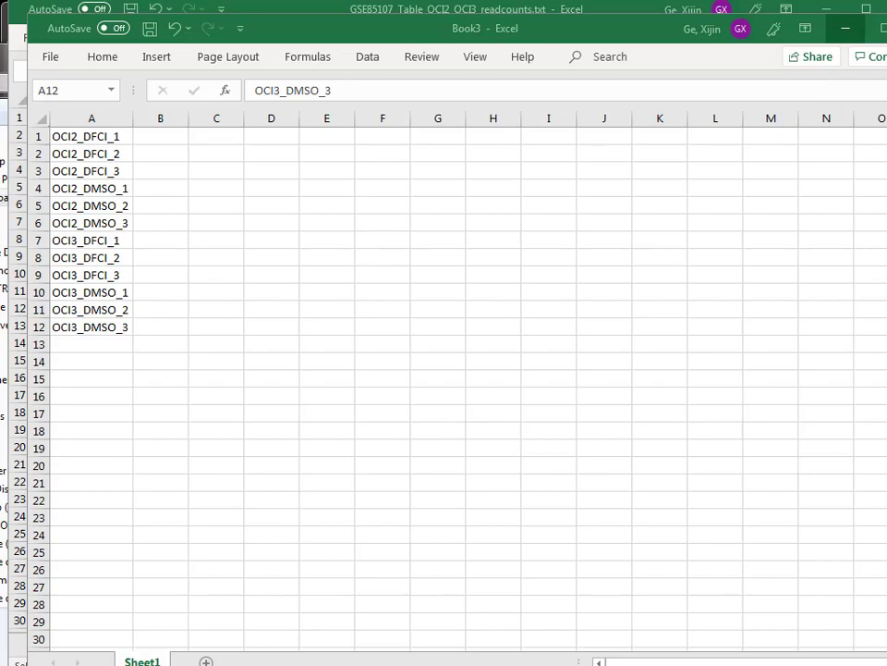
click(845, 29)
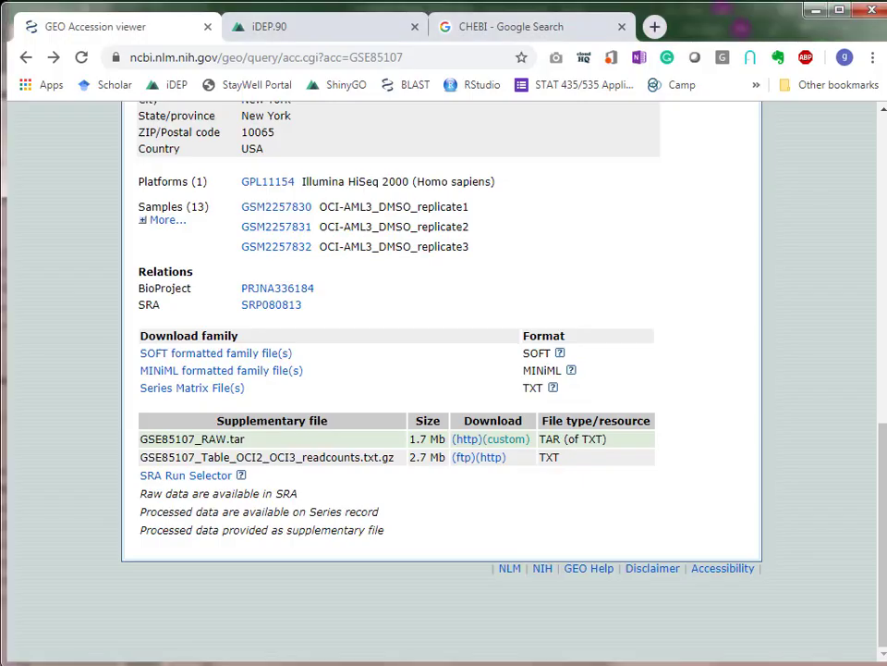
Switch to iDEP.90, scan the DEG2 results, and return to the Load Data page
click(317, 33)
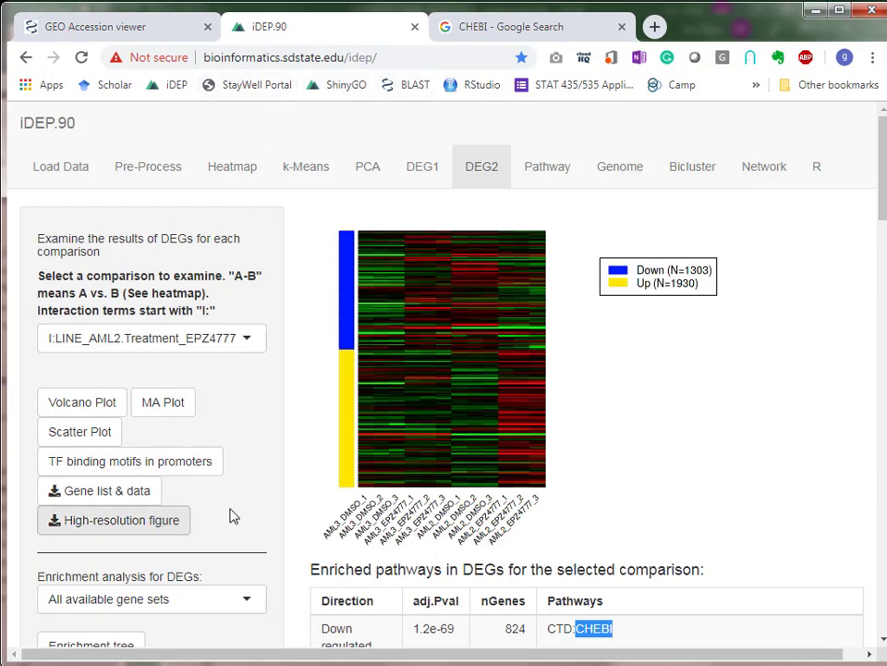
scroll(283, 452, down, 4)
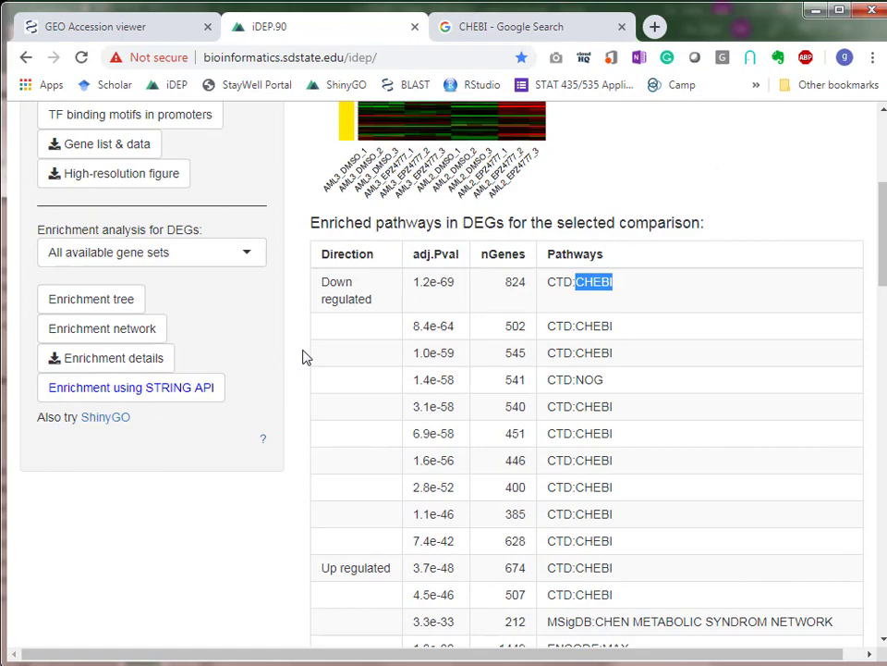
scroll(305, 357, up, 4)
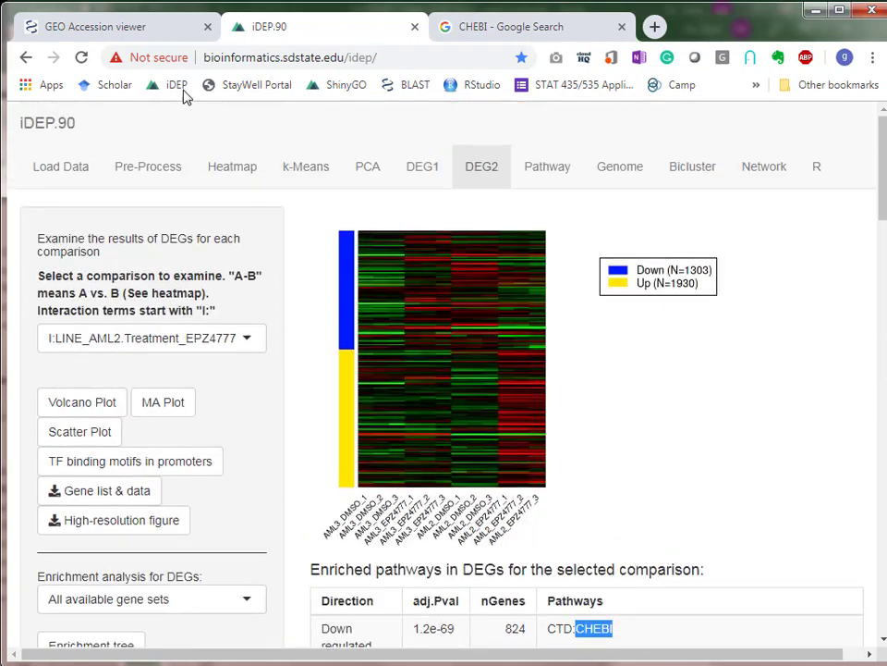
click(61, 167)
scroll(283, 527, down, 2)
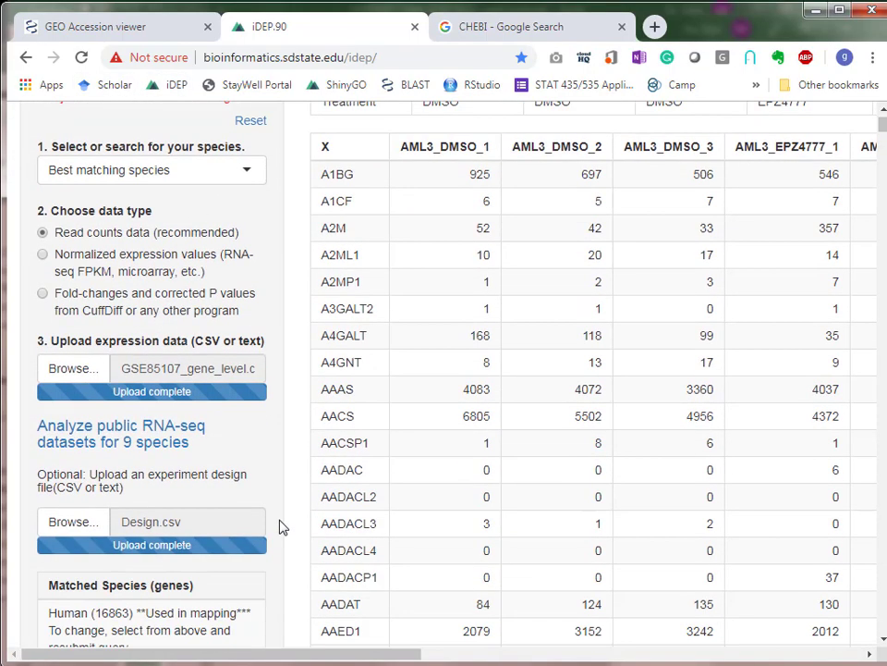